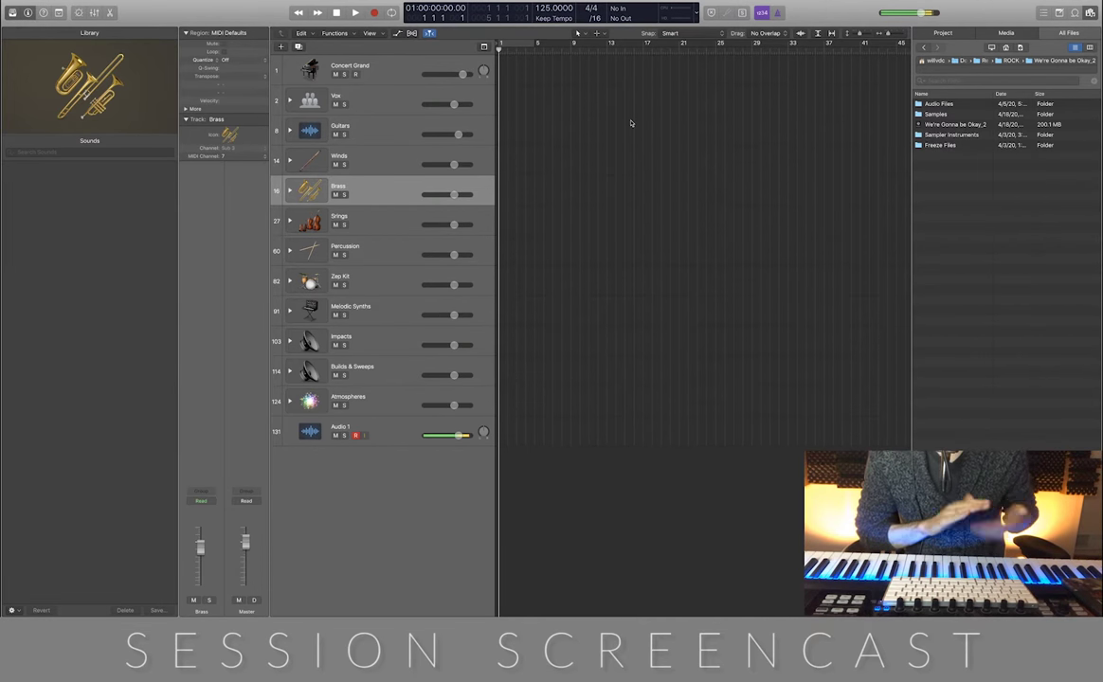
Select the Concert Grand track header to show its piano patch in the Library and its Inspector settings.
{"action": "left_click", "coordinate": [408, 72]}
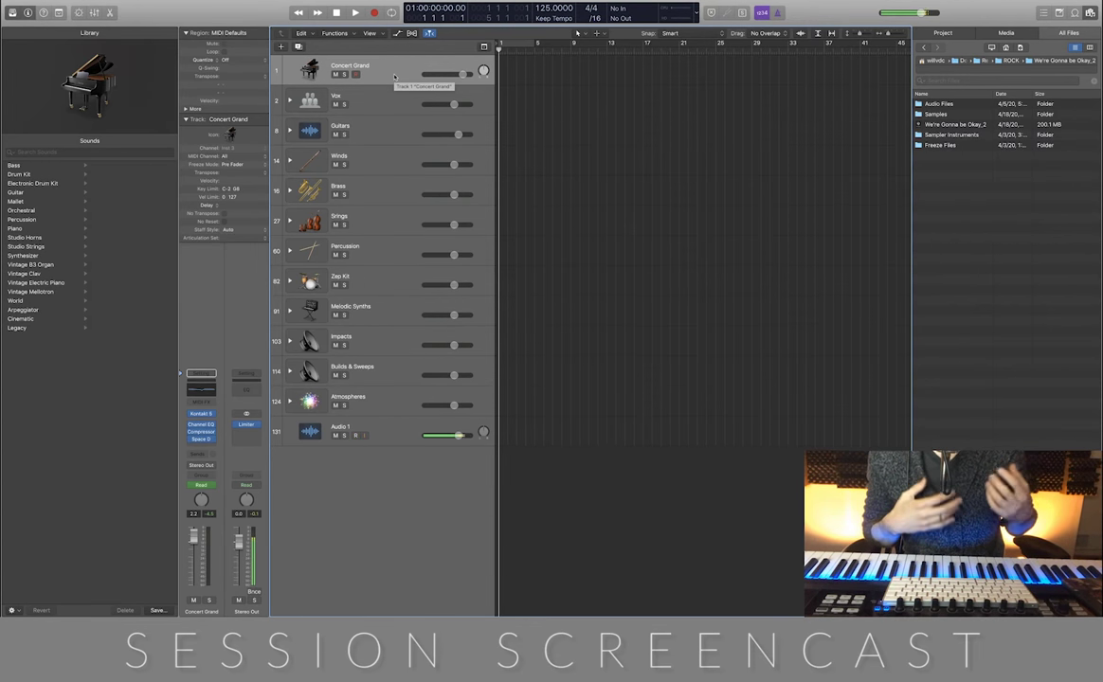
Reselect Concert Grand and open its Kontakt, Channel EQ, Compressor and Space Designer windows.
{"action": "left_click", "coordinate": [380, 98]}
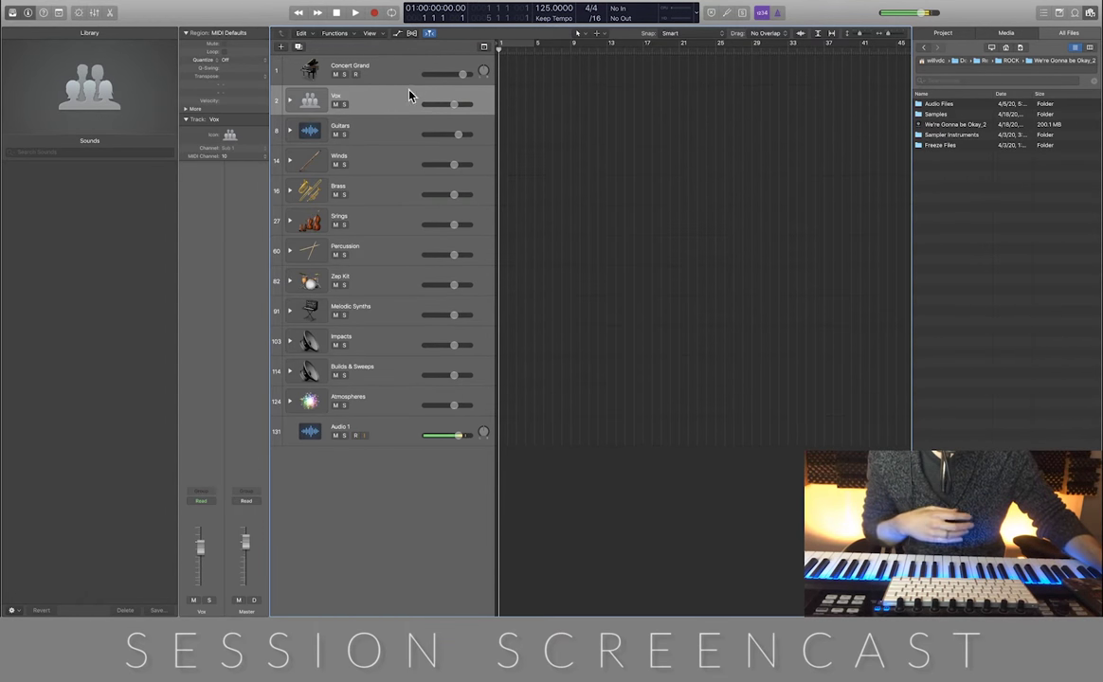
{"action": "left_click", "coordinate": [400, 72]}
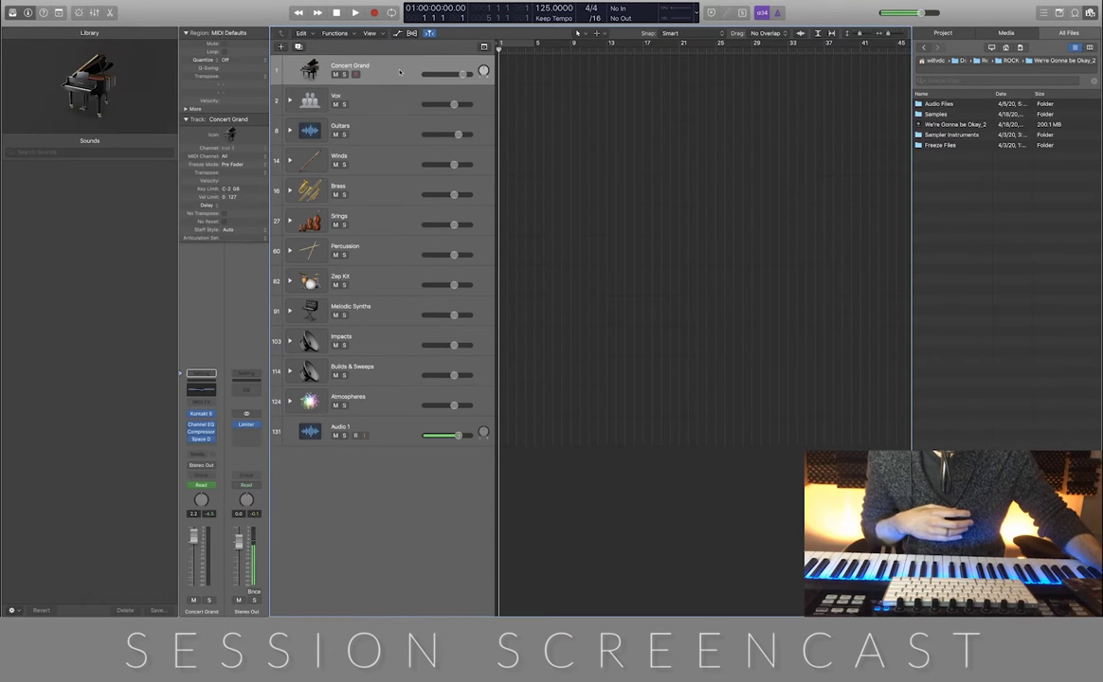
{"action": "left_click", "coordinate": [201, 414]}
{"action": "left_click", "coordinate": [200, 424]}
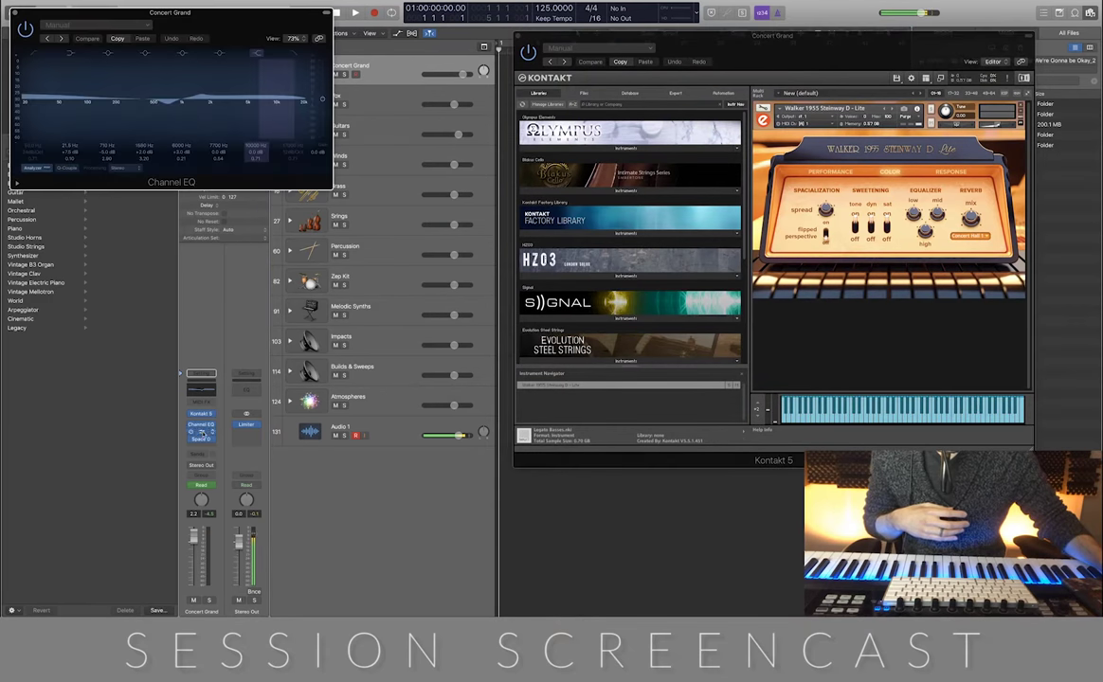
{"action": "left_click", "coordinate": [201, 432]}
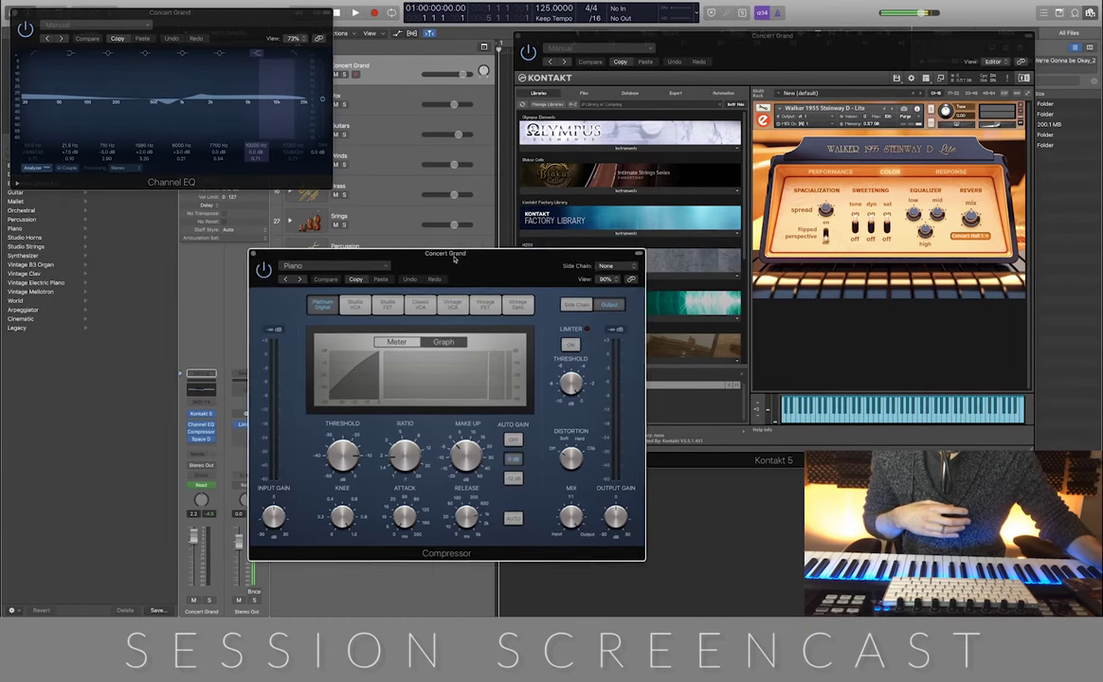
{"action": "left_click", "coordinate": [201, 438]}
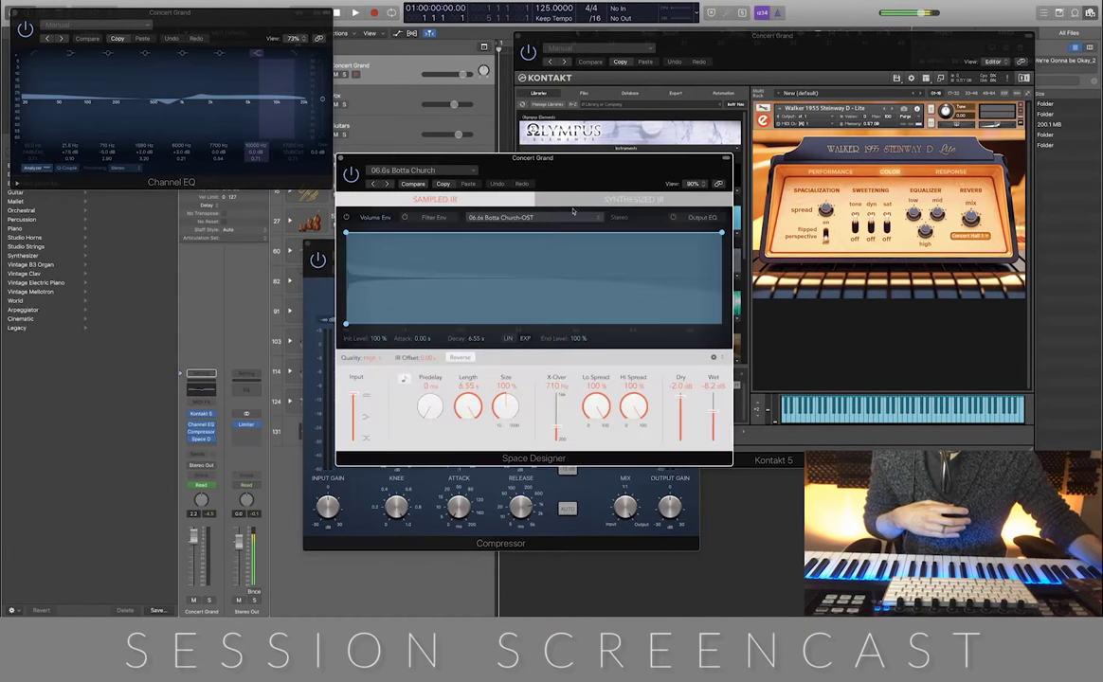
Arrange the plugin windows and switch the Walker piano to its Response page.
{"action": "left_click_drag", "start_coordinate": [602, 157], "coordinate": [881, 335]}
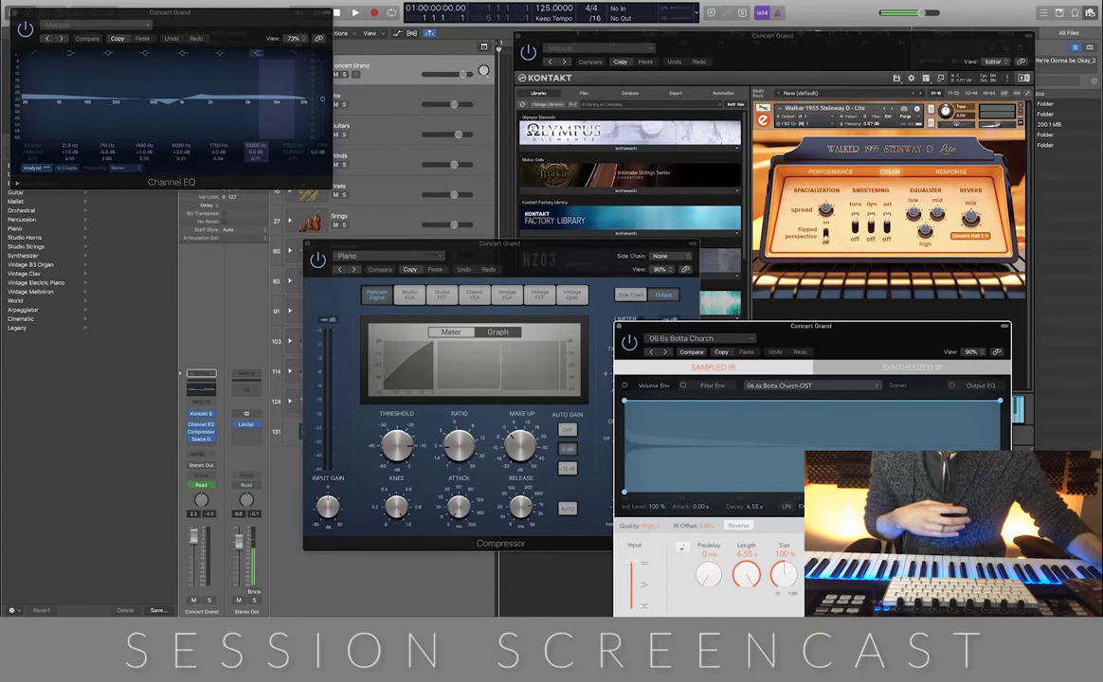
{"action": "left_click_drag", "start_coordinate": [535, 263], "coordinate": [280, 302]}
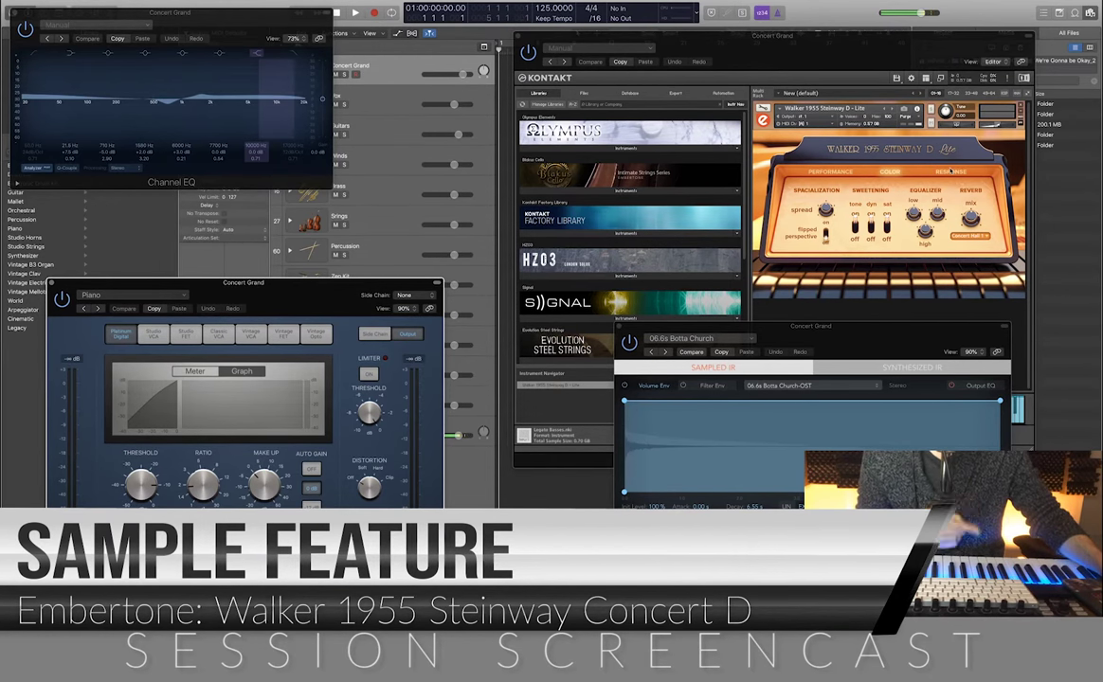
{"action": "left_click", "coordinate": [950, 172]}
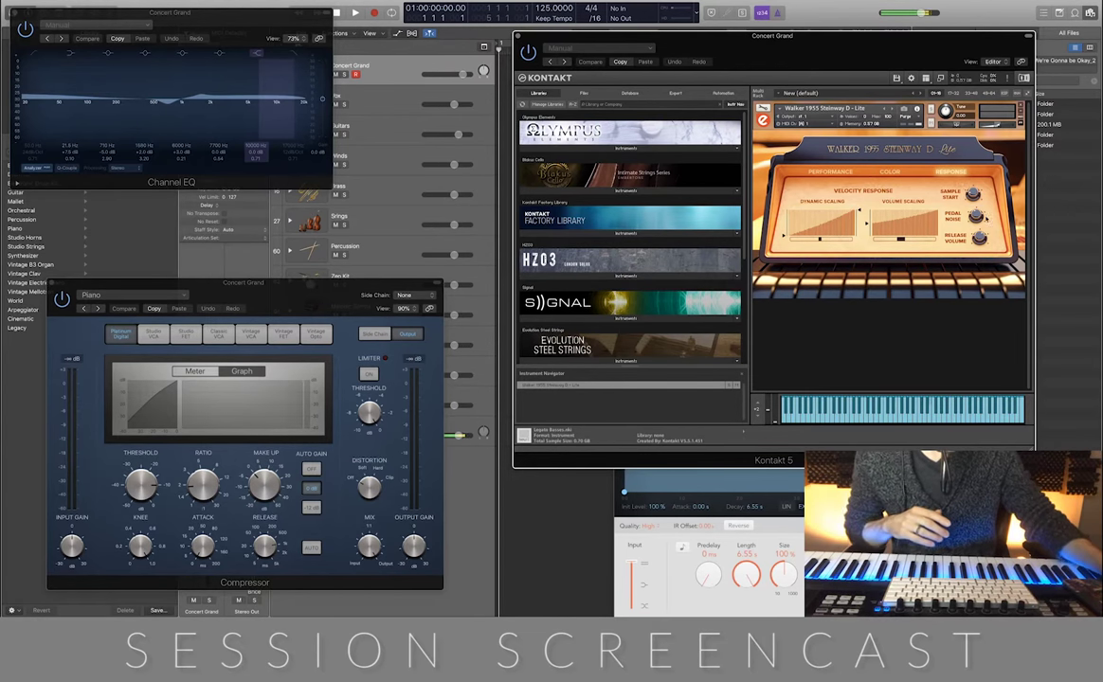
{"action": "left_click_drag", "start_coordinate": [748, 41], "coordinate": [728, 43]}
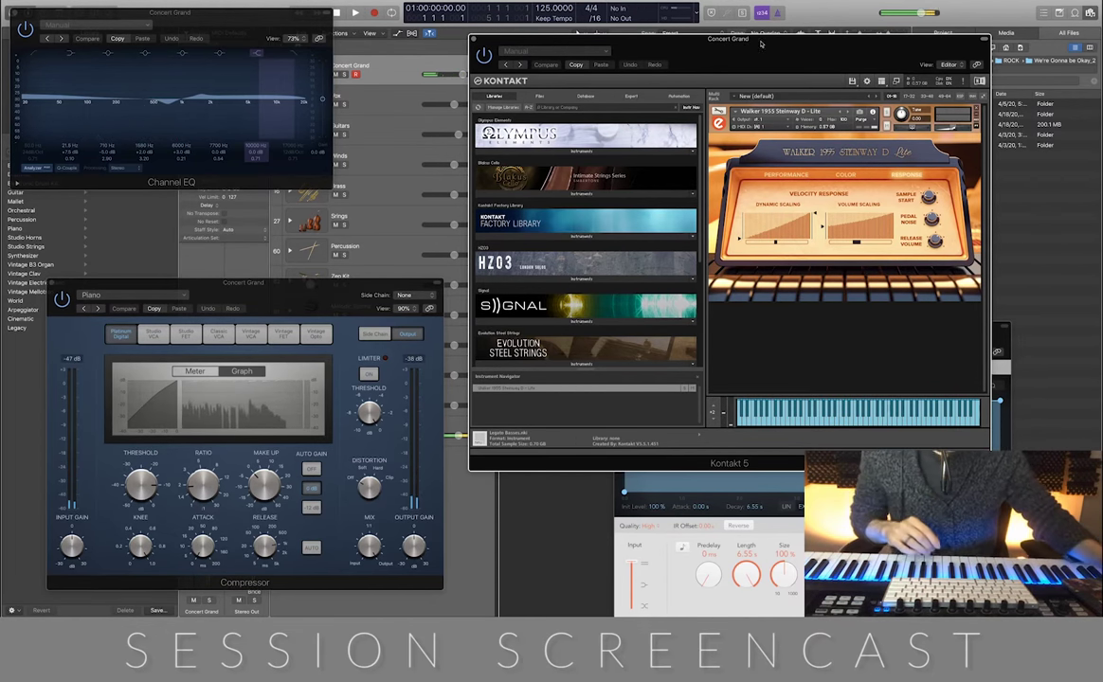
Shorten the Botta Church reverb from 6.55 s to 1.83 s and drop Wet to -30.0 dB.
{"action": "left_click", "coordinate": [898, 333]}
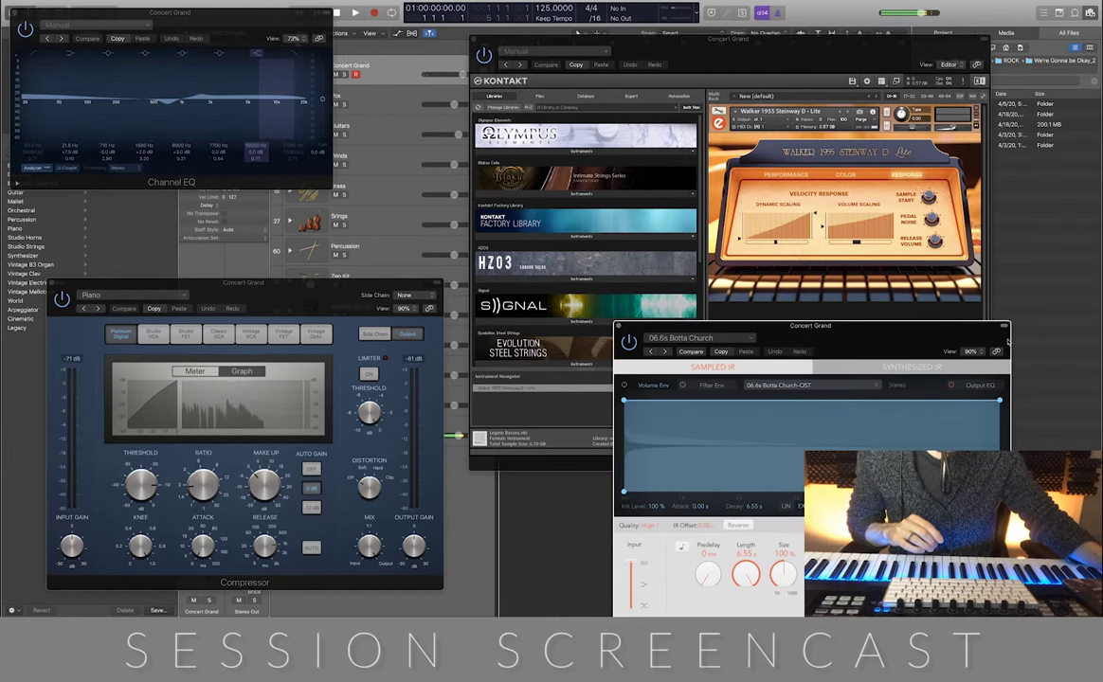
{"action": "left_click_drag", "start_coordinate": [898, 333], "coordinate": [684, 210]}
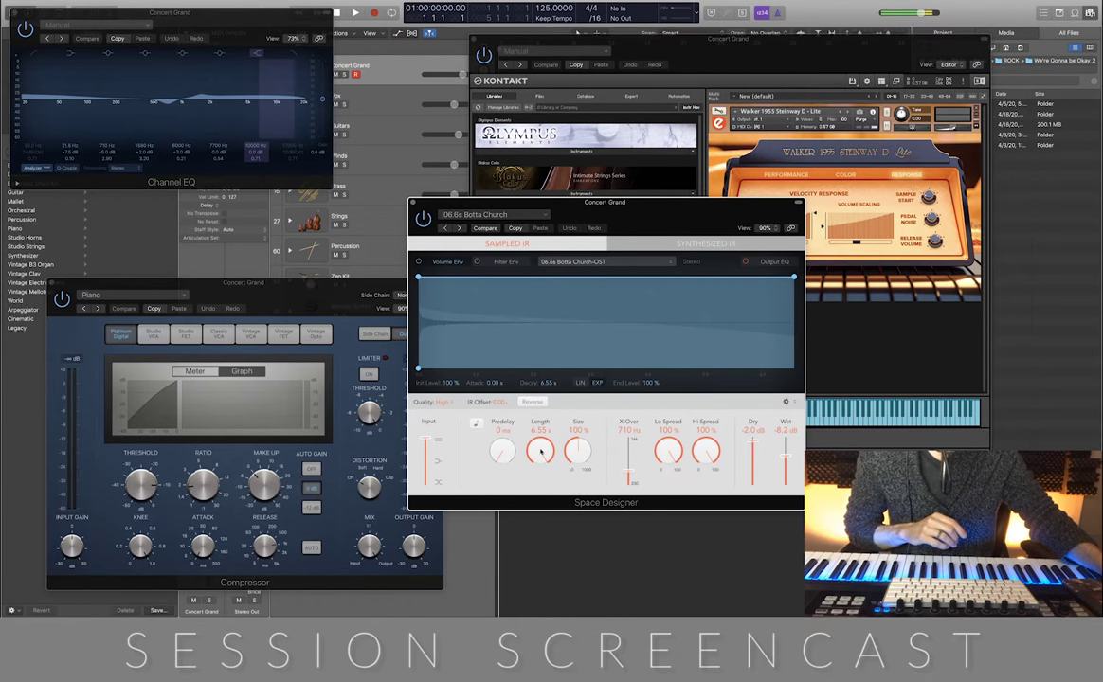
{"action": "left_click_drag", "start_coordinate": [540, 452], "coordinate": [542, 499]}
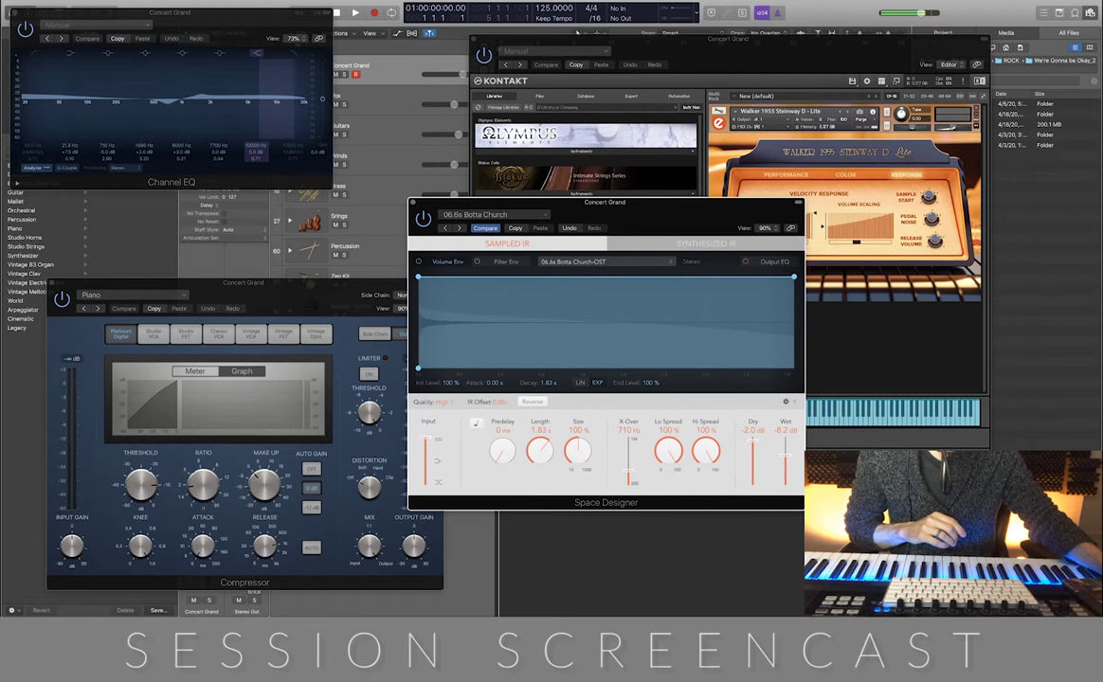
{"action": "left_click_drag", "start_coordinate": [784, 457], "coordinate": [785, 476]}
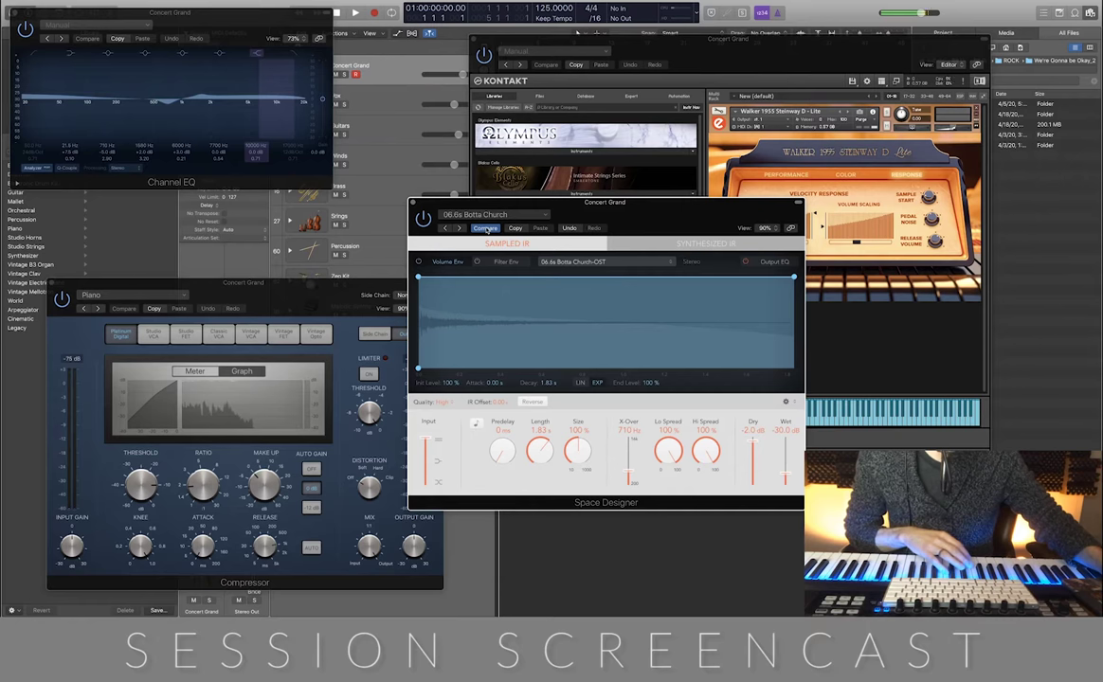
Close Concert Grand's Space Designer, Compressor, Kontakt and Channel EQ windows.
{"action": "left_click", "coordinate": [414, 203]}
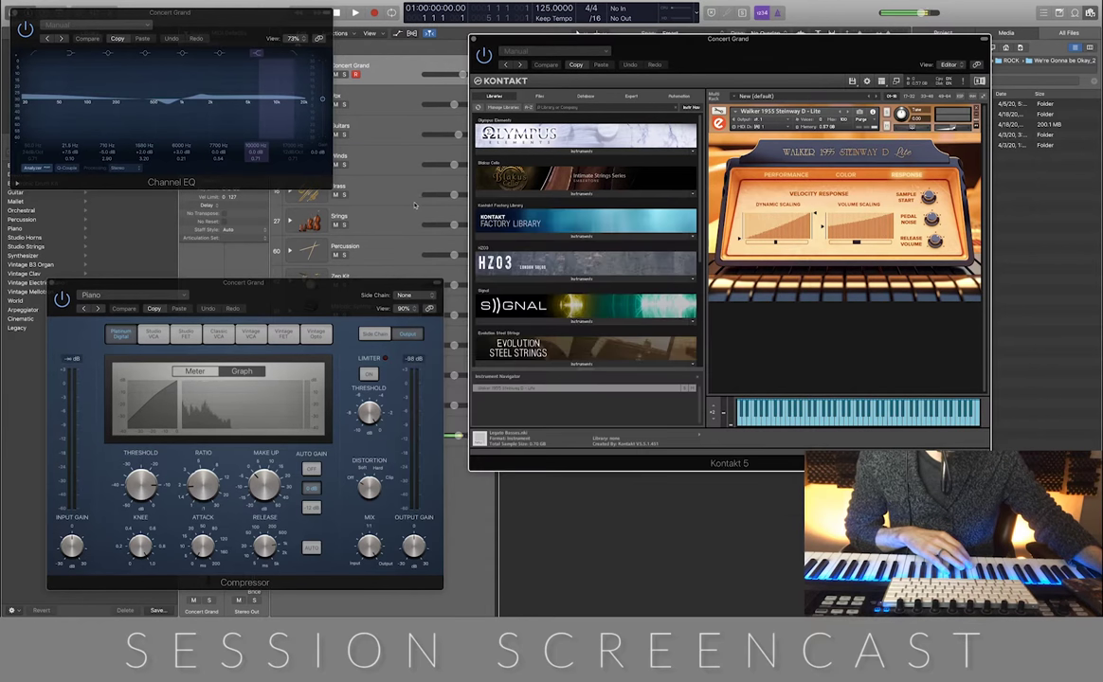
{"action": "left_click", "coordinate": [53, 282]}
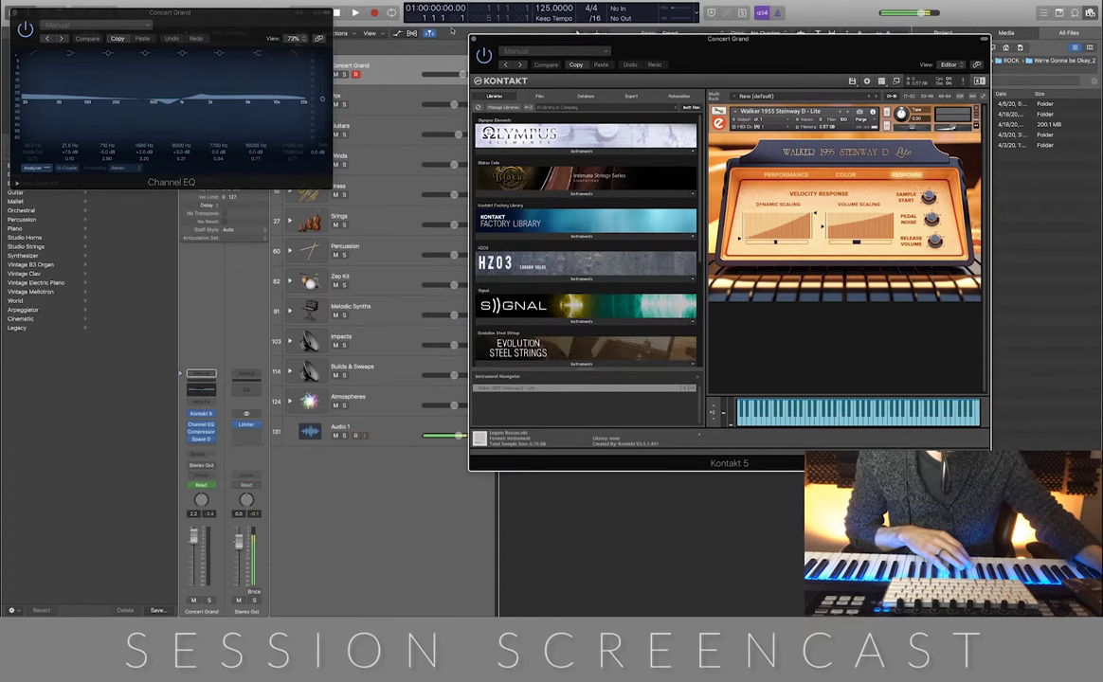
{"action": "left_click", "coordinate": [476, 41]}
{"action": "left_click", "coordinate": [15, 15]}
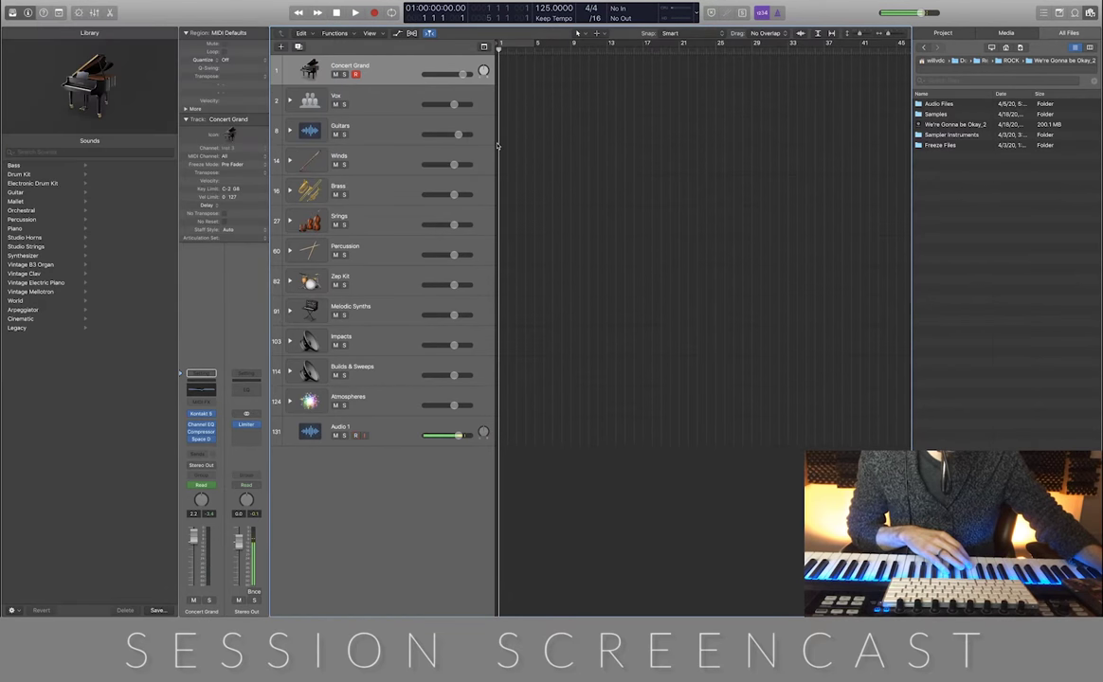
Expand the Vox stack, select Solo Vox (AUDIO) (Hi Verb), and open its Channel EQ.
{"action": "left_click", "coordinate": [291, 100]}
{"action": "left_click", "coordinate": [410, 140]}
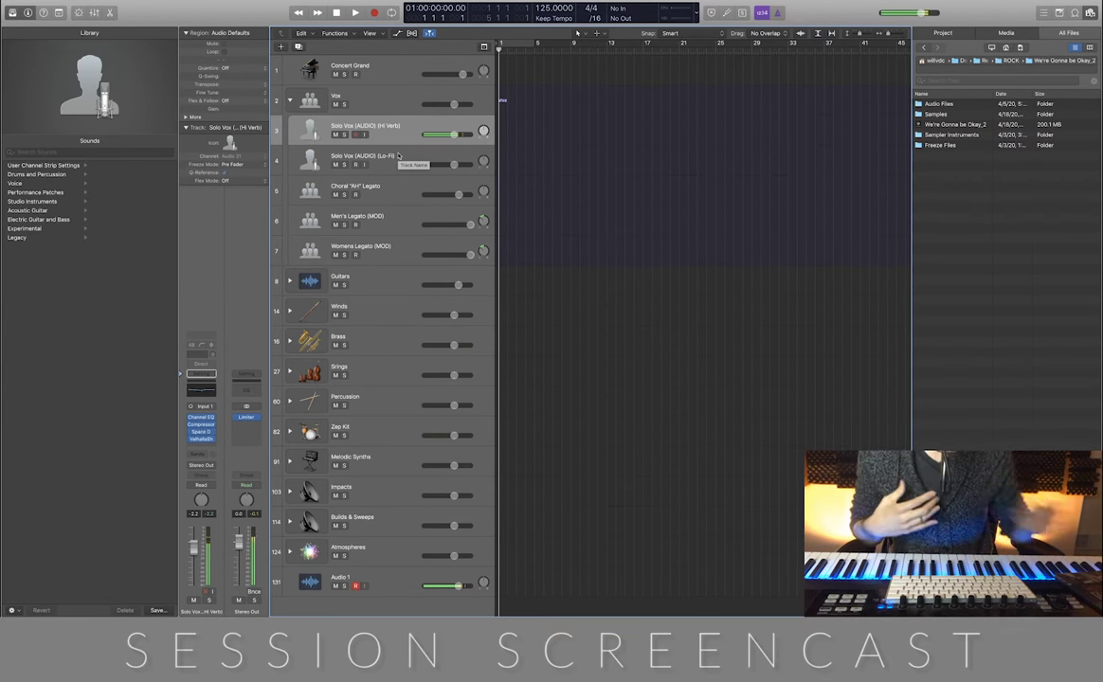
{"action": "left_click", "coordinate": [202, 417]}
{"action": "left_click", "coordinate": [200, 424]}
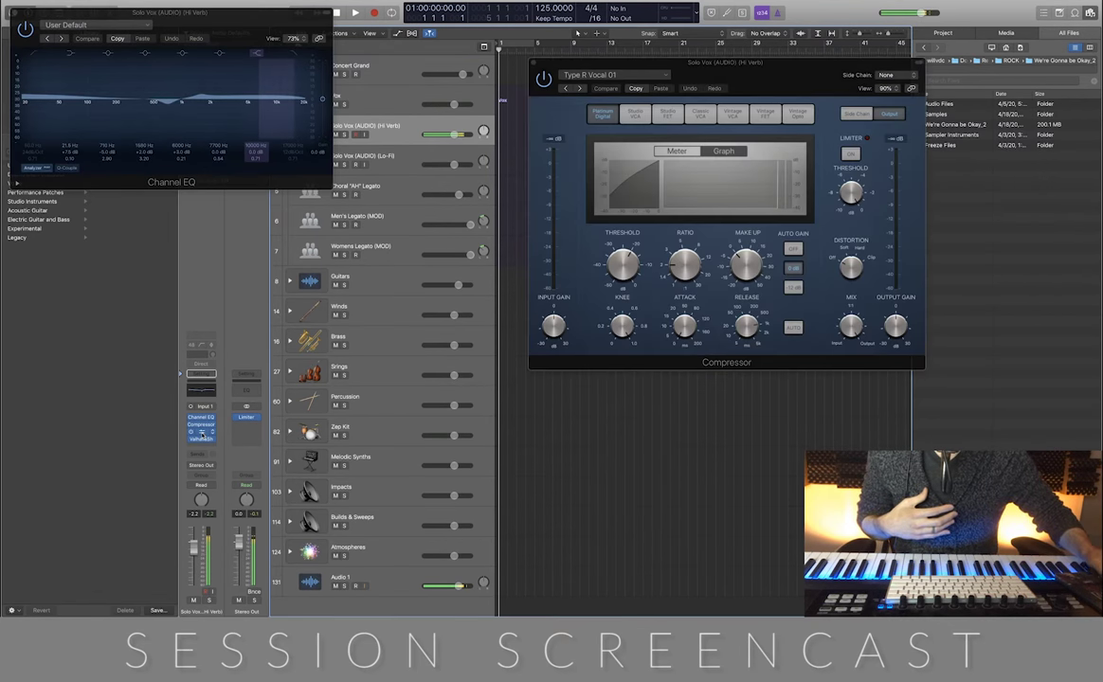
{"action": "left_click", "coordinate": [201, 432]}
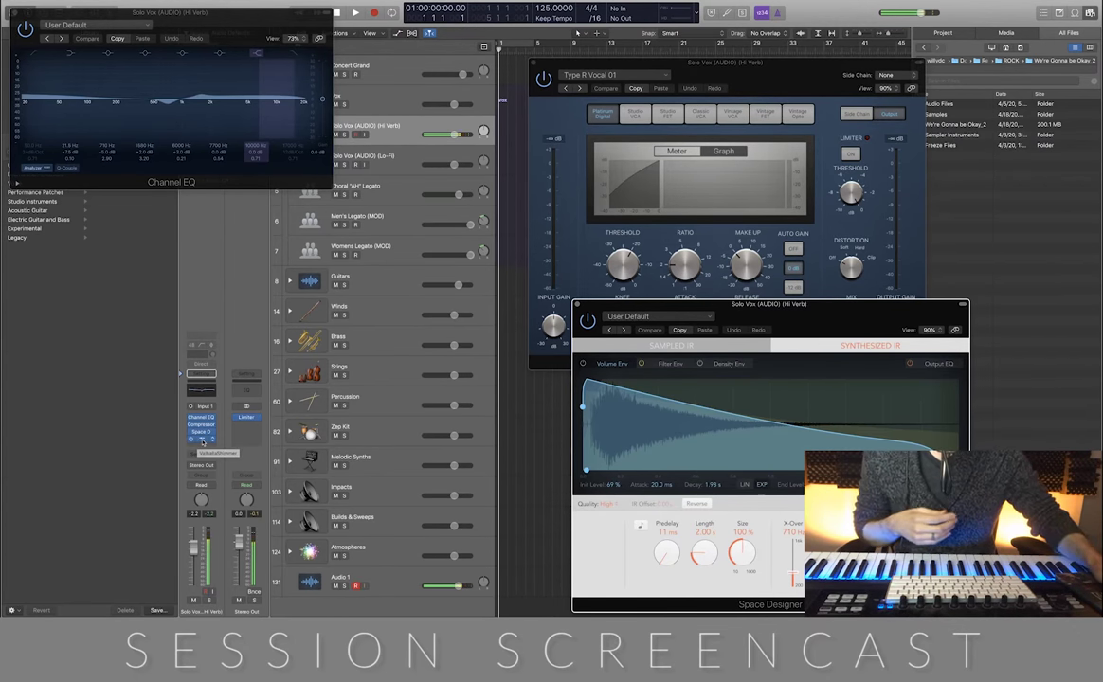
{"action": "left_click", "coordinate": [203, 441]}
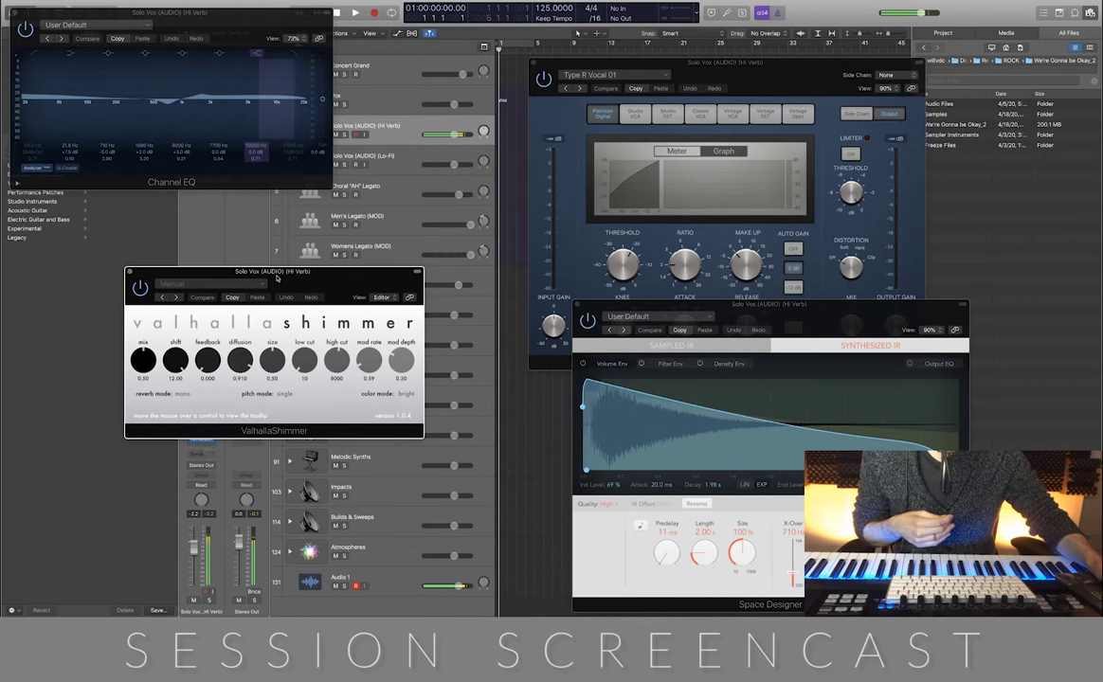
{"action": "left_click_drag", "start_coordinate": [277, 279], "coordinate": [321, 285]}
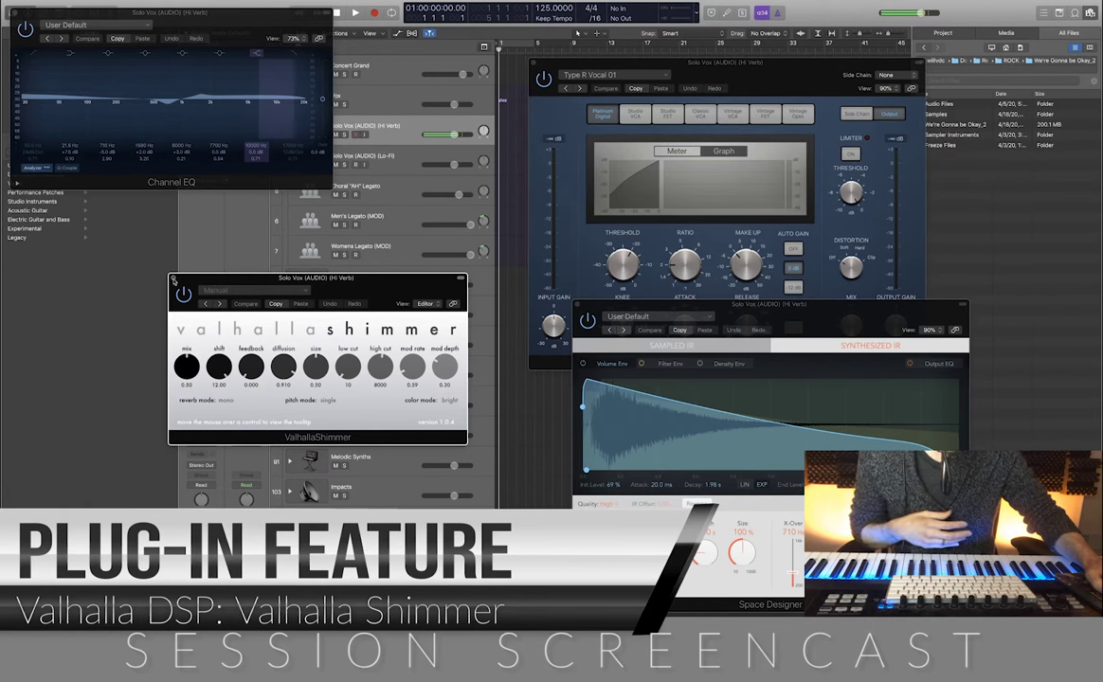
{"action": "left_click", "coordinate": [175, 277]}
{"action": "left_click", "coordinate": [578, 306]}
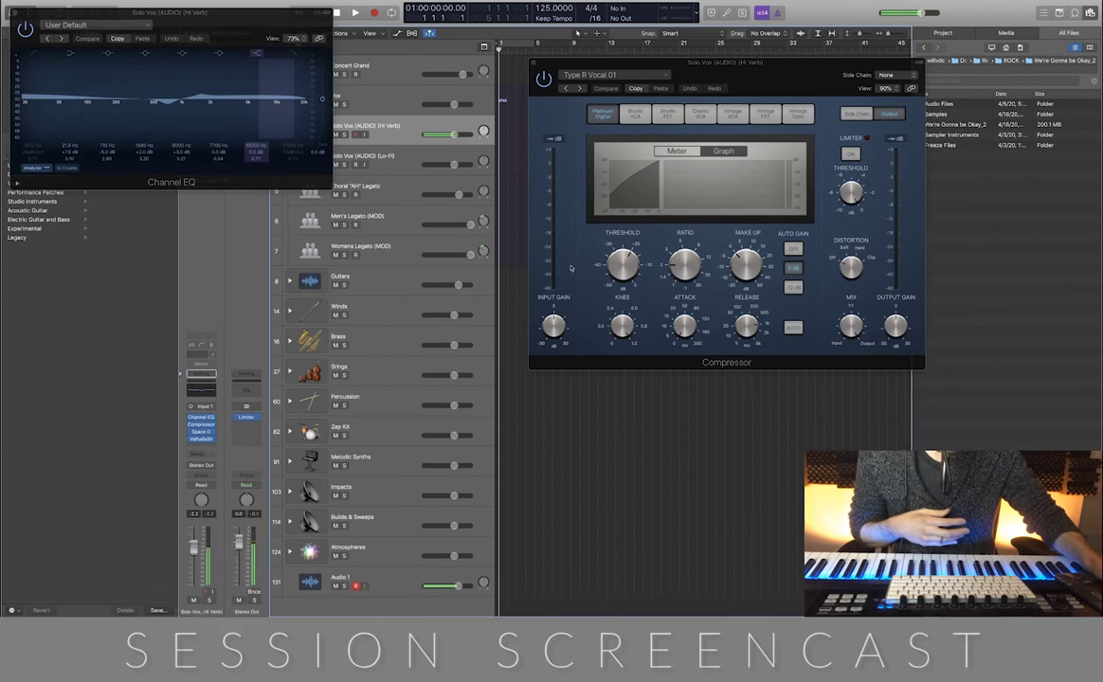
{"action": "left_click", "coordinate": [534, 62]}
{"action": "left_click", "coordinate": [16, 13]}
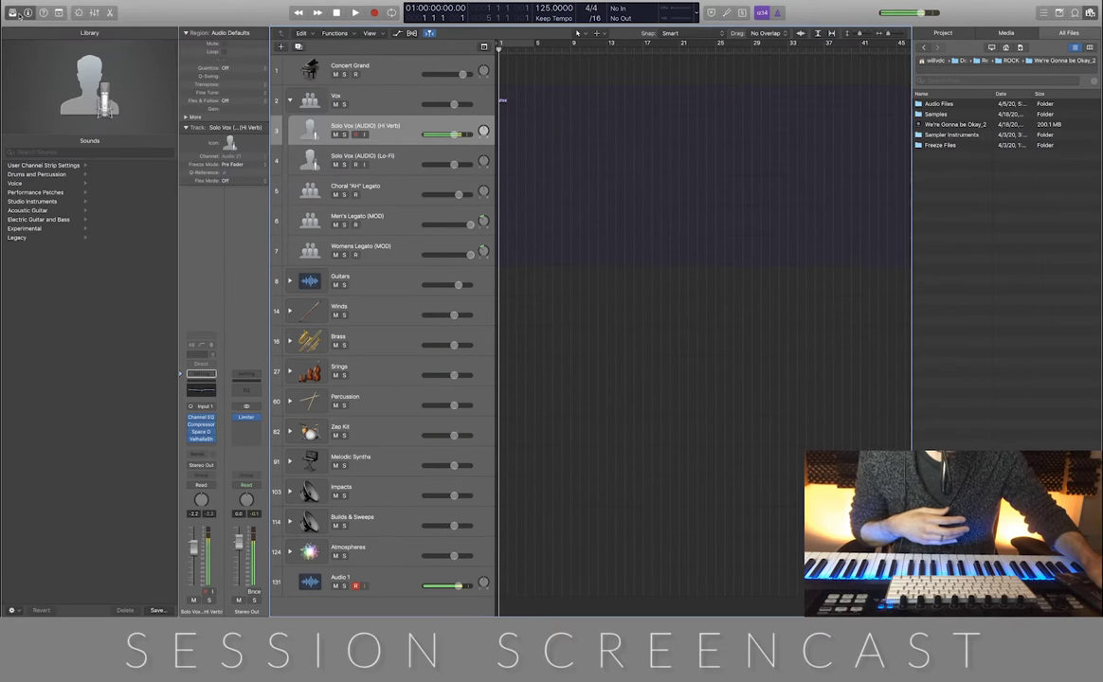
{"action": "left_click", "coordinate": [405, 190]}
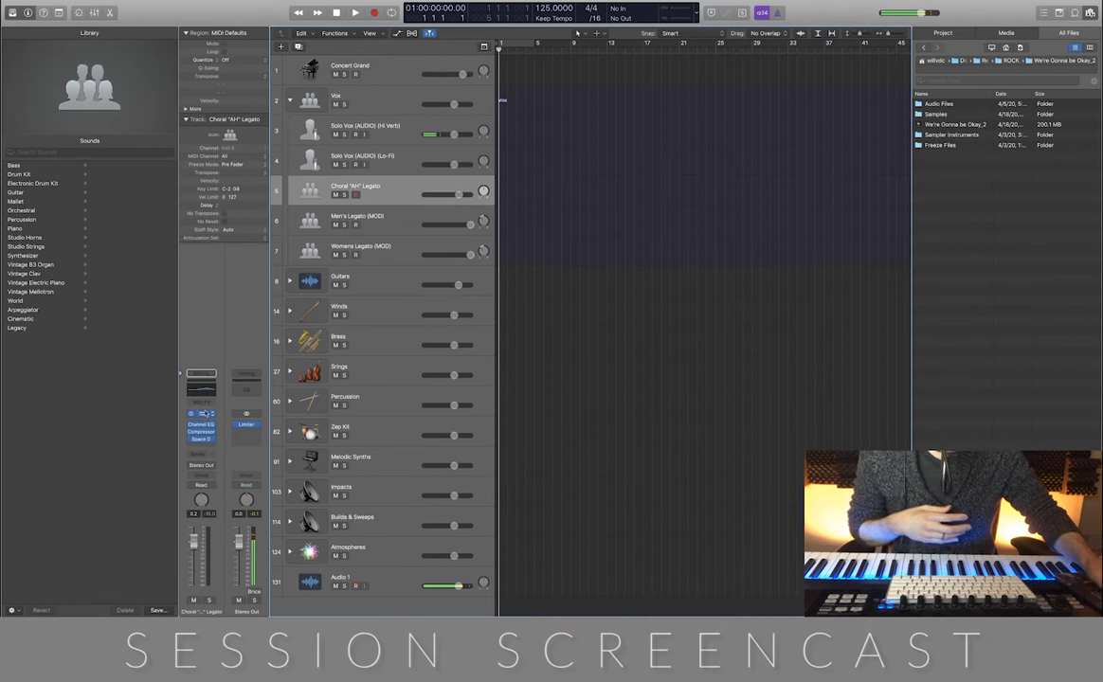
Open the Choral "AH" Legato Kontakt, Space Designer, Compressor and Channel EQ windows side by side.
{"action": "left_click", "coordinate": [200, 413]}
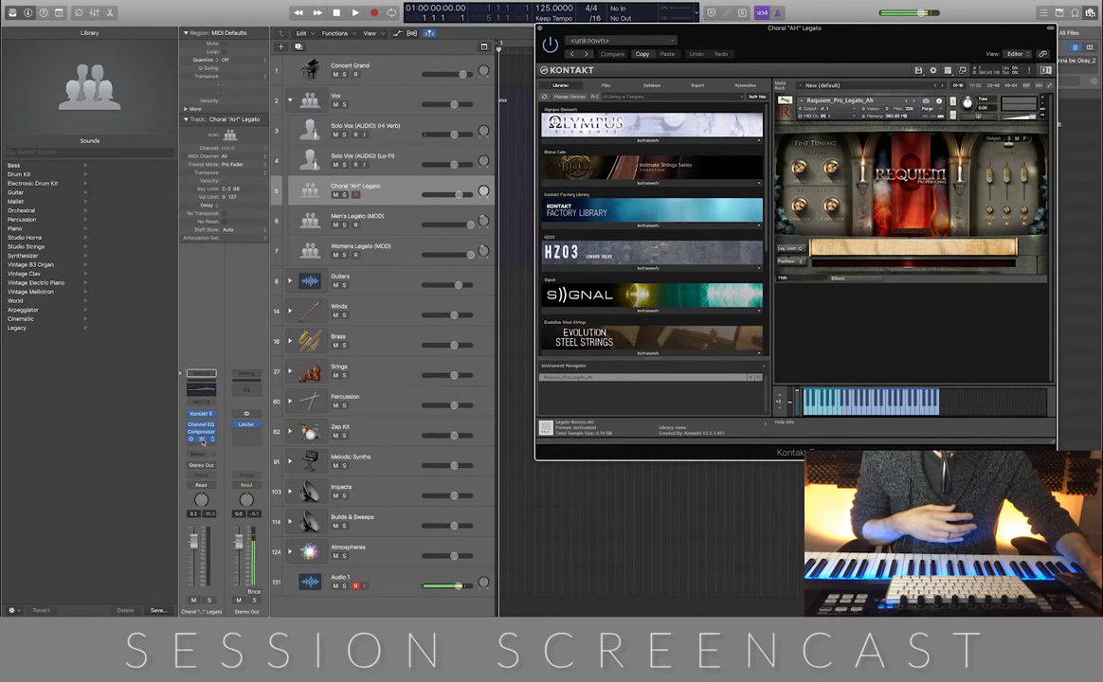
{"action": "left_click", "coordinate": [201, 437]}
{"action": "left_click_drag", "start_coordinate": [231, 304], "coordinate": [822, 309]}
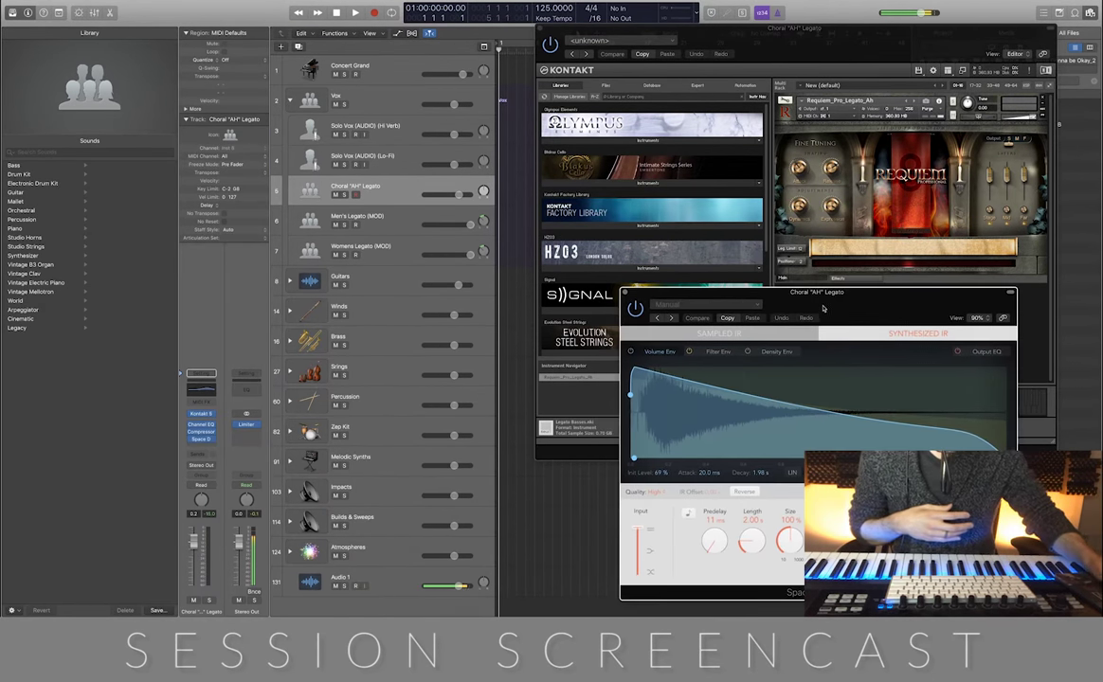
{"action": "left_click", "coordinate": [201, 431]}
{"action": "left_click", "coordinate": [194, 379]}
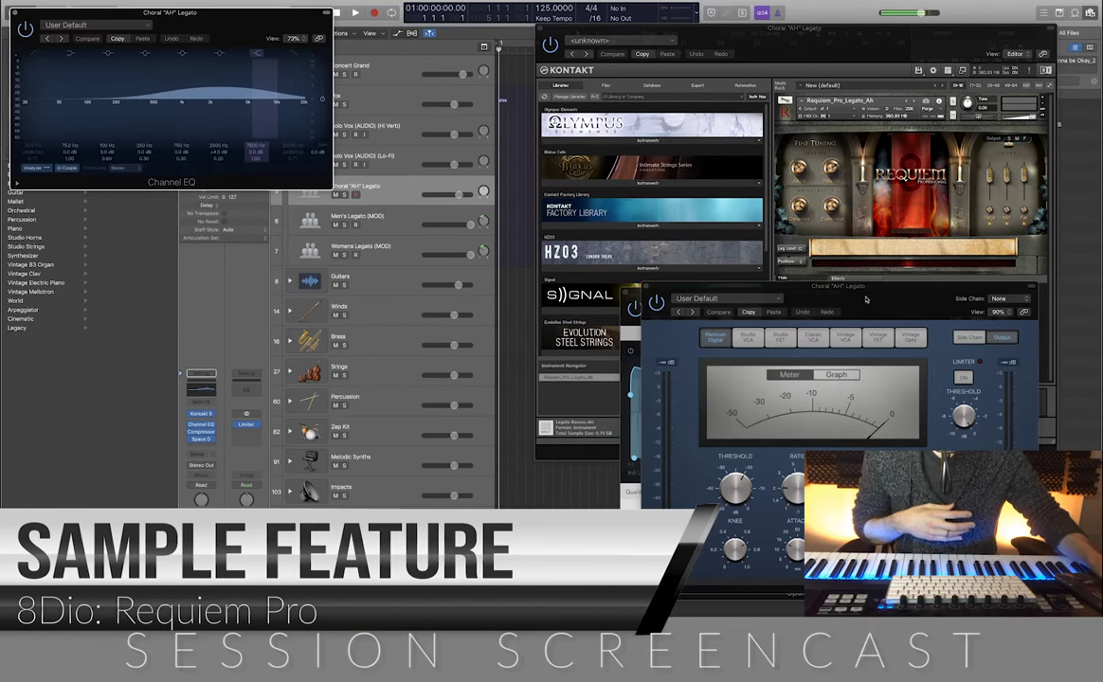
{"action": "left_click_drag", "start_coordinate": [900, 283], "coordinate": [343, 272]}
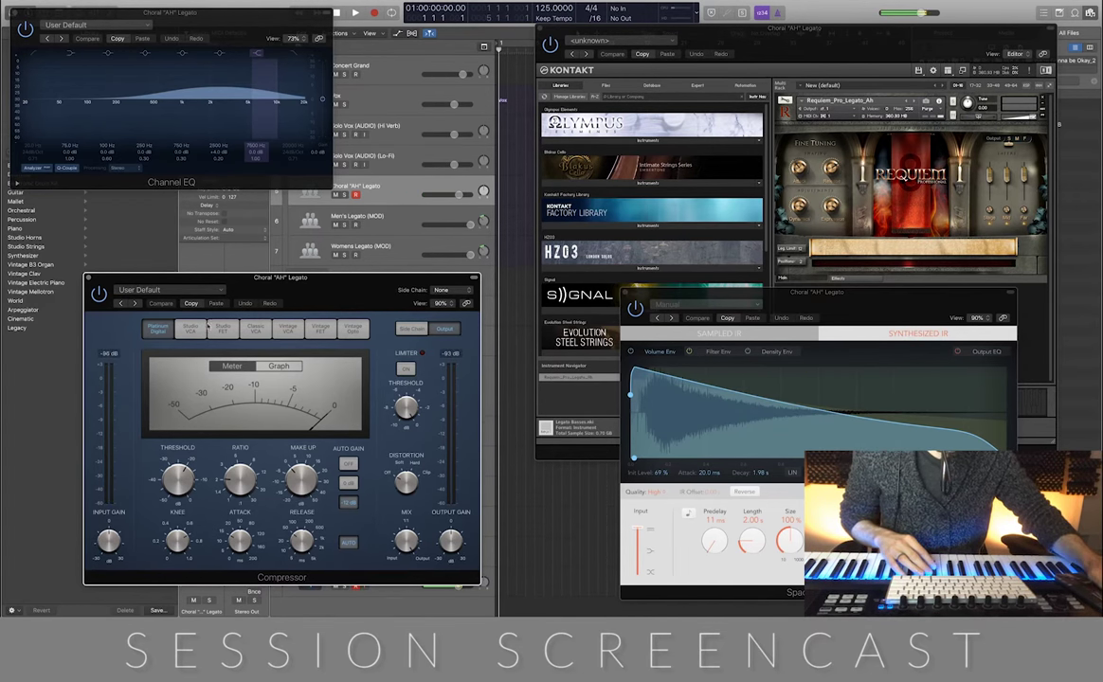
Nudge the EQ boost toward 2.5 kHz, close the choir's plugin windows, and select Men's Legato (MOD).
{"action": "left_click", "coordinate": [625, 295]}
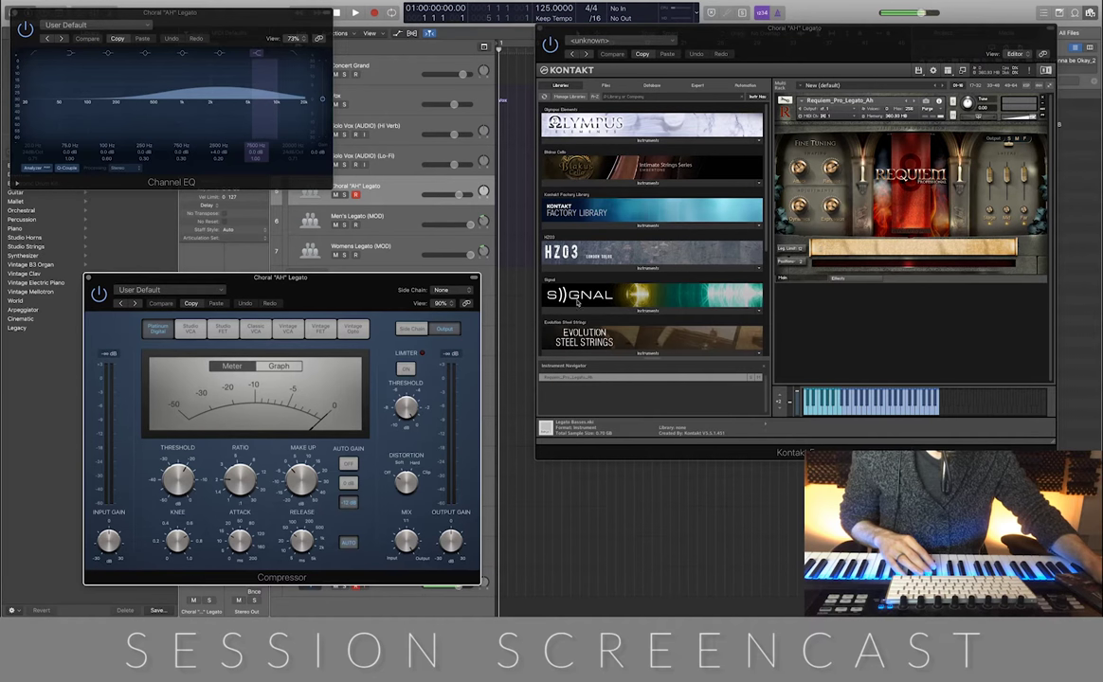
{"action": "left_click", "coordinate": [88, 277]}
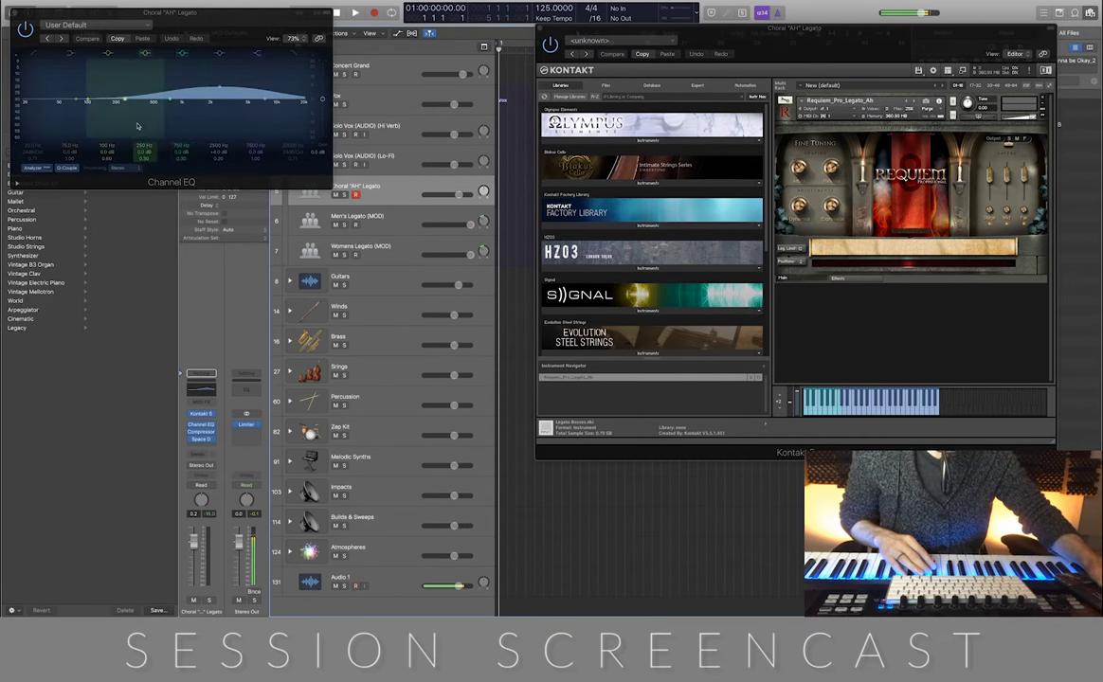
{"action": "left_click_drag", "start_coordinate": [173, 96], "coordinate": [245, 103]}
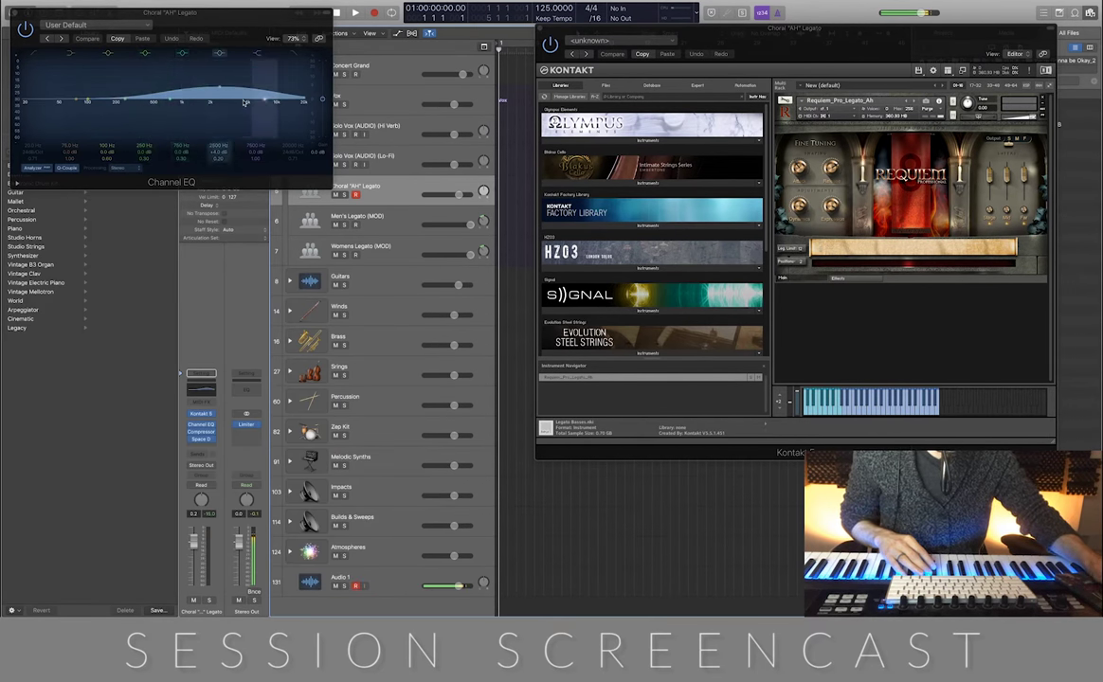
{"action": "left_click", "coordinate": [15, 15]}
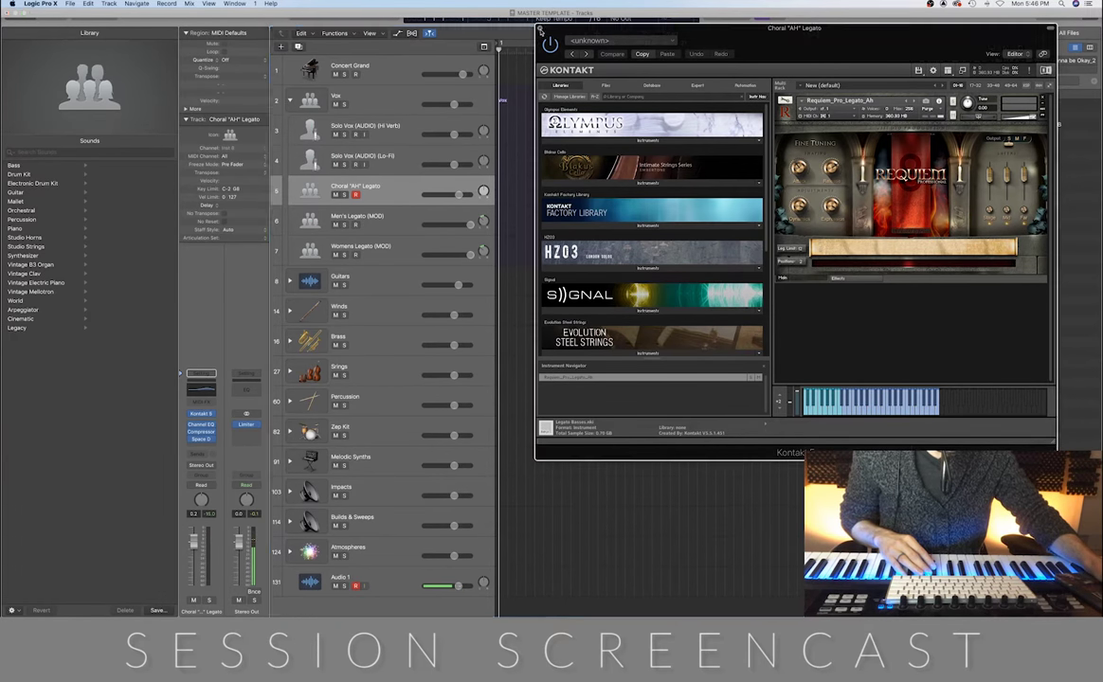
{"action": "left_click", "coordinate": [544, 30]}
{"action": "left_click", "coordinate": [402, 222]}
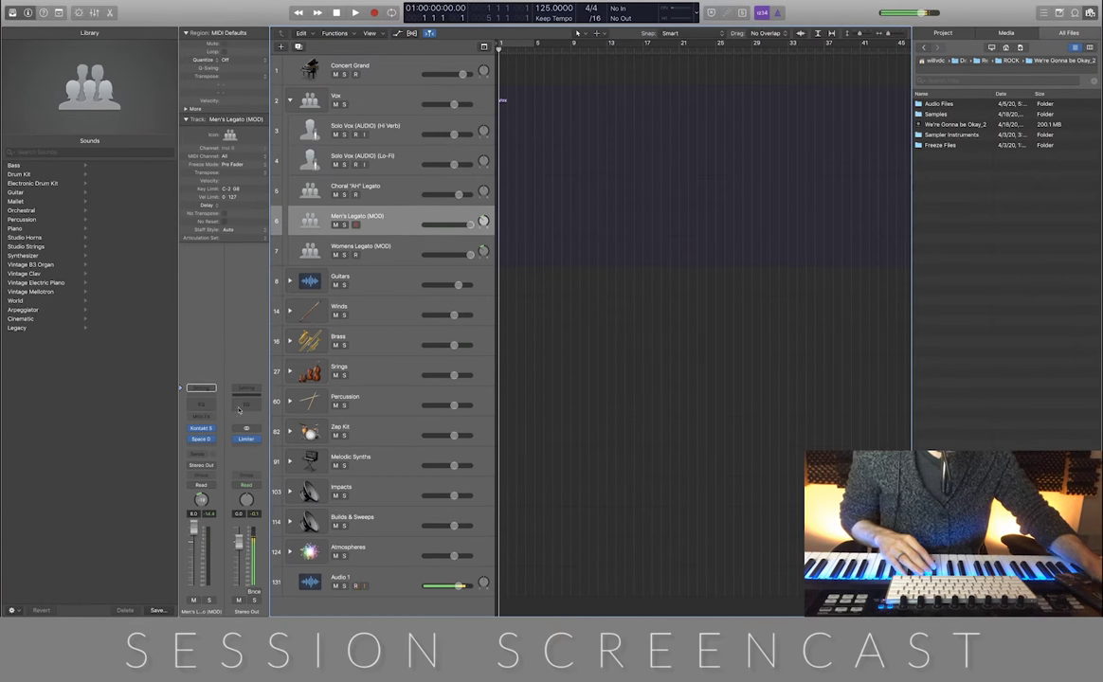
Open Kontakt 5 (Olympus Elements Legato Men Divi) and Space Designer, positioned side by side.
{"action": "left_click", "coordinate": [200, 429]}
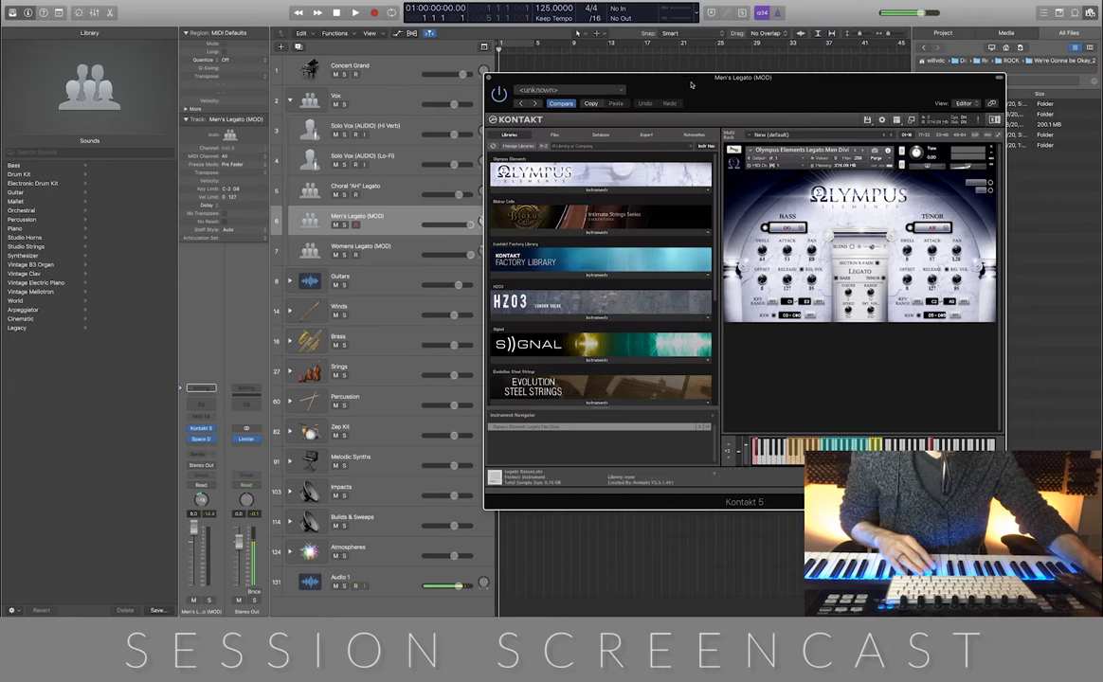
{"action": "left_click_drag", "start_coordinate": [691, 85], "coordinate": [707, 65]}
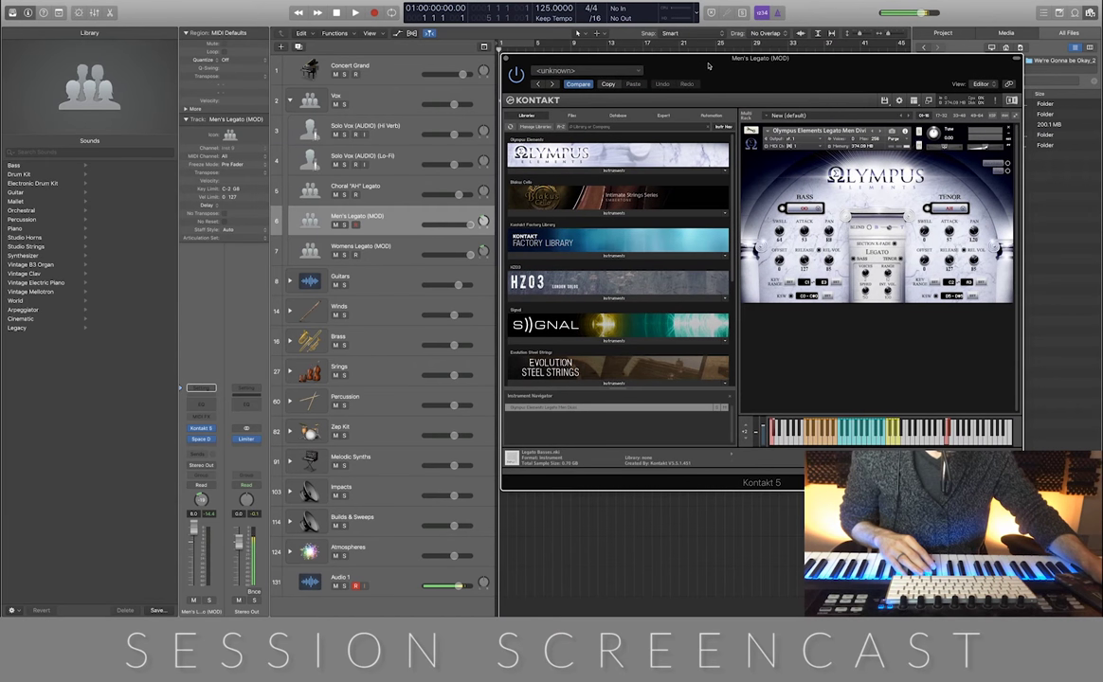
{"action": "left_click", "coordinate": [200, 440]}
{"action": "left_click_drag", "start_coordinate": [382, 136], "coordinate": [354, 122]}
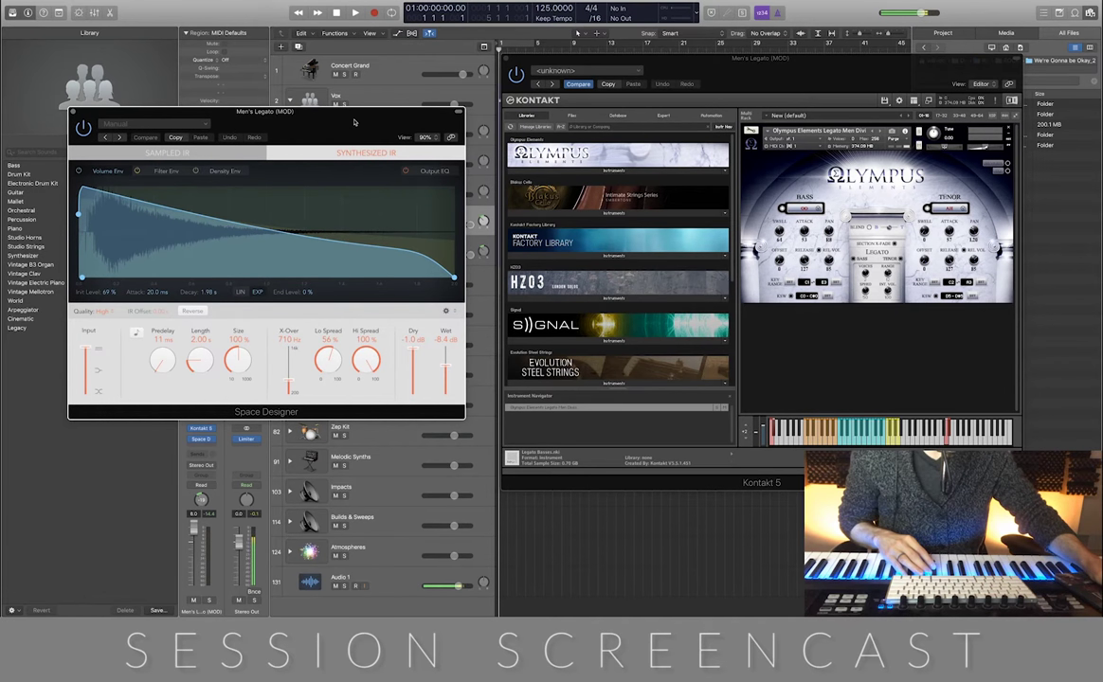
{"action": "left_click_drag", "start_coordinate": [354, 122], "coordinate": [350, 90]}
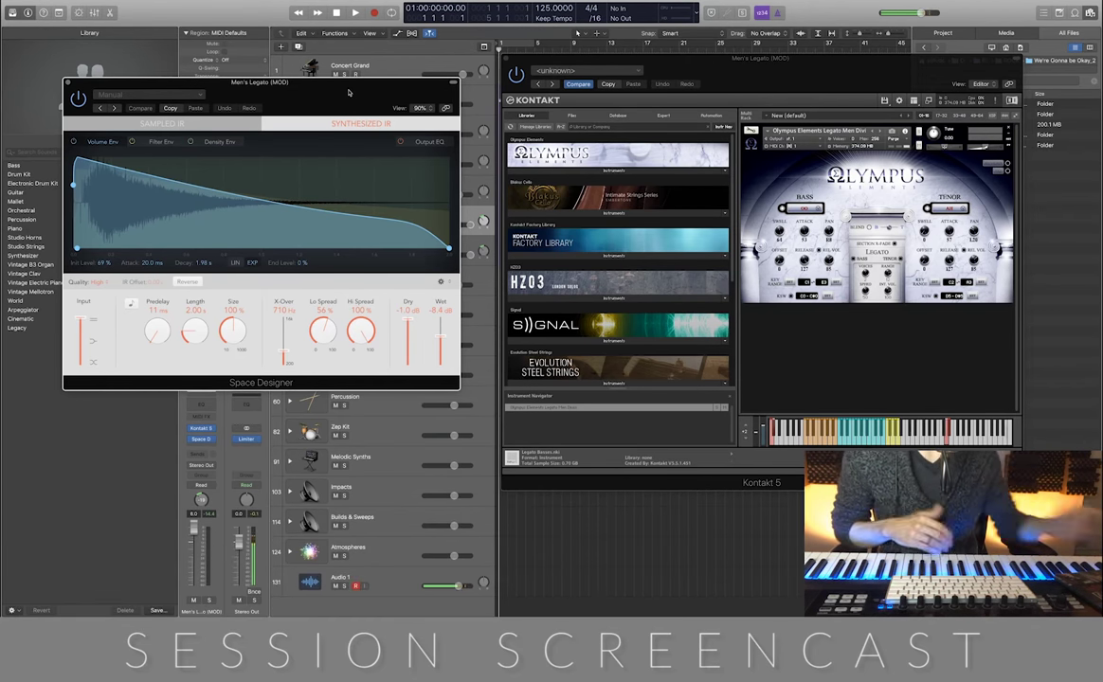
{"action": "left_click_drag", "start_coordinate": [727, 72], "coordinate": [692, 68]}
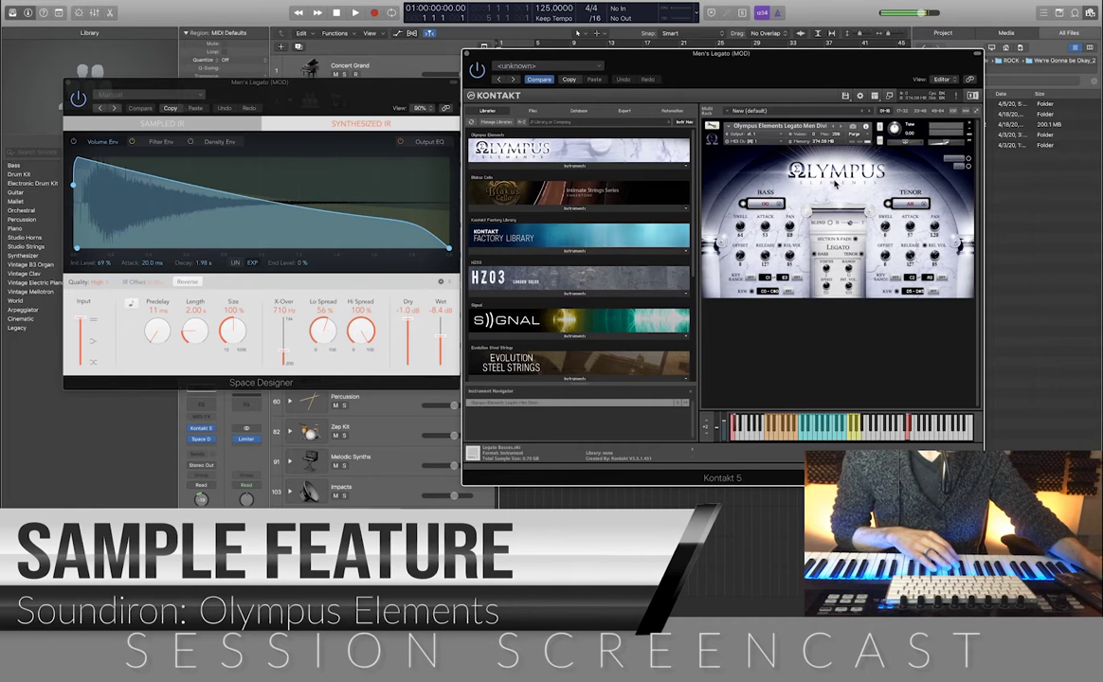
Rearrange the Kontakt and Space Designer windows while auditioning, then enter Kontakt's instrument edit mode.
{"action": "left_click_drag", "start_coordinate": [726, 79], "coordinate": [733, 76]}
{"action": "left_click_drag", "start_coordinate": [394, 103], "coordinate": [377, 132]}
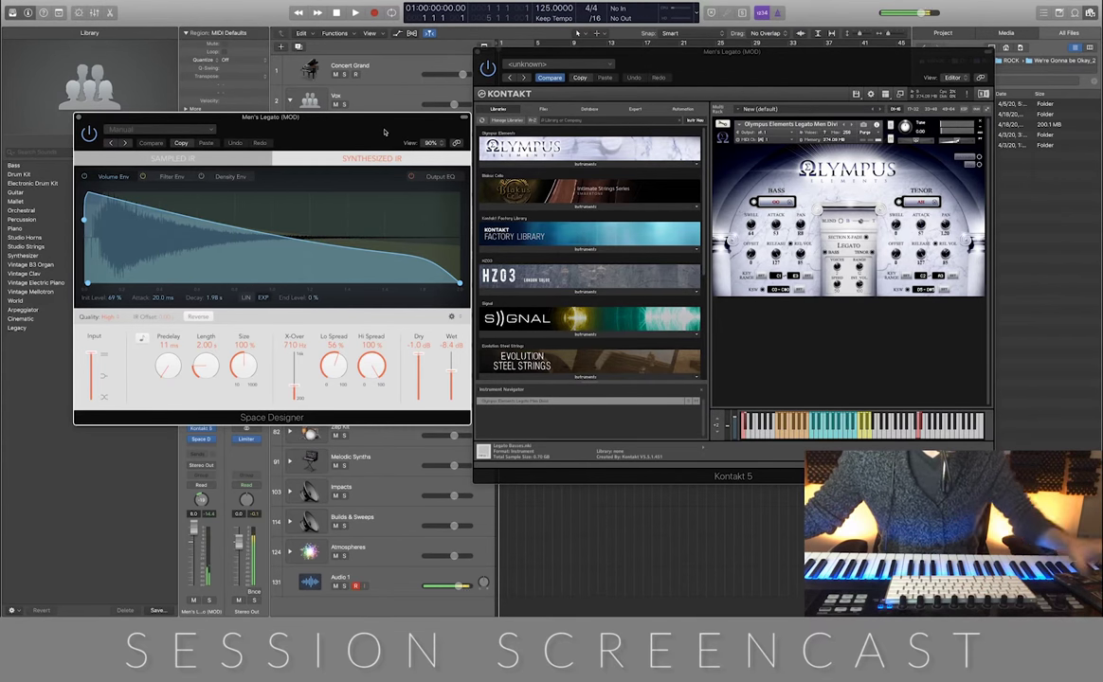
{"action": "left_click_drag", "start_coordinate": [728, 64], "coordinate": [727, 72]}
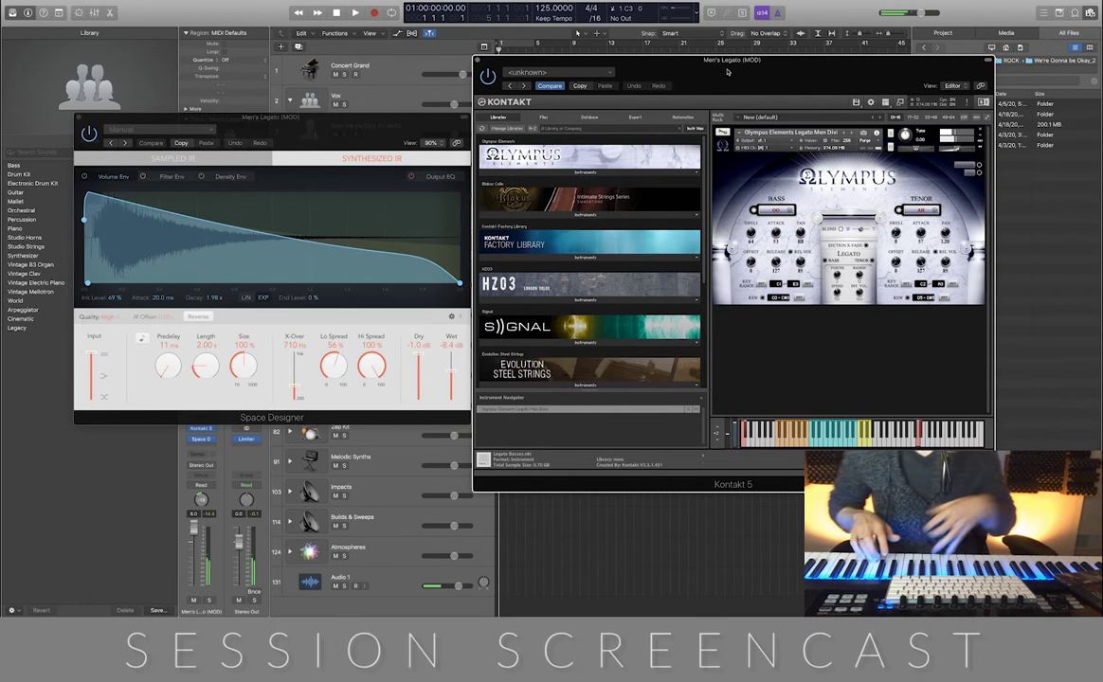
{"action": "left_click_drag", "start_coordinate": [744, 67], "coordinate": [763, 64]}
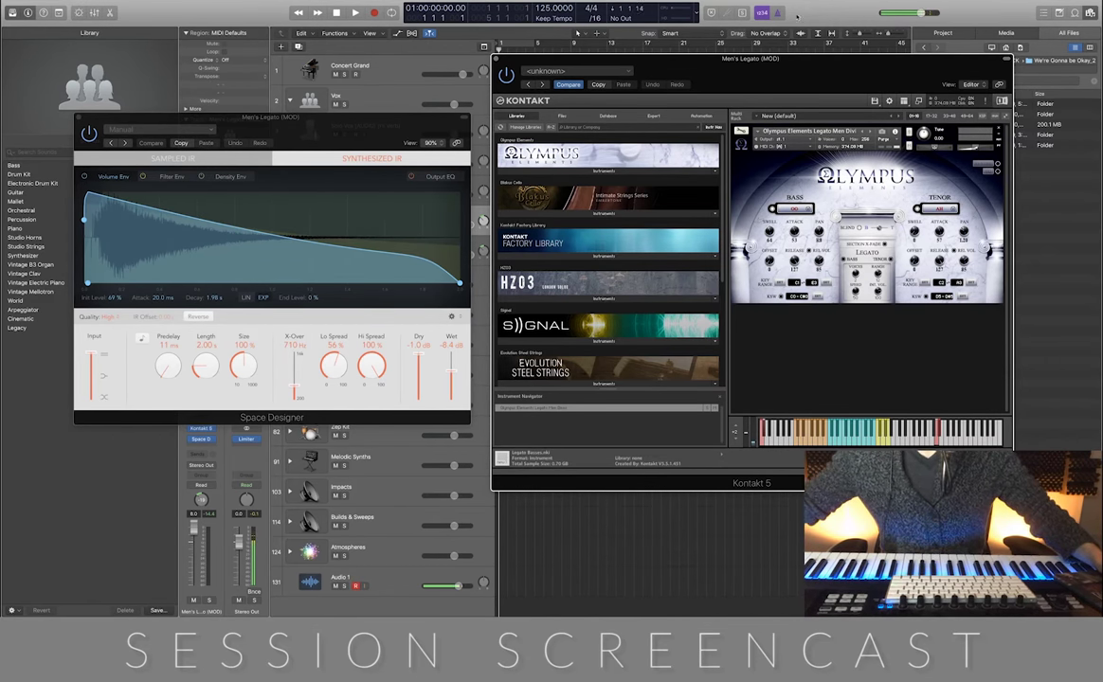
{"action": "left_click_drag", "start_coordinate": [788, 71], "coordinate": [749, 98]}
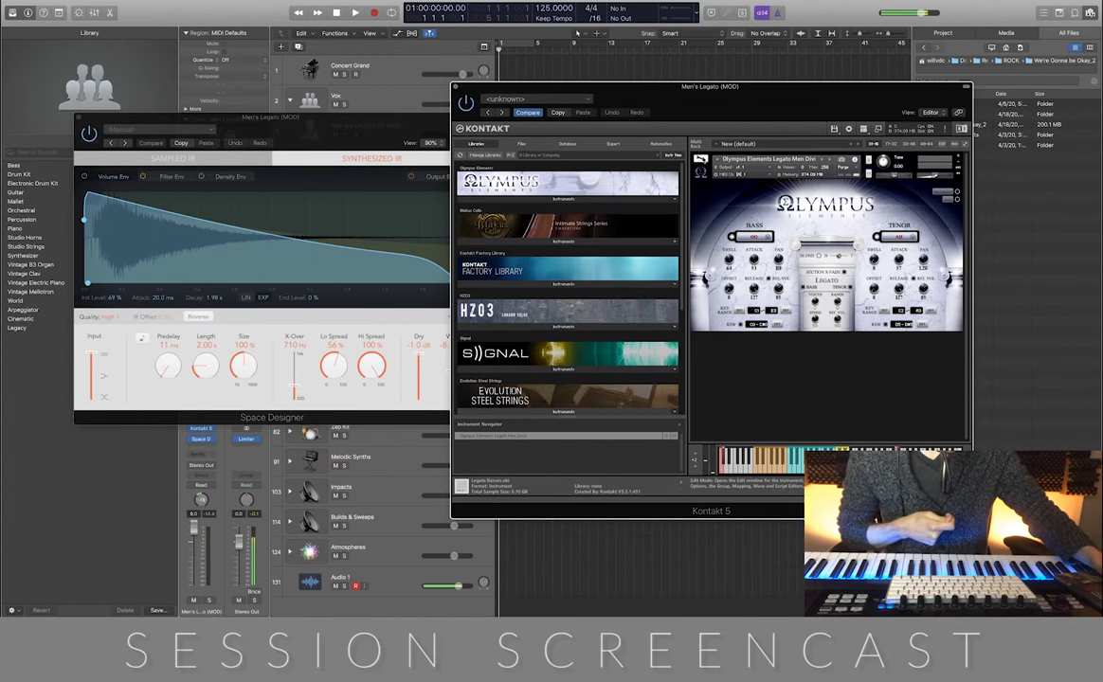
{"action": "left_click", "coordinate": [700, 161]}
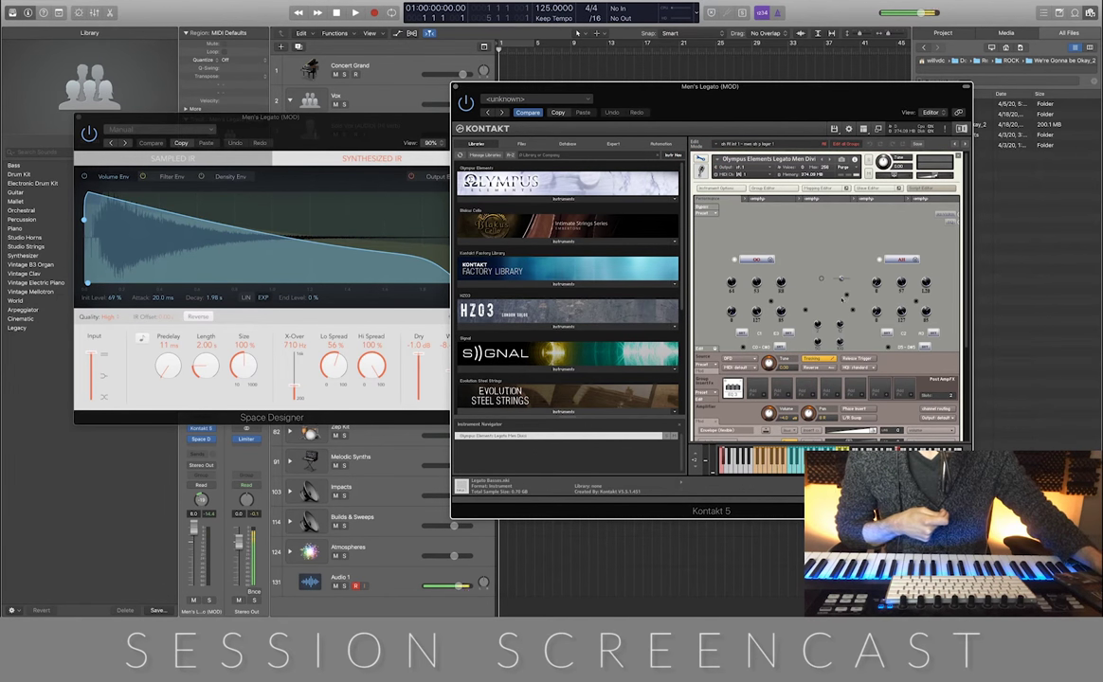
Add a midi CC modulator from External Sources to Olympus Elements, then close the Kontakt window.
{"action": "scroll", "coordinate": [800, 249], "scroll_direction": "down", "scroll_amount": 1}
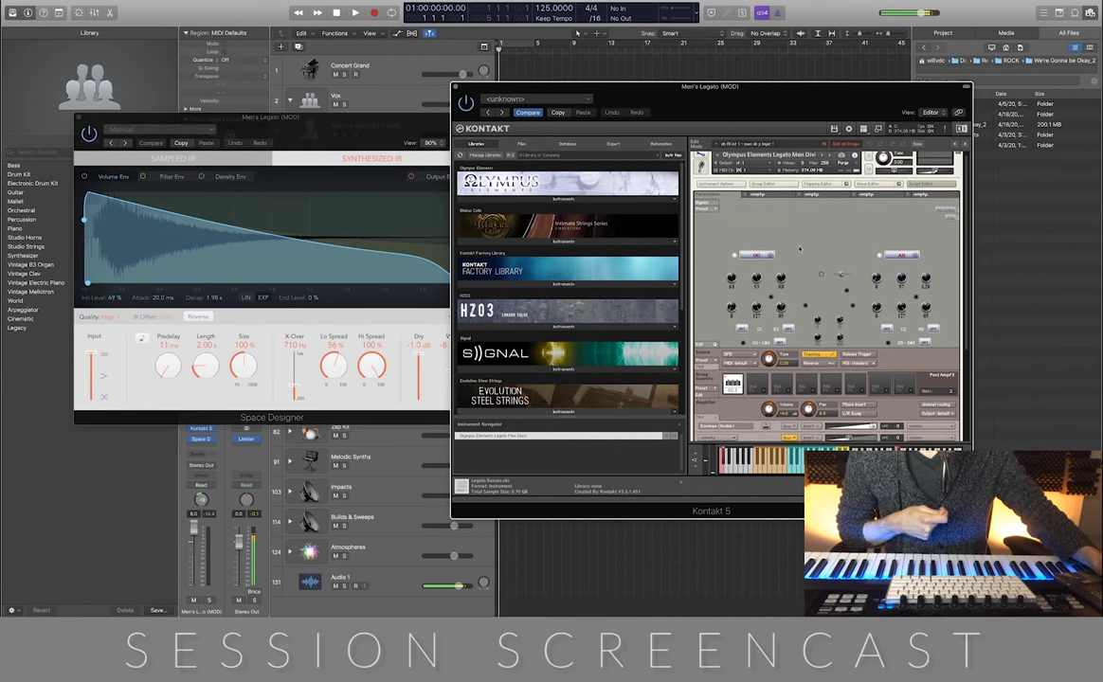
{"action": "scroll", "coordinate": [800, 249], "scroll_direction": "down", "scroll_amount": 5}
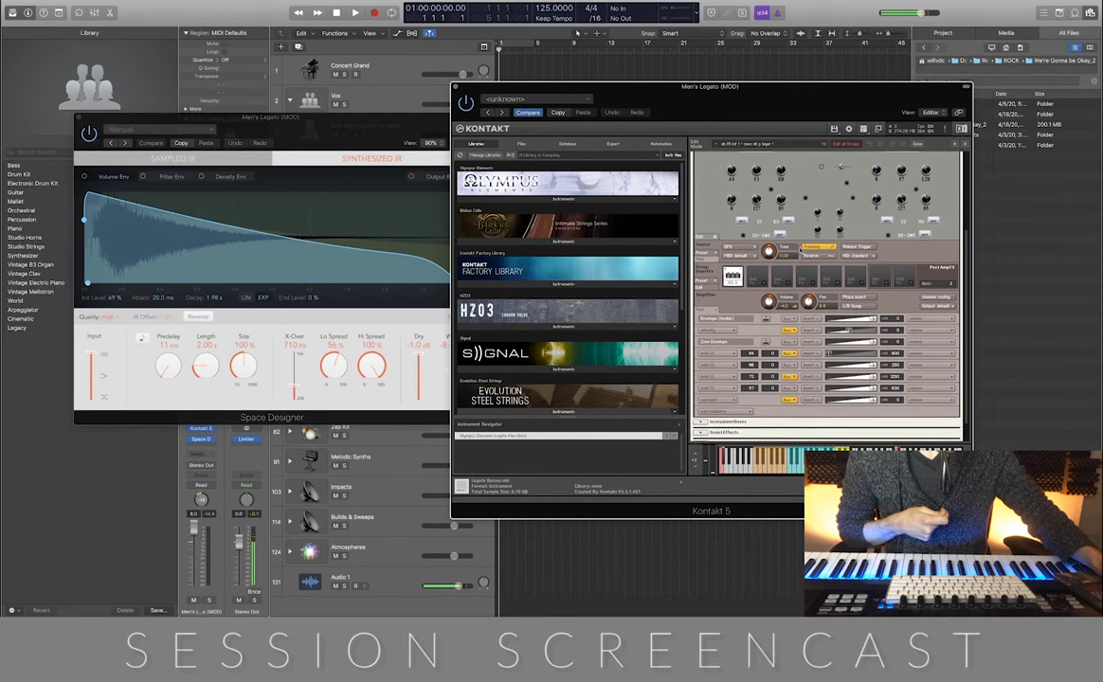
{"action": "scroll", "coordinate": [799, 250], "scroll_direction": "down", "scroll_amount": 1}
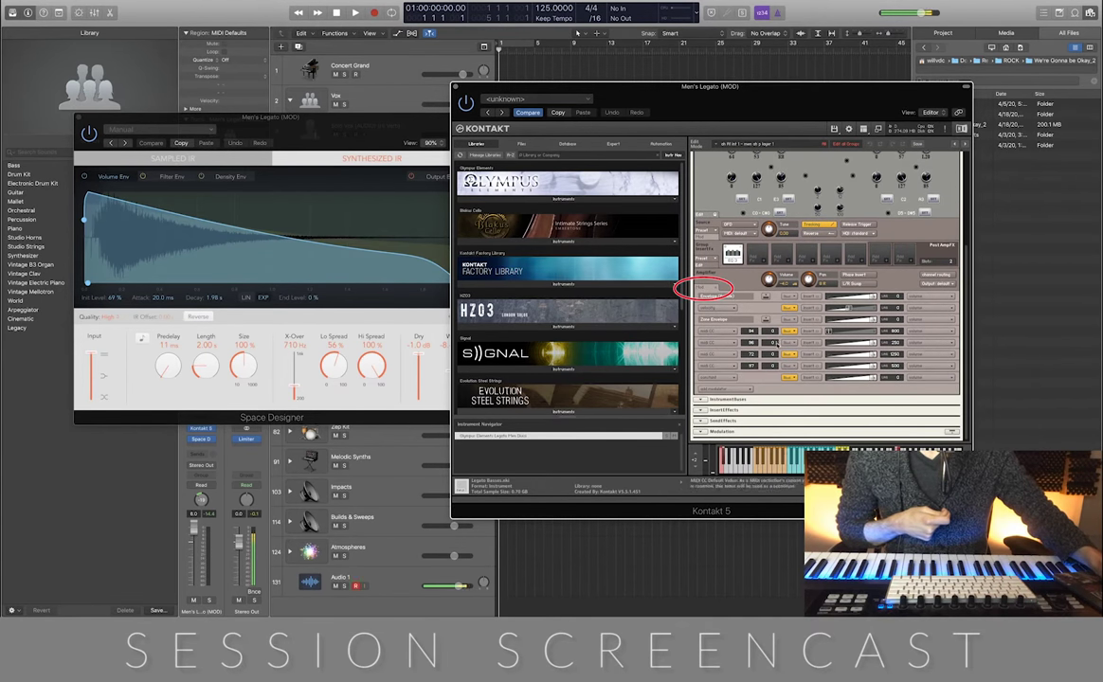
{"action": "left_click", "coordinate": [701, 389]}
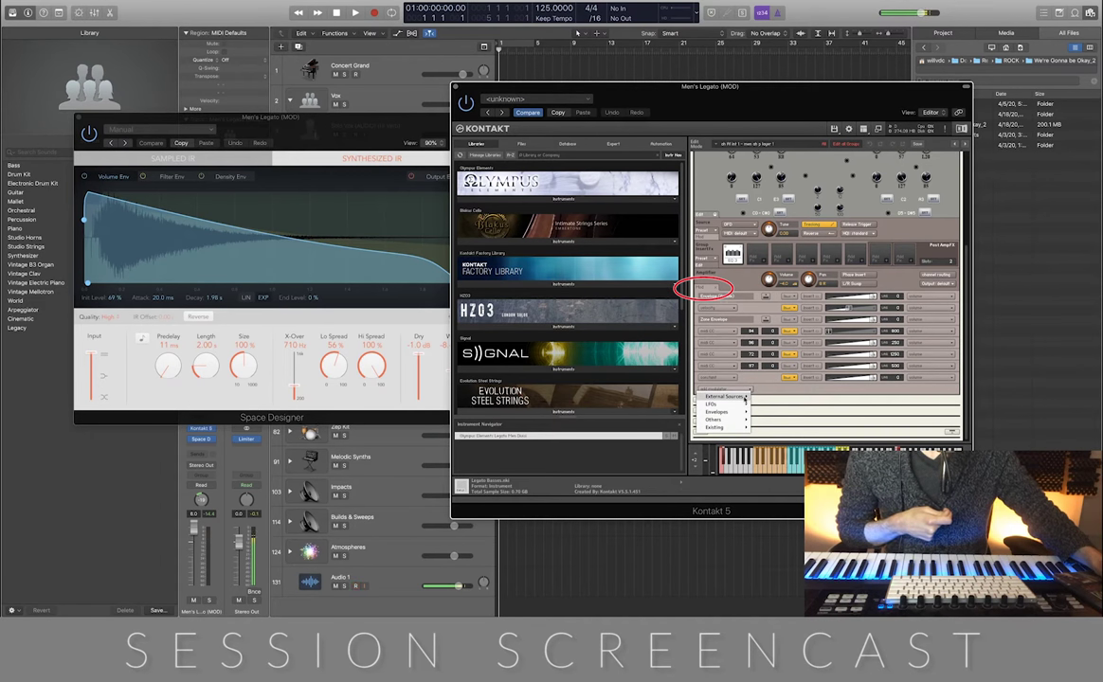
{"action": "mouse_move", "coordinate": [743, 397]}
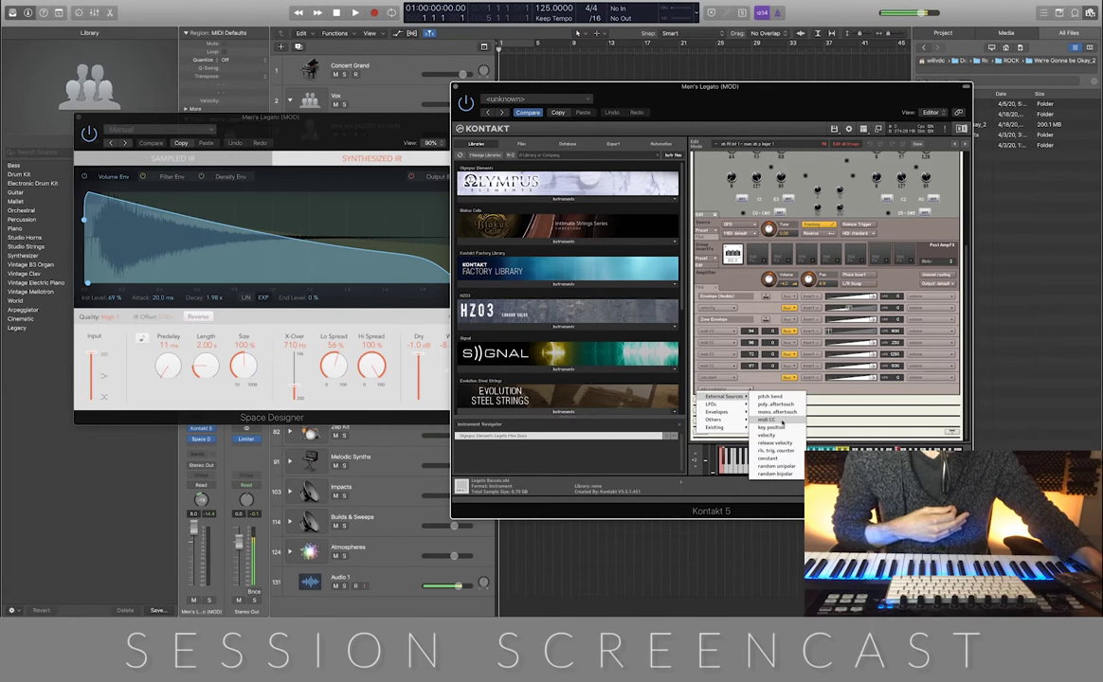
{"action": "left_click", "coordinate": [780, 420]}
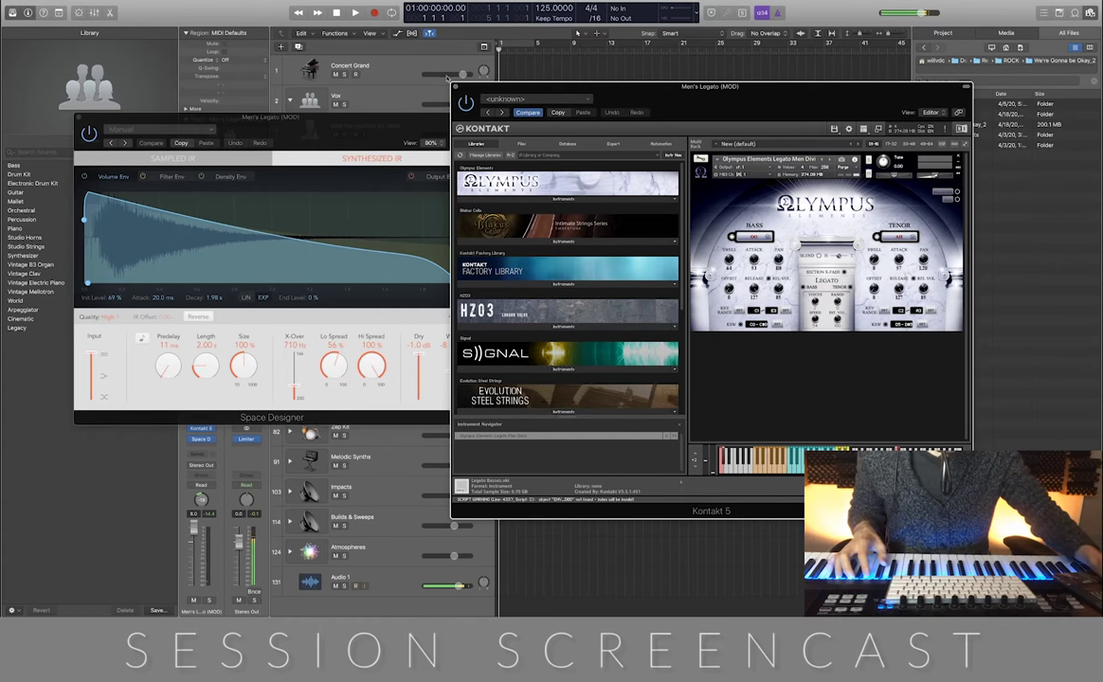
{"action": "left_click", "coordinate": [456, 86]}
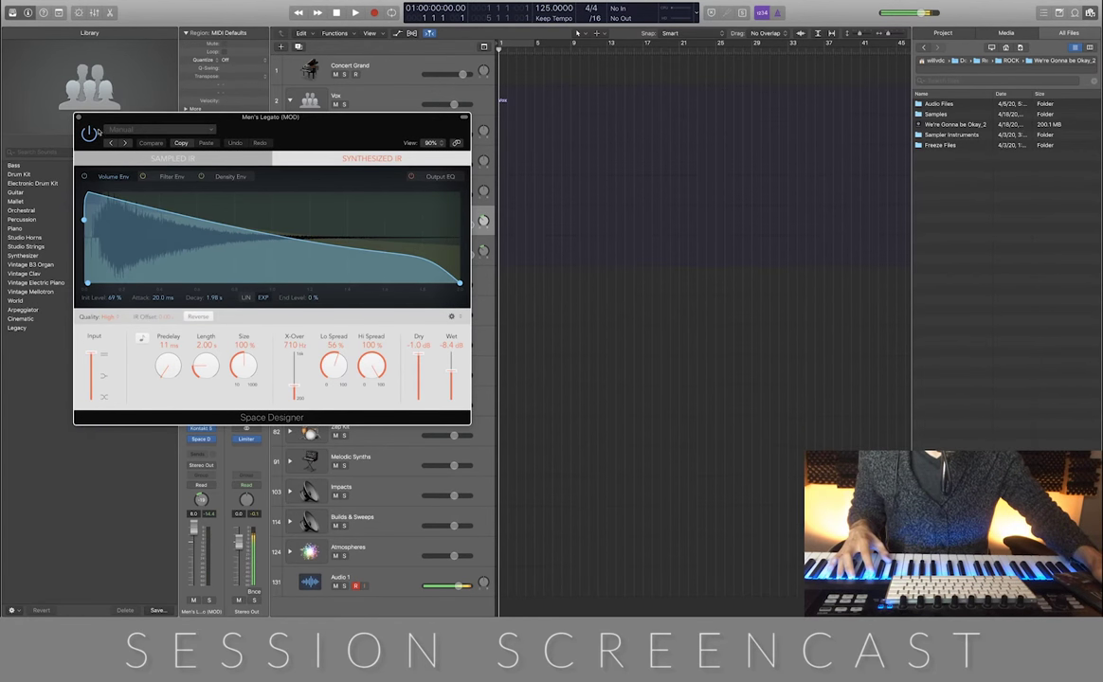
Switch to Womens Legato (MOD), audition its Kontakt instrument, and leave only its Space Designer reverb open.
{"action": "left_click", "coordinate": [79, 116]}
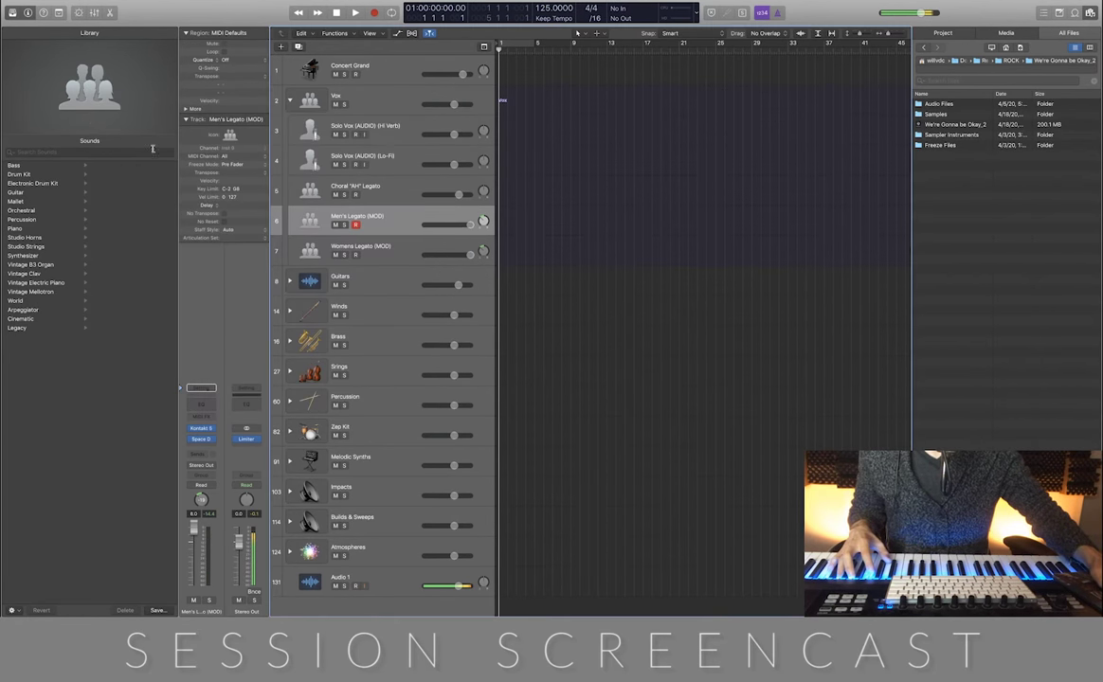
{"action": "left_click", "coordinate": [399, 254]}
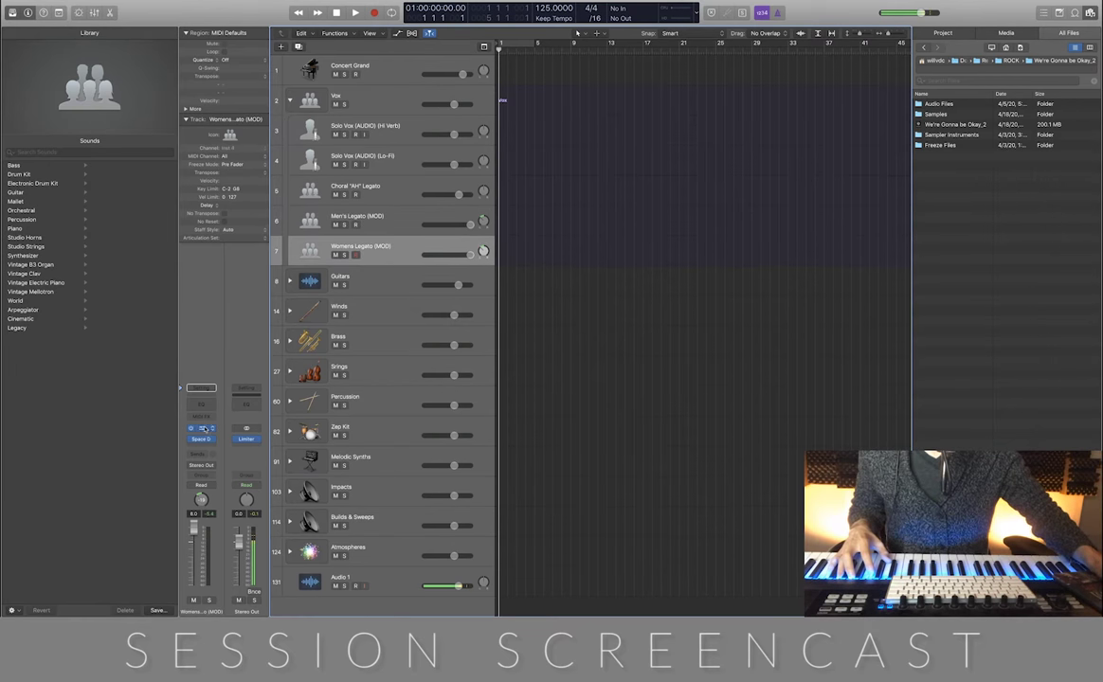
{"action": "left_click", "coordinate": [202, 428]}
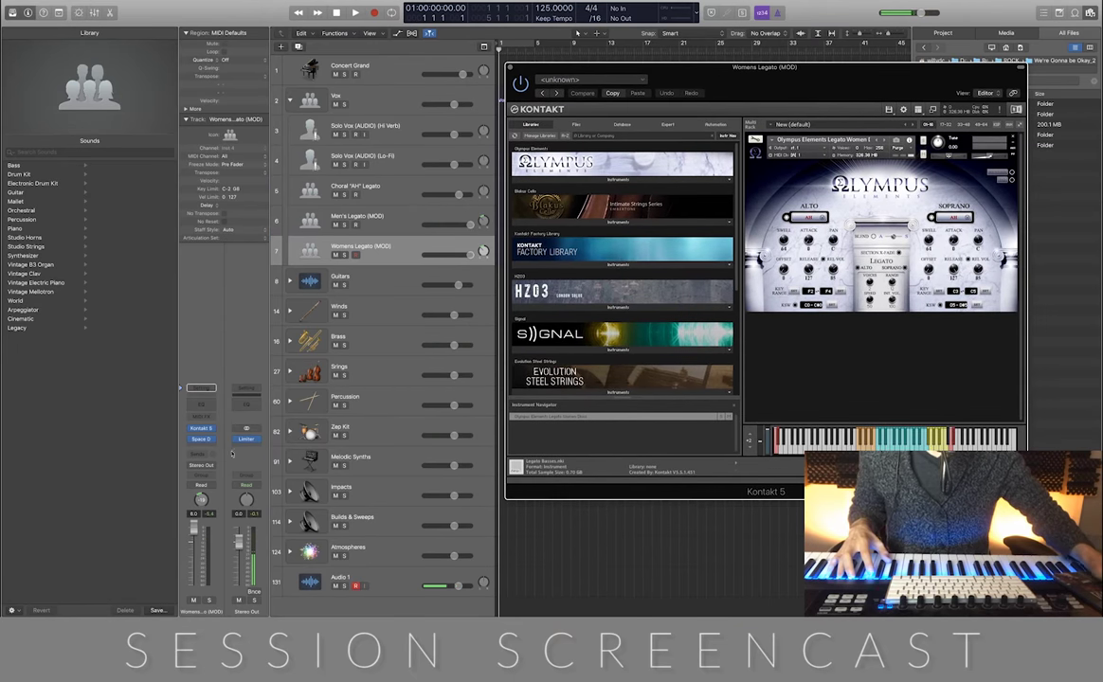
{"action": "left_click", "coordinate": [201, 438]}
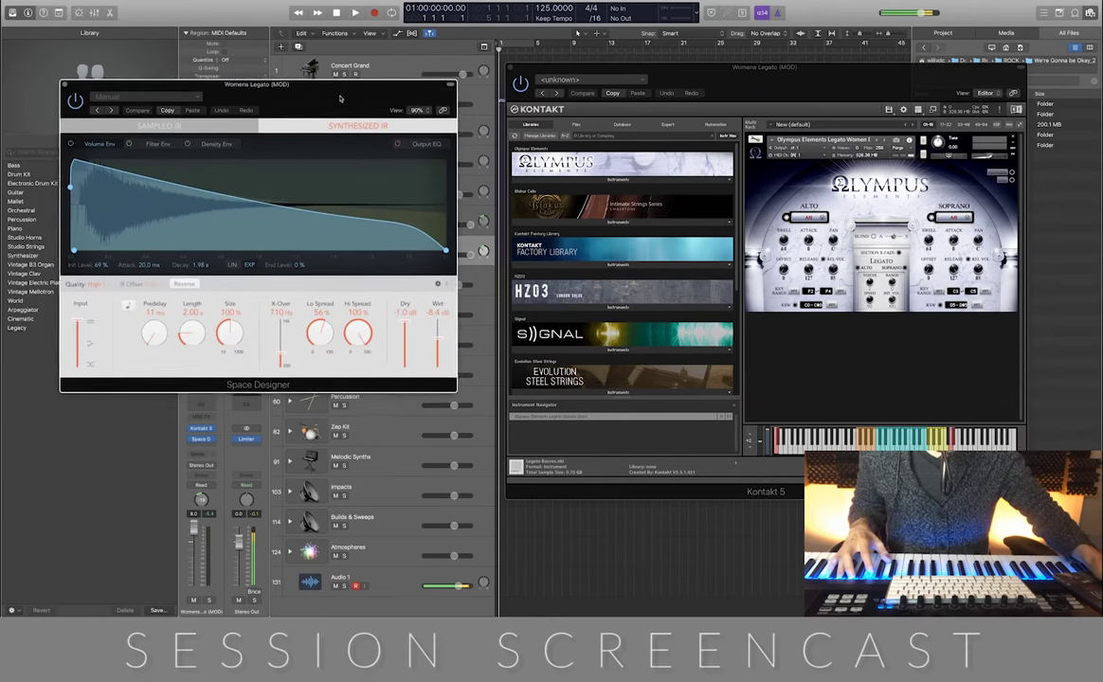
{"action": "left_click_drag", "start_coordinate": [340, 99], "coordinate": [348, 100]}
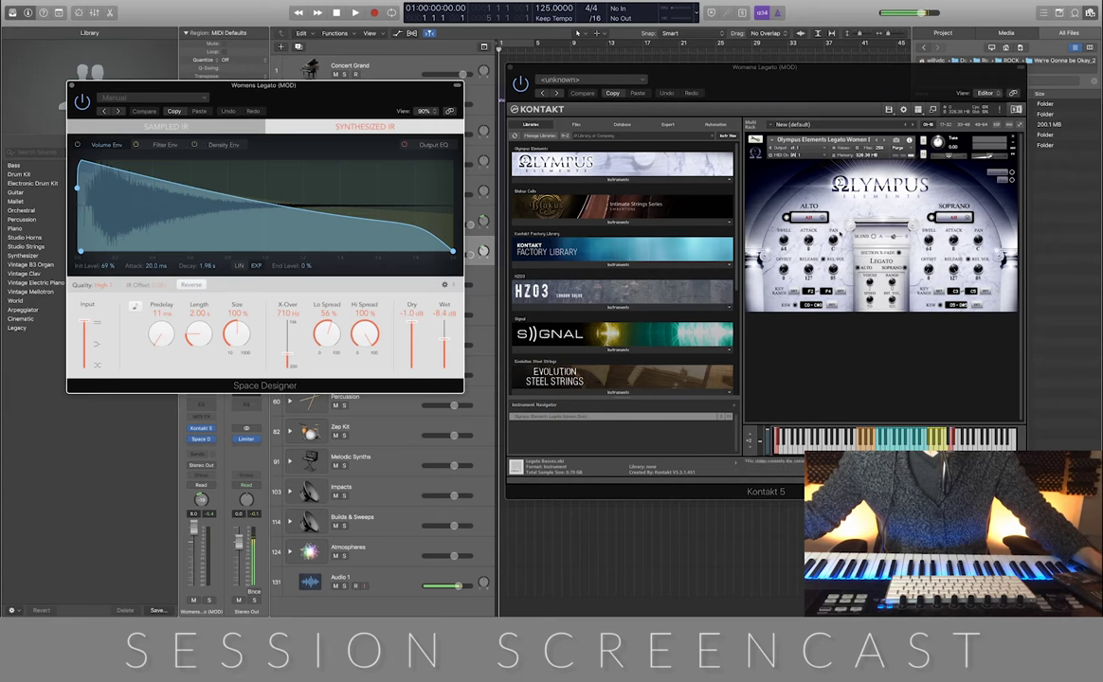
{"action": "left_click", "coordinate": [509, 68]}
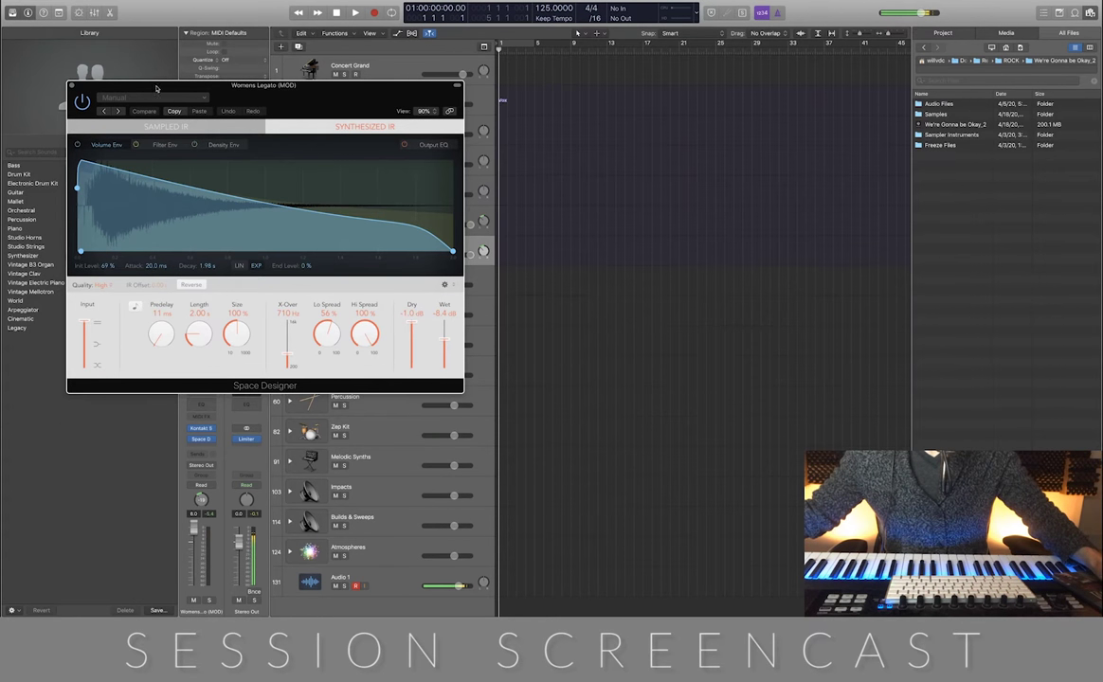
Close Space Designer, collapse the Vox stack, expand Guitars, and select Rhythm Guitar R.
{"action": "left_click", "coordinate": [72, 85]}
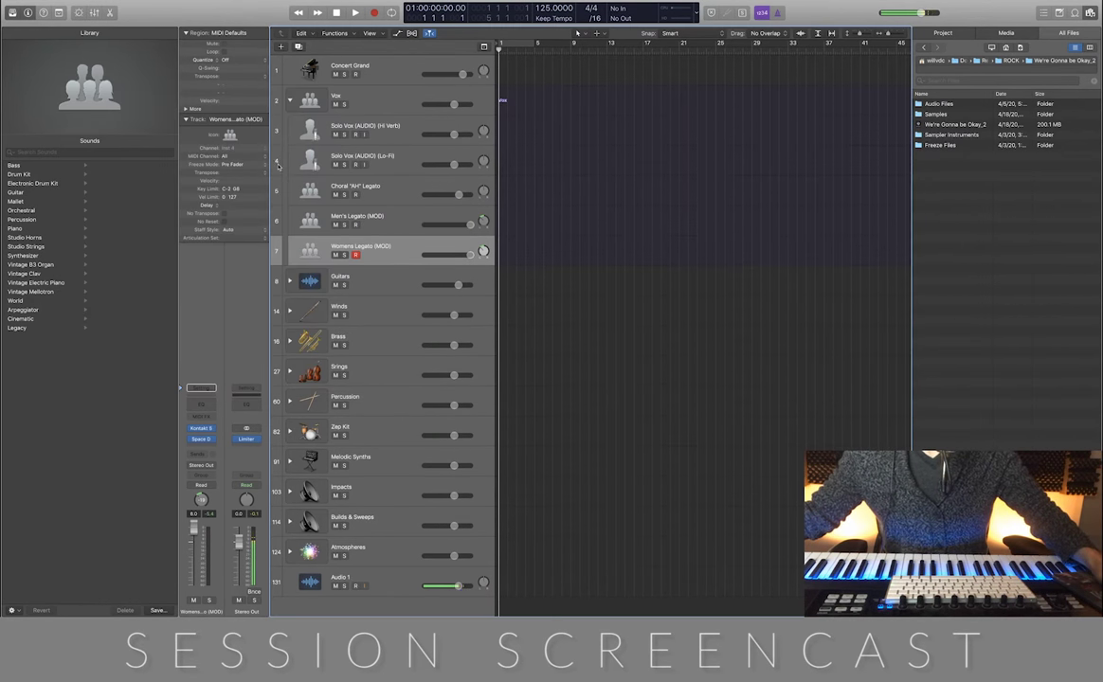
{"action": "left_click", "coordinate": [290, 100]}
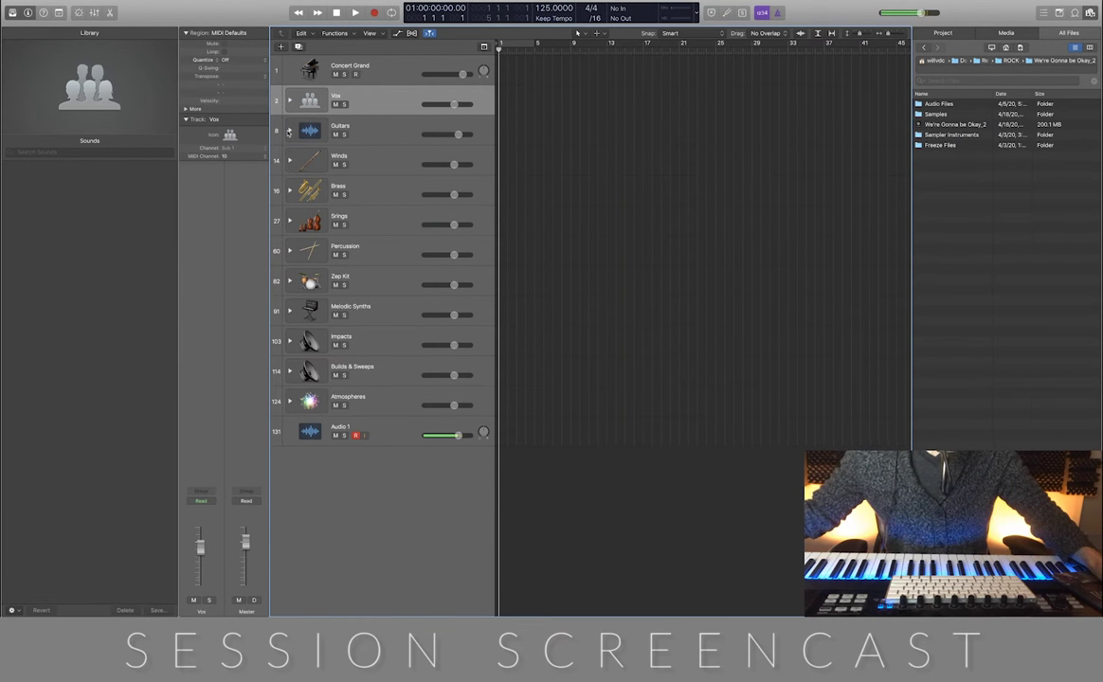
{"action": "left_click", "coordinate": [290, 132]}
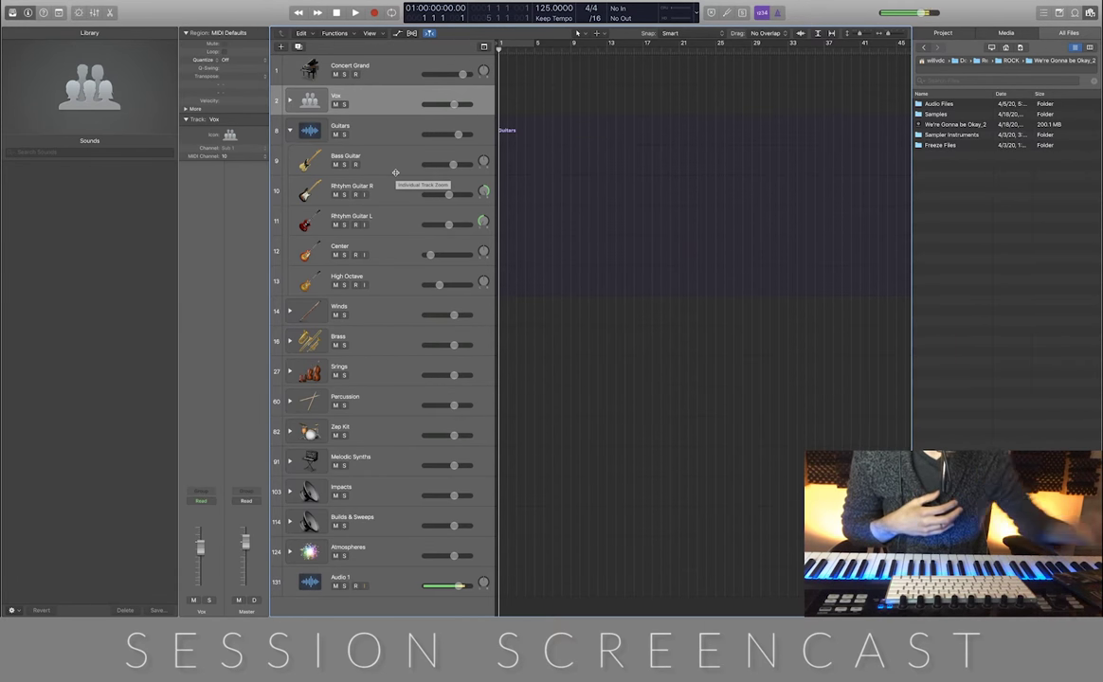
{"action": "left_click", "coordinate": [358, 181]}
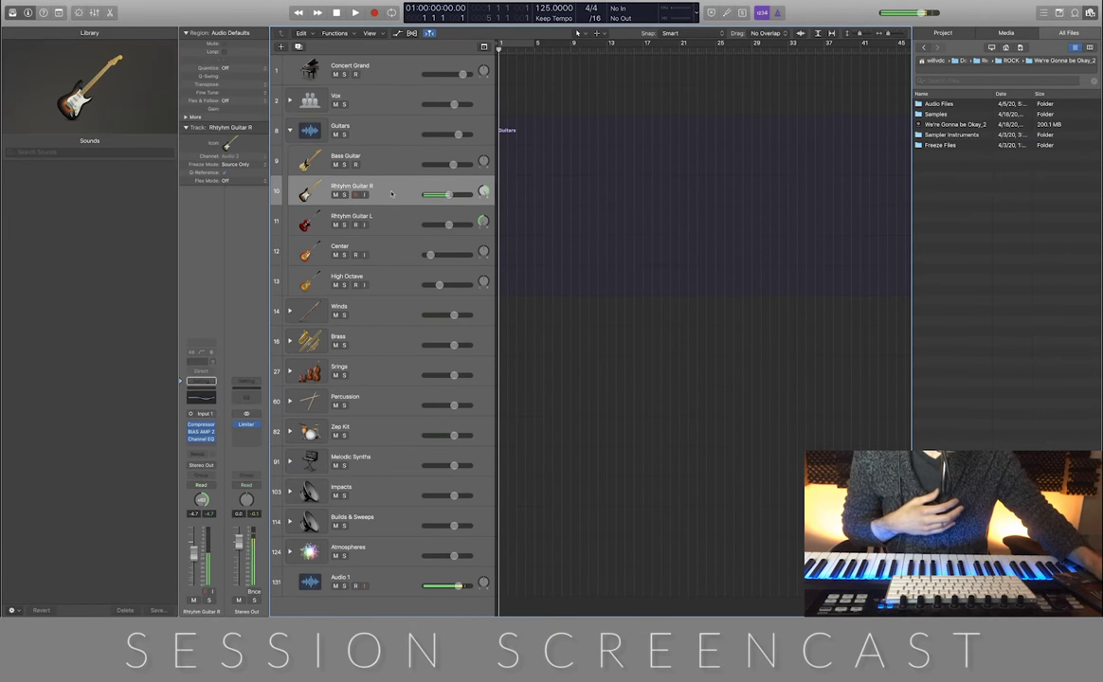
Open and arrange Rhythm Guitar R's Compressor, BIAS AMP 2 and Channel EQ windows.
{"action": "left_click", "coordinate": [201, 425]}
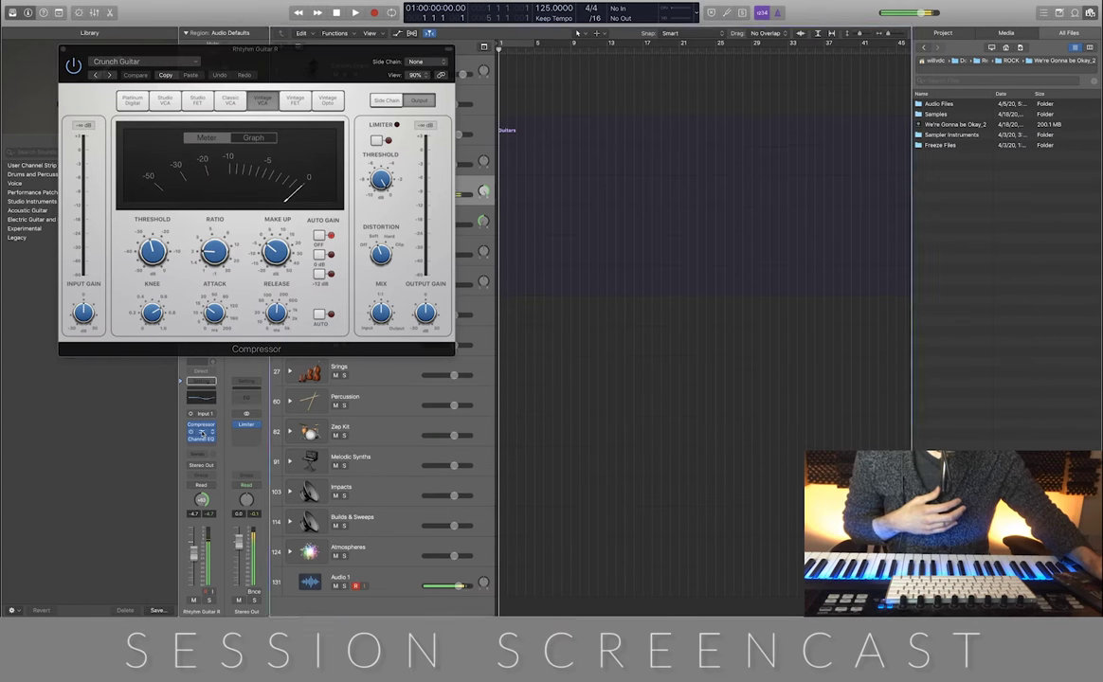
{"action": "left_click", "coordinate": [201, 432]}
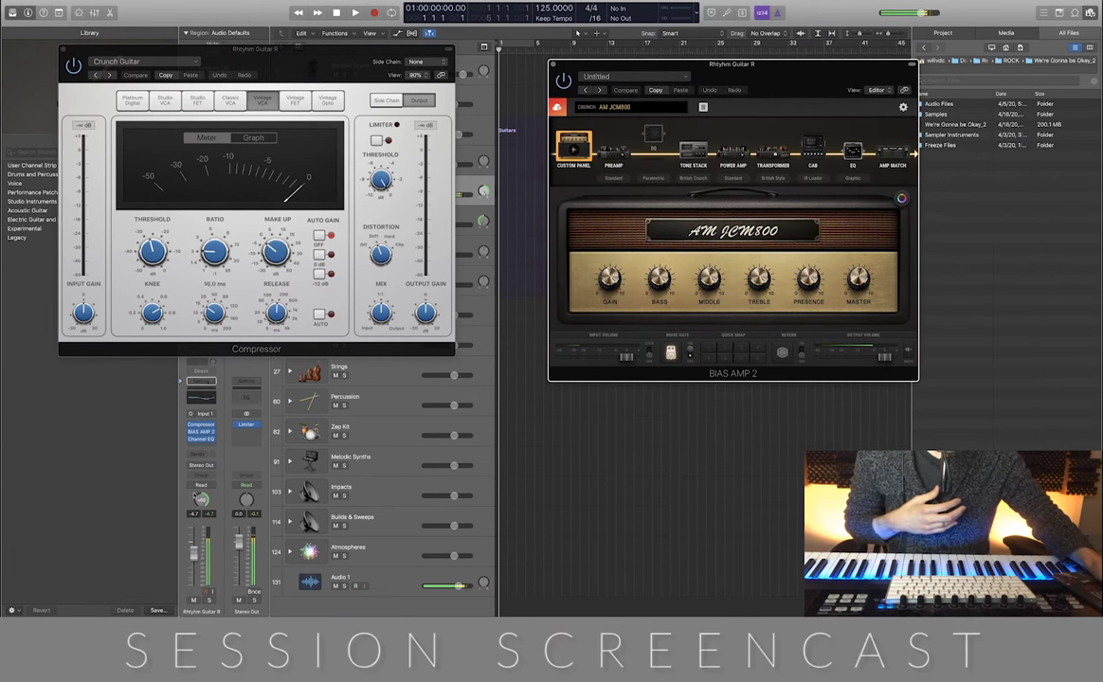
{"action": "left_click", "coordinate": [194, 436]}
{"action": "left_click", "coordinate": [201, 382]}
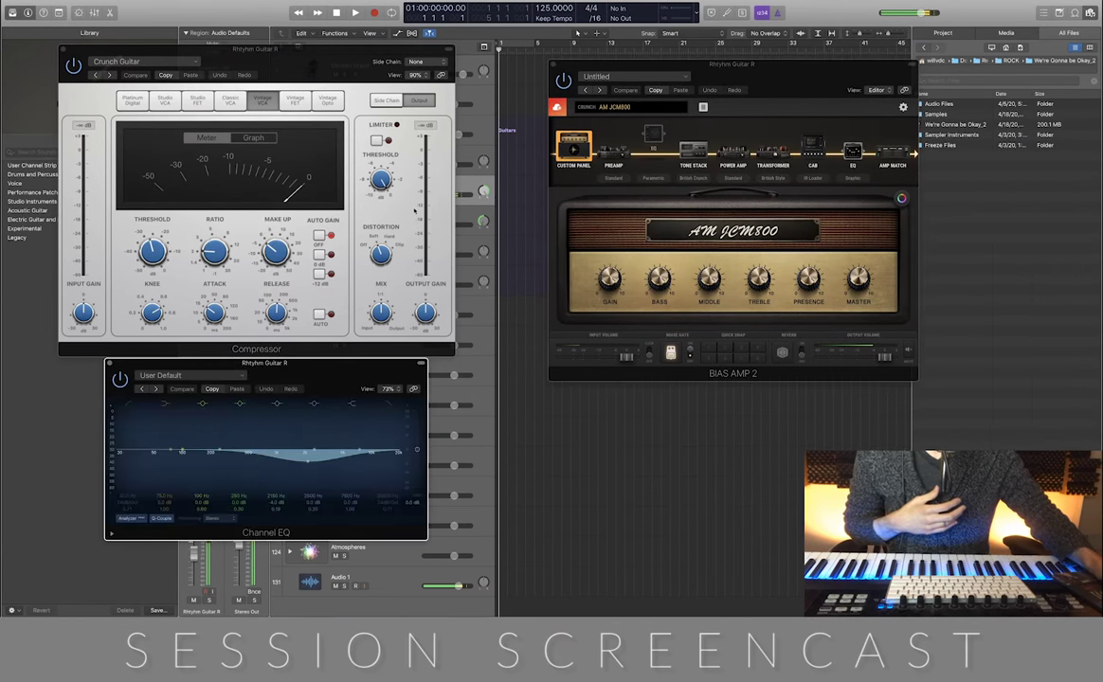
{"action": "left_click_drag", "start_coordinate": [341, 375], "coordinate": [363, 415]}
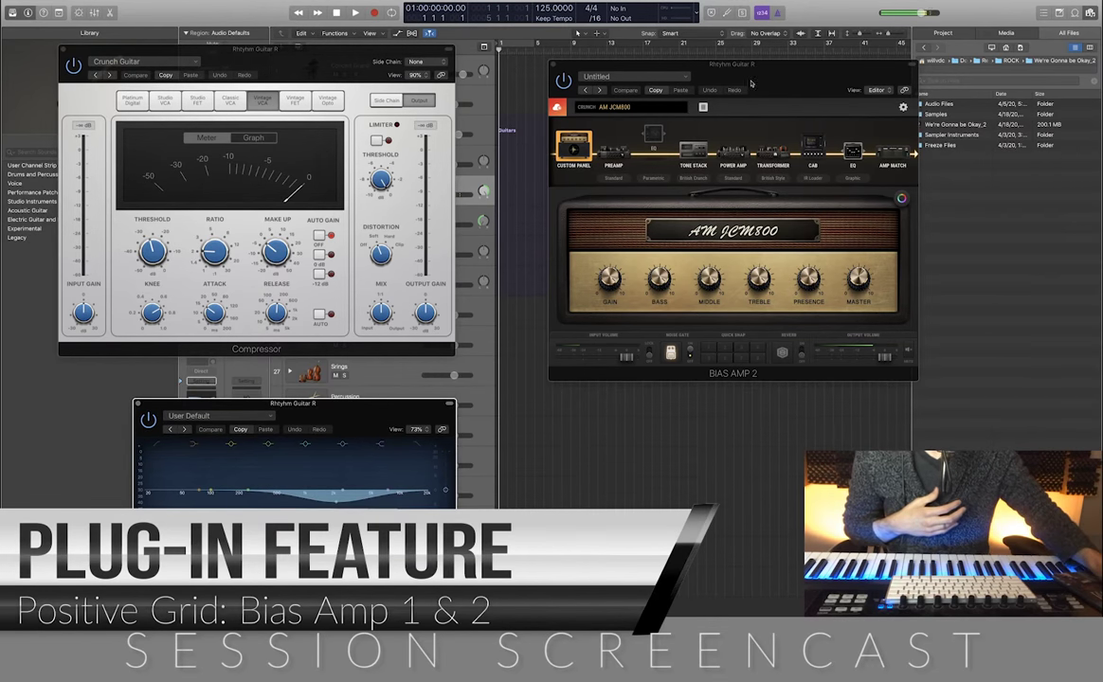
{"action": "left_click_drag", "start_coordinate": [755, 73], "coordinate": [766, 73]}
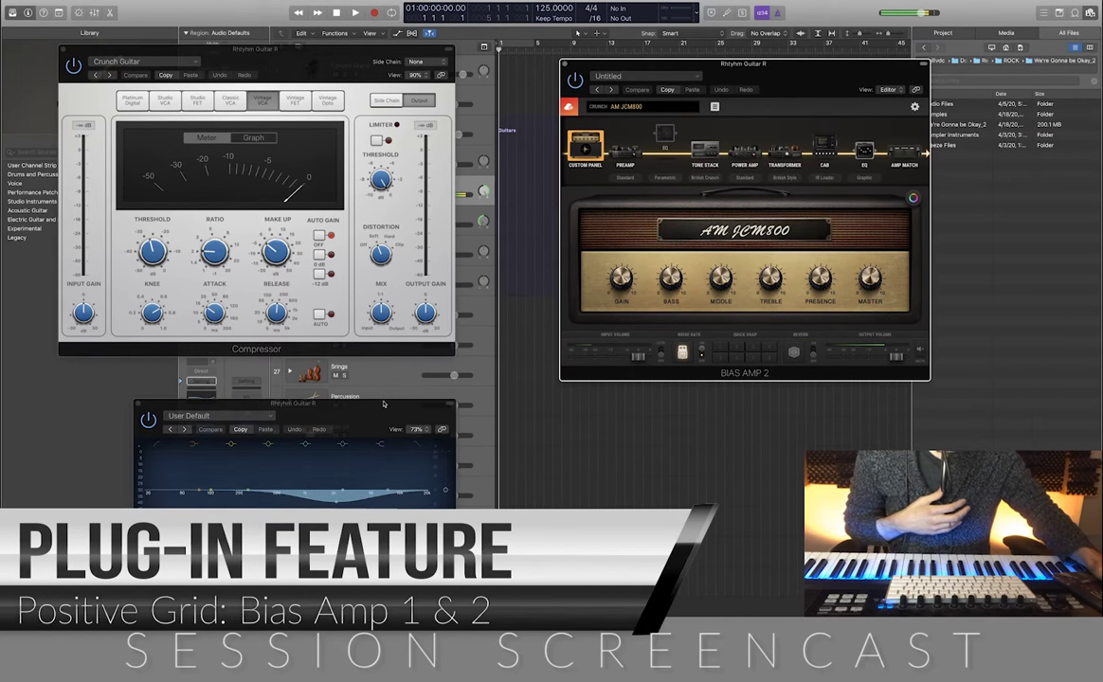
{"action": "left_click_drag", "start_coordinate": [382, 405], "coordinate": [352, 389]}
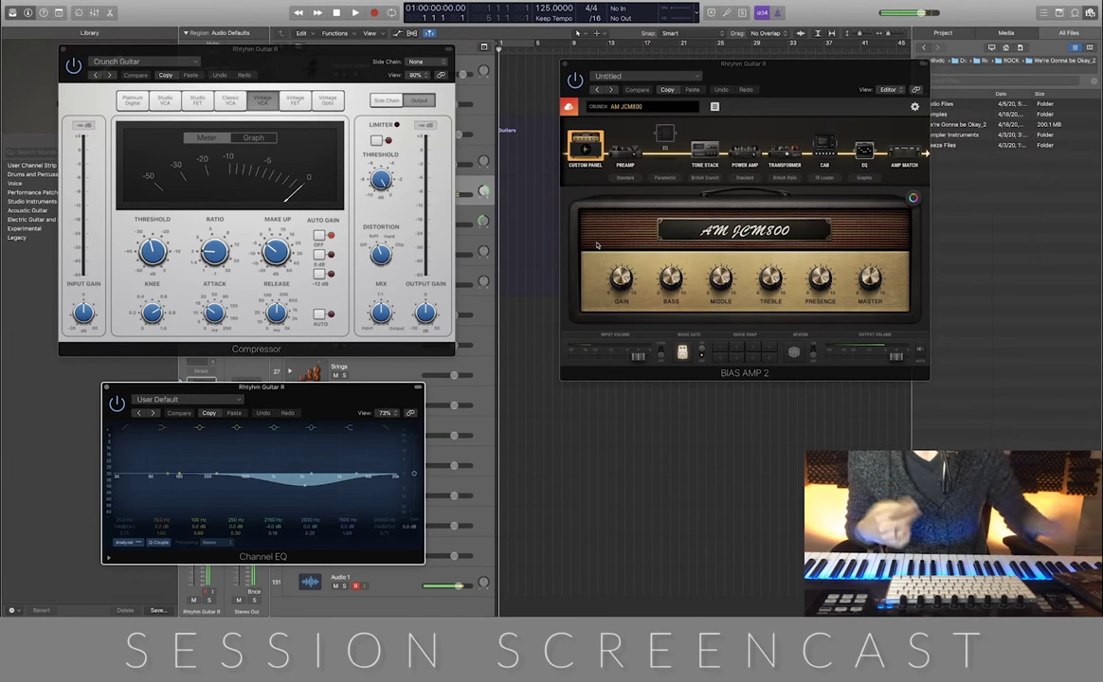
Close the BIAS AMP 2, Channel EQ and Compressor windows after auditioning.
{"action": "left_click", "coordinate": [563, 65]}
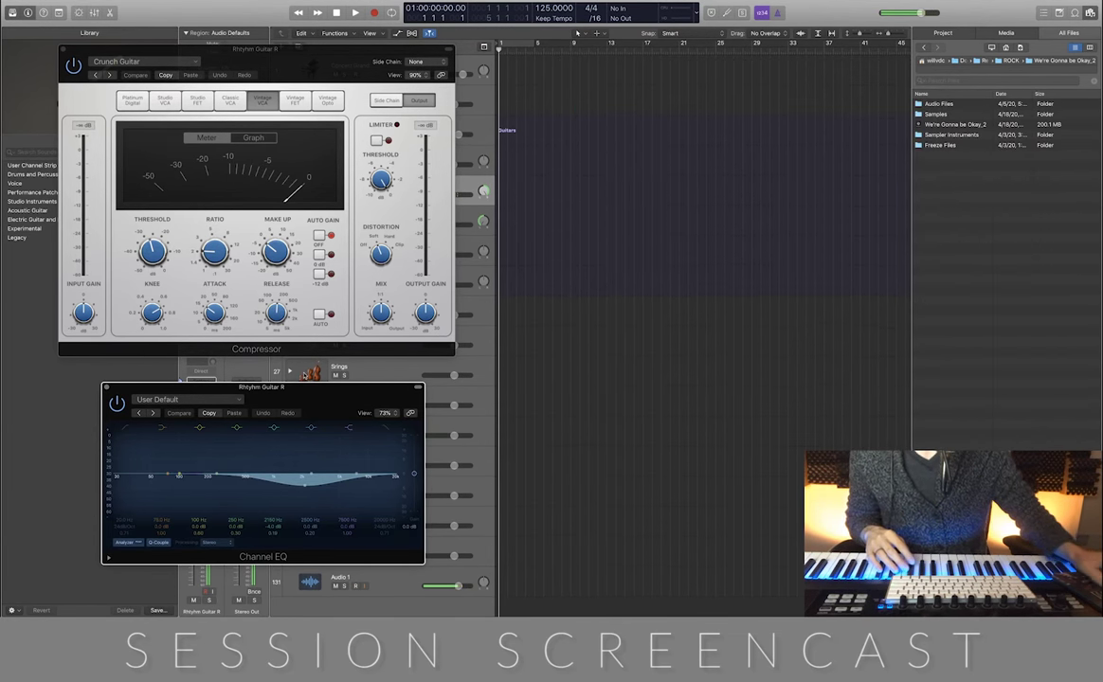
{"action": "left_click", "coordinate": [107, 387]}
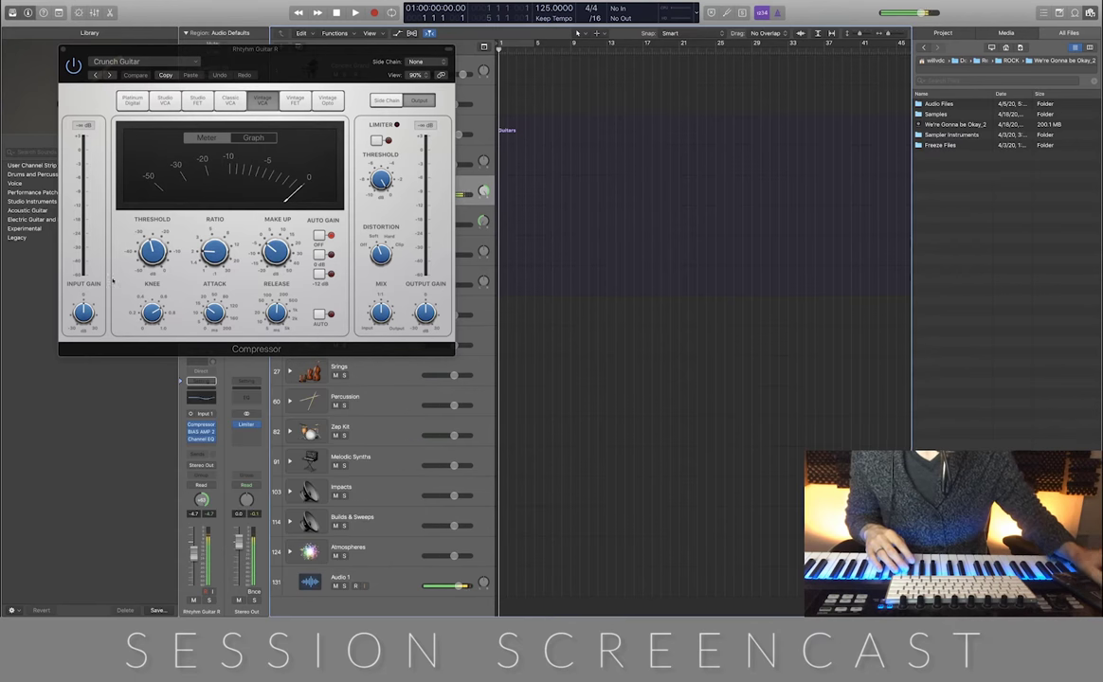
{"action": "left_click", "coordinate": [63, 49]}
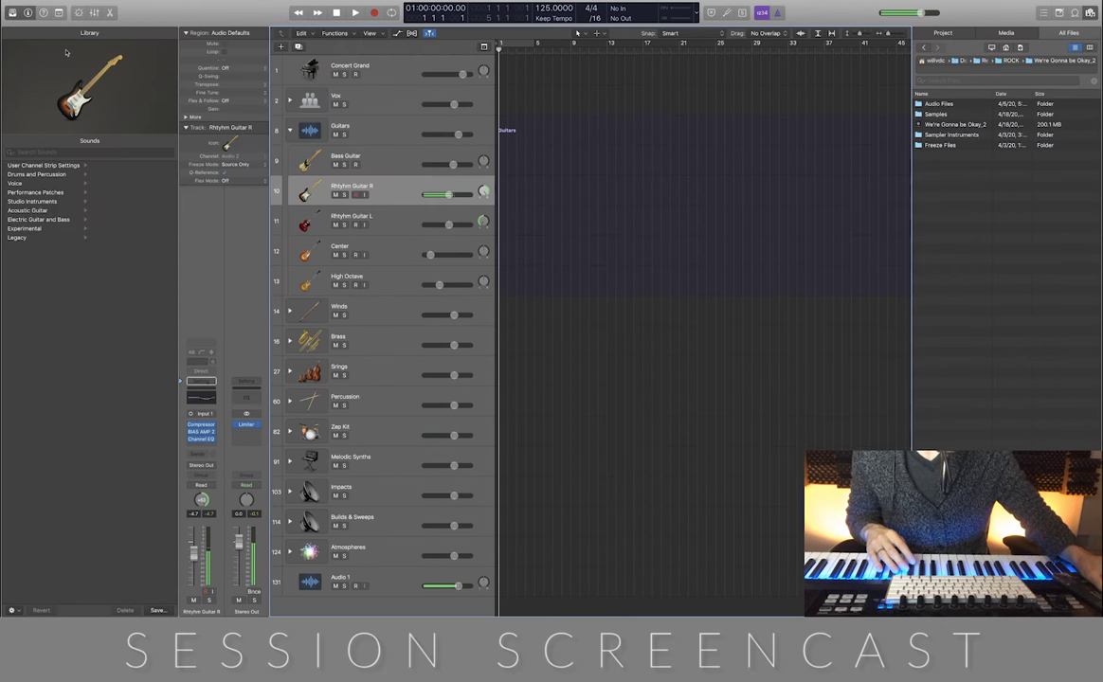
Select Bass Guitar and open its EXS24, Distortion, BIAS AMP 2 and Channel EQ plugin windows.
{"action": "left_click", "coordinate": [390, 156]}
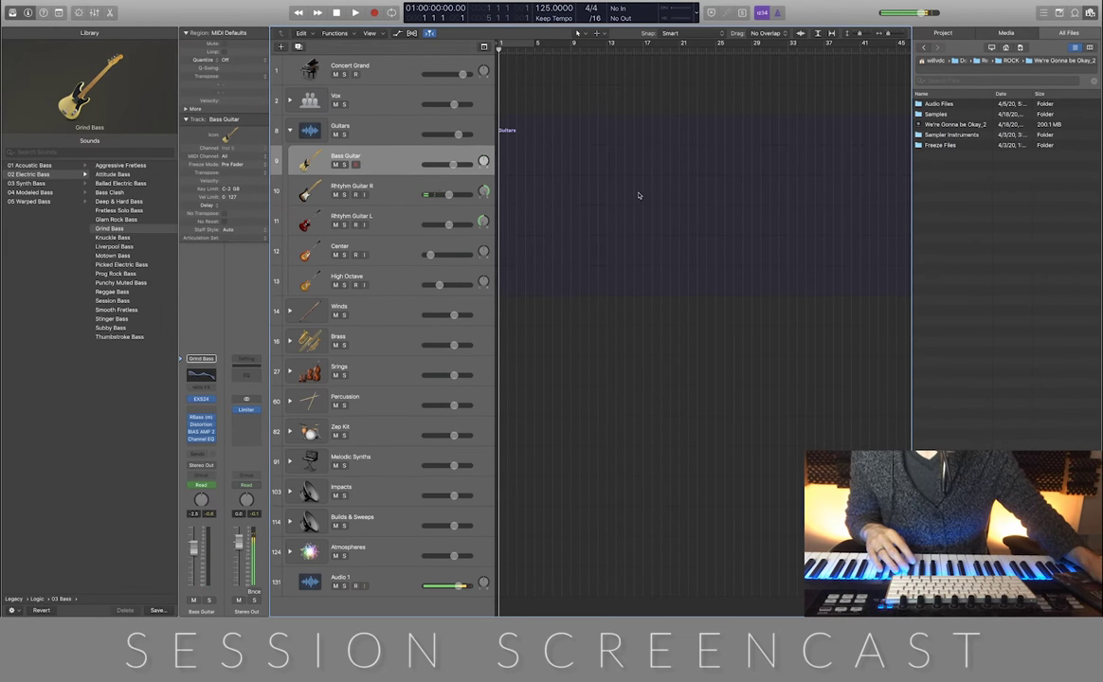
{"action": "left_click", "coordinate": [201, 400]}
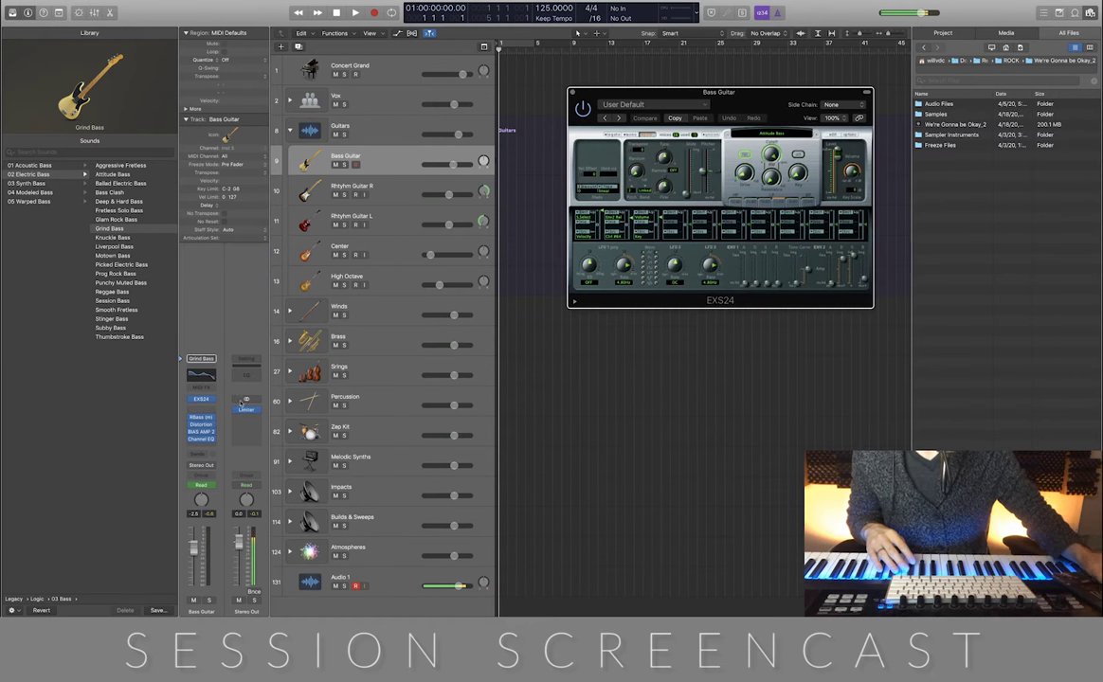
{"action": "left_click_drag", "start_coordinate": [664, 92], "coordinate": [785, 94]}
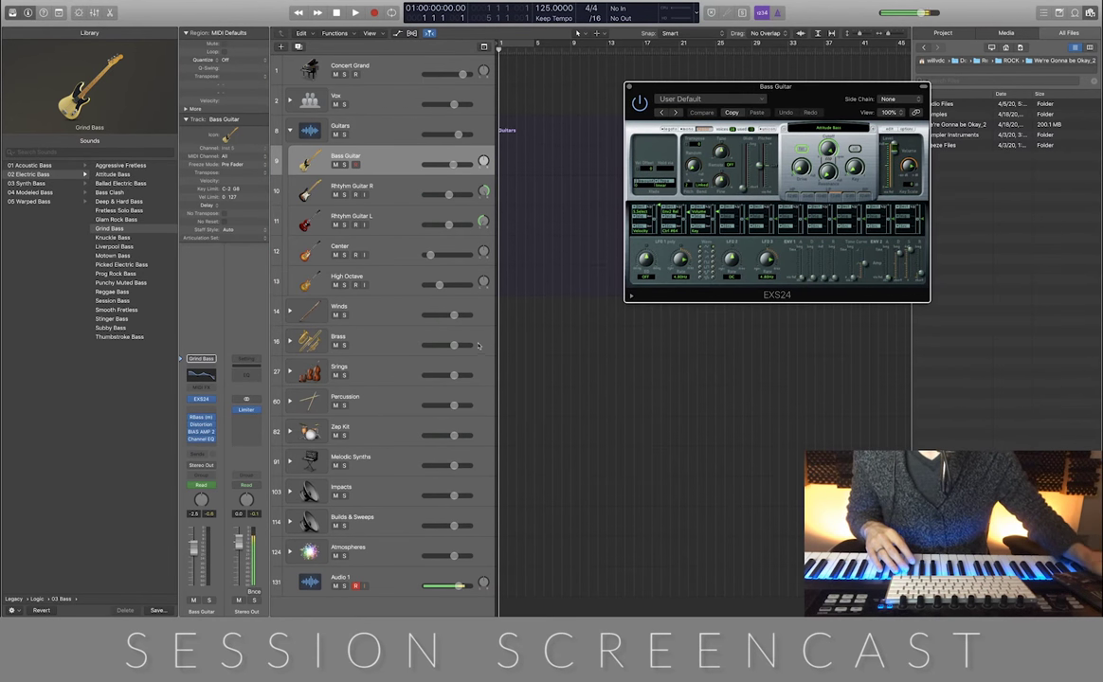
{"action": "left_click", "coordinate": [201, 419]}
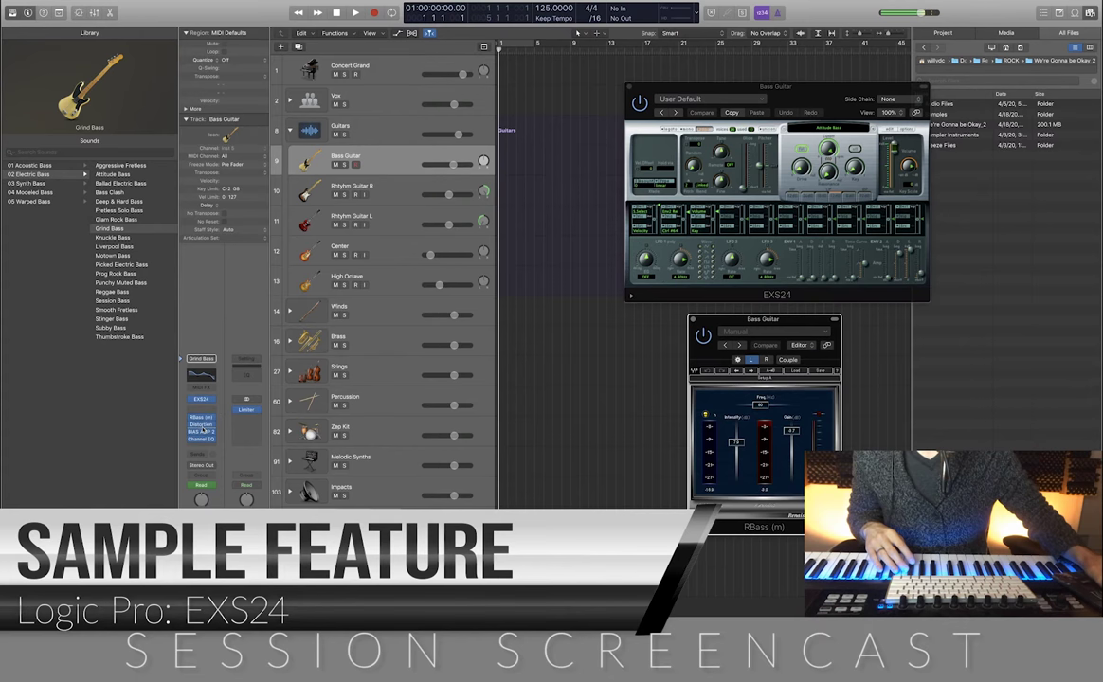
{"action": "left_click", "coordinate": [201, 420]}
{"action": "key", "text": "Escape"}
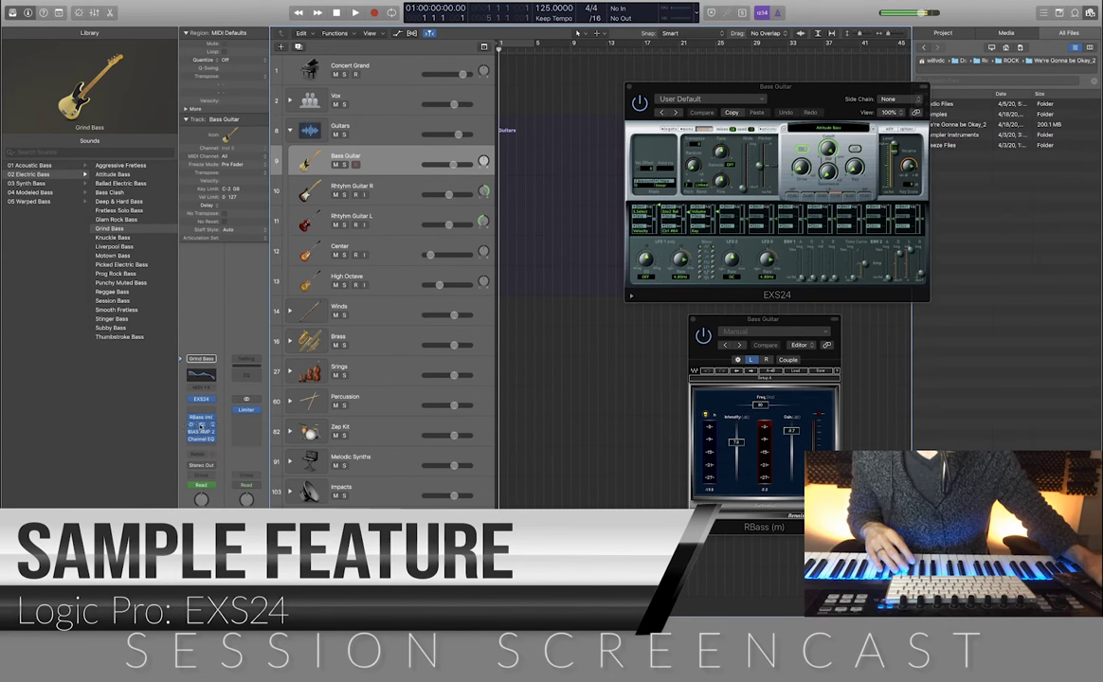
{"action": "left_click", "coordinate": [201, 426]}
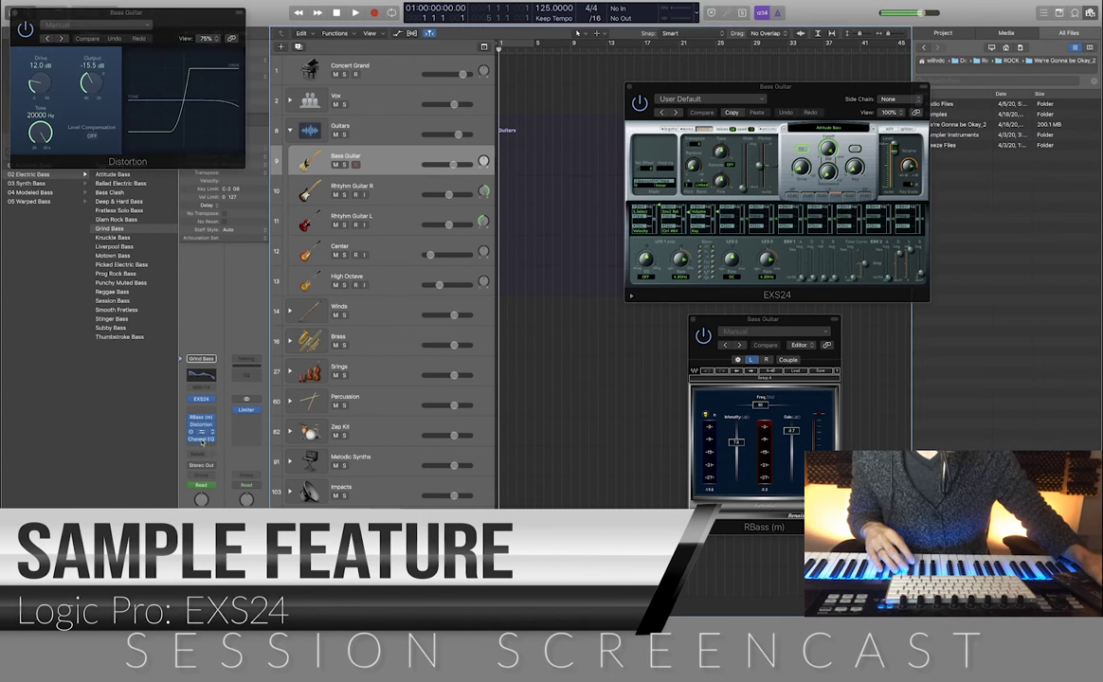
{"action": "left_click", "coordinate": [201, 432]}
{"action": "left_click", "coordinate": [201, 440]}
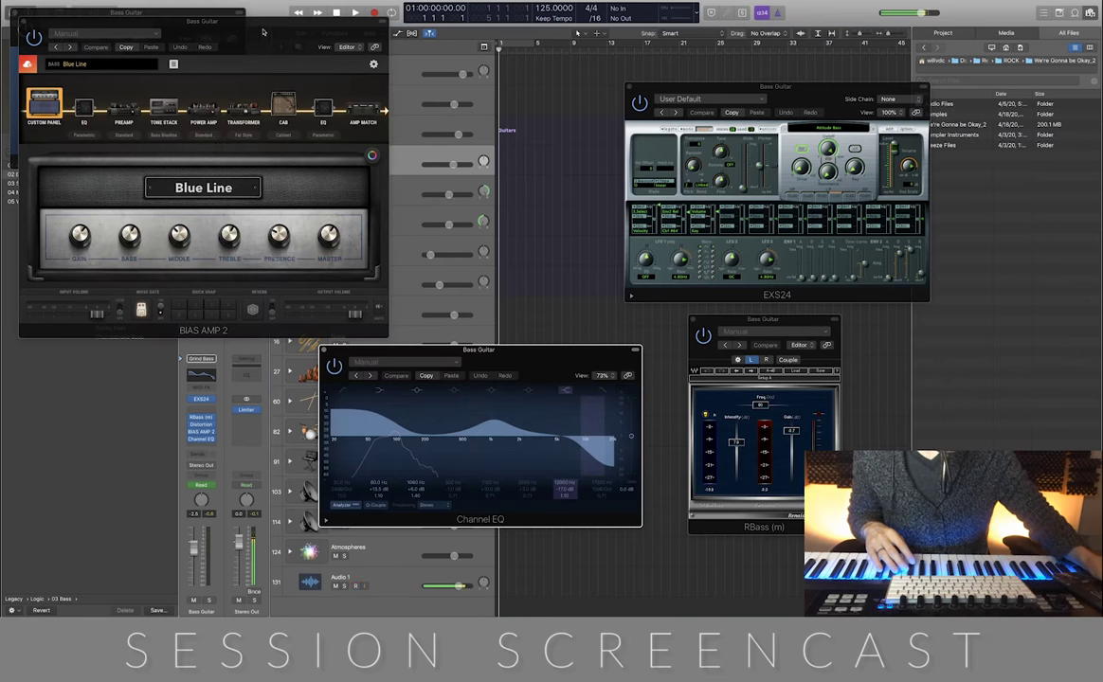
Arrange the BIAS AMP 2, Channel EQ and RBass windows so each is fully visible.
{"action": "left_click_drag", "start_coordinate": [263, 32], "coordinate": [231, 290]}
{"action": "left_click_drag", "start_coordinate": [517, 356], "coordinate": [554, 314]}
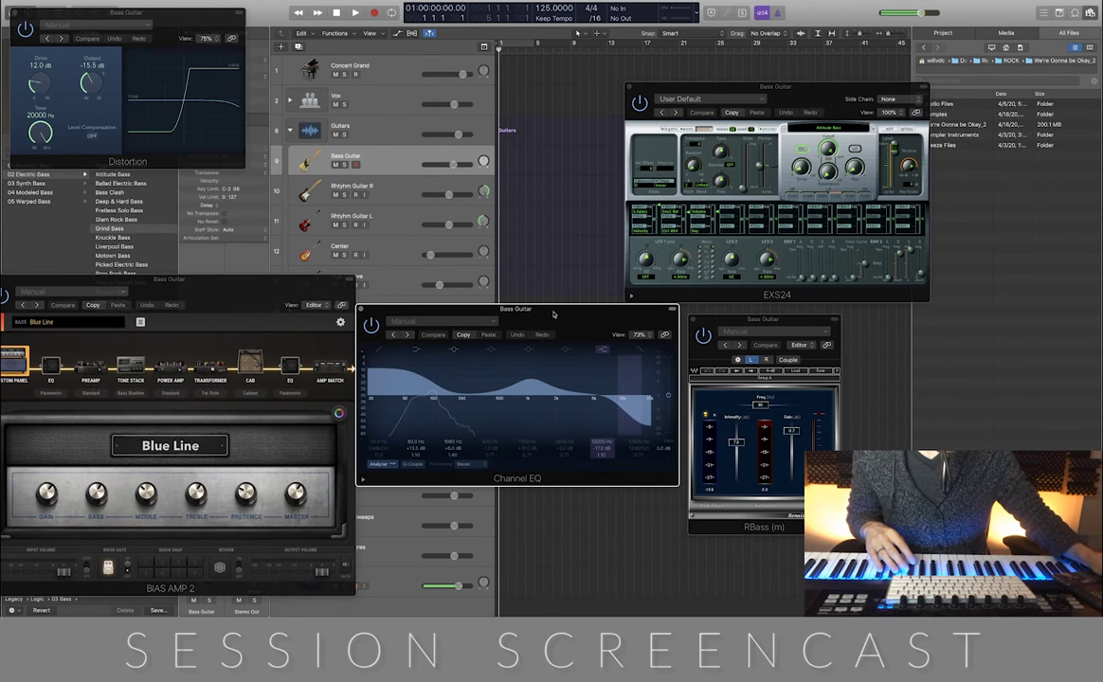
{"action": "left_click_drag", "start_coordinate": [743, 325], "coordinate": [772, 317]}
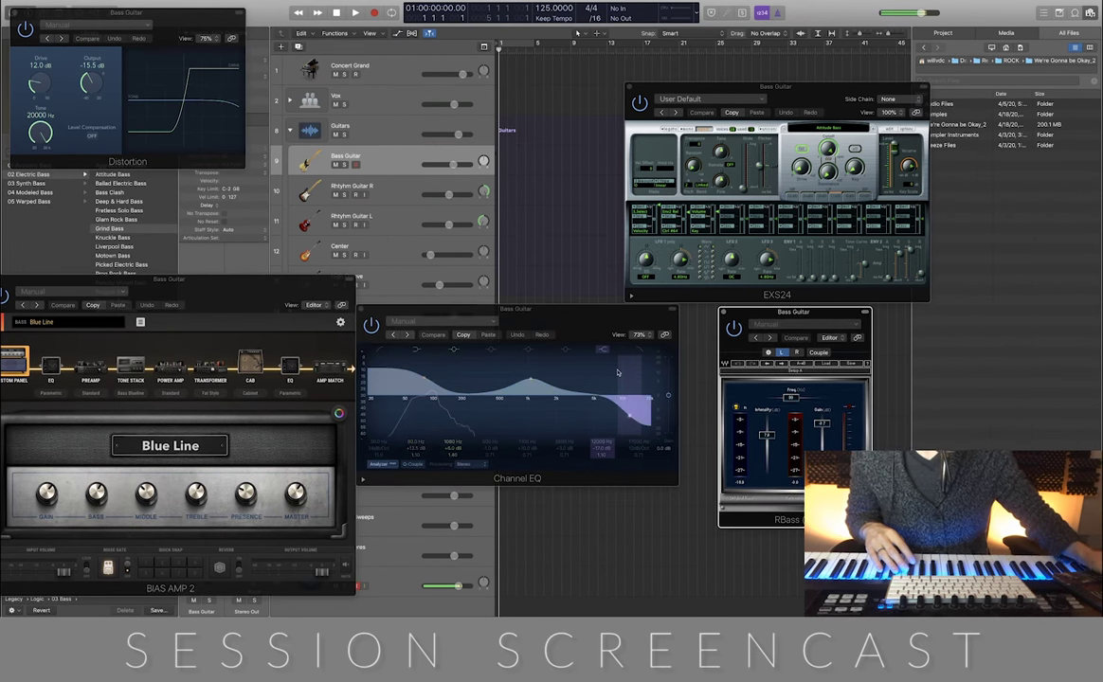
{"action": "left_click_drag", "start_coordinate": [198, 278], "coordinate": [214, 276]}
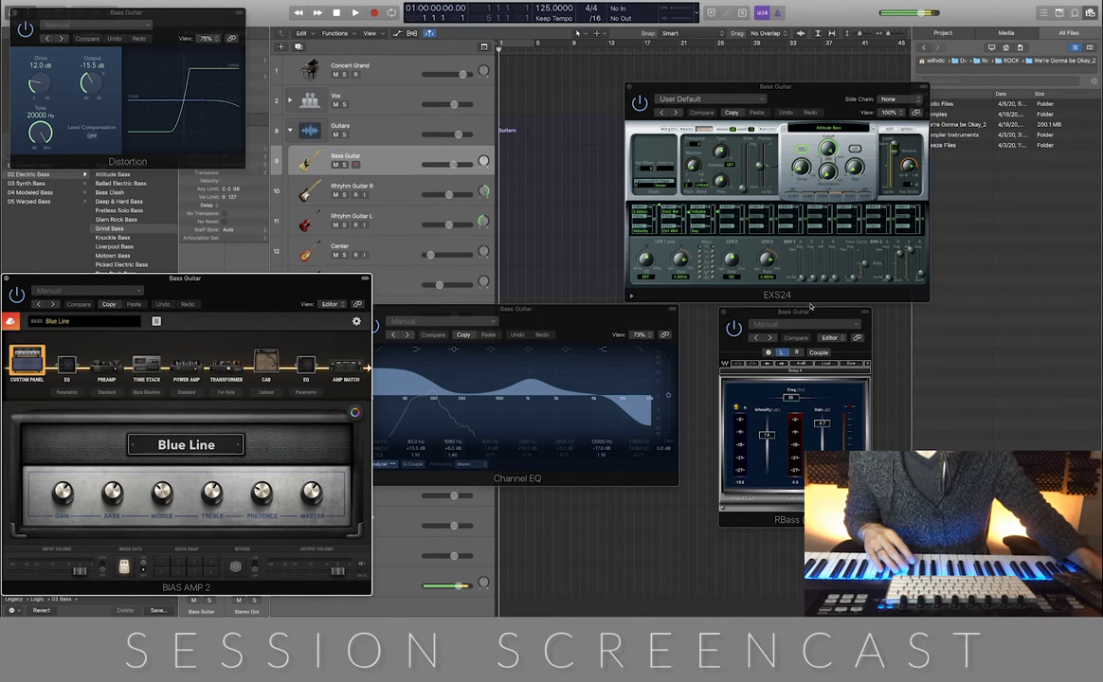
{"action": "left_click_drag", "start_coordinate": [817, 318], "coordinate": [795, 323]}
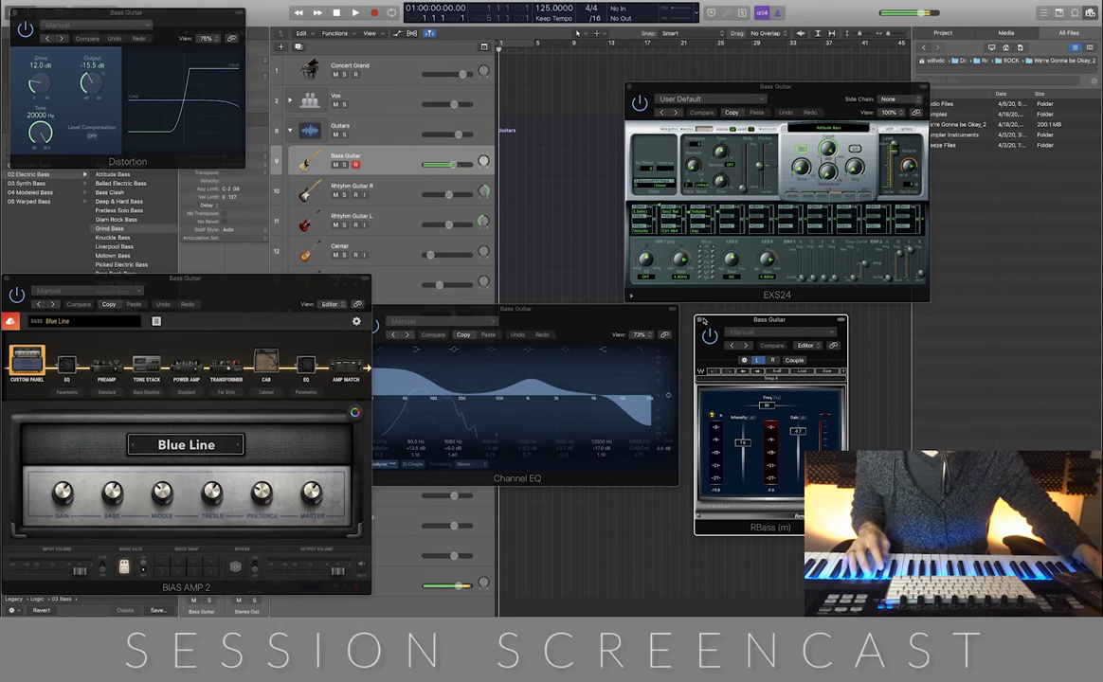
Close the RBass, BIAS AMP 2, Channel EQ, EXS24 and Distortion windows.
{"action": "left_click", "coordinate": [700, 321]}
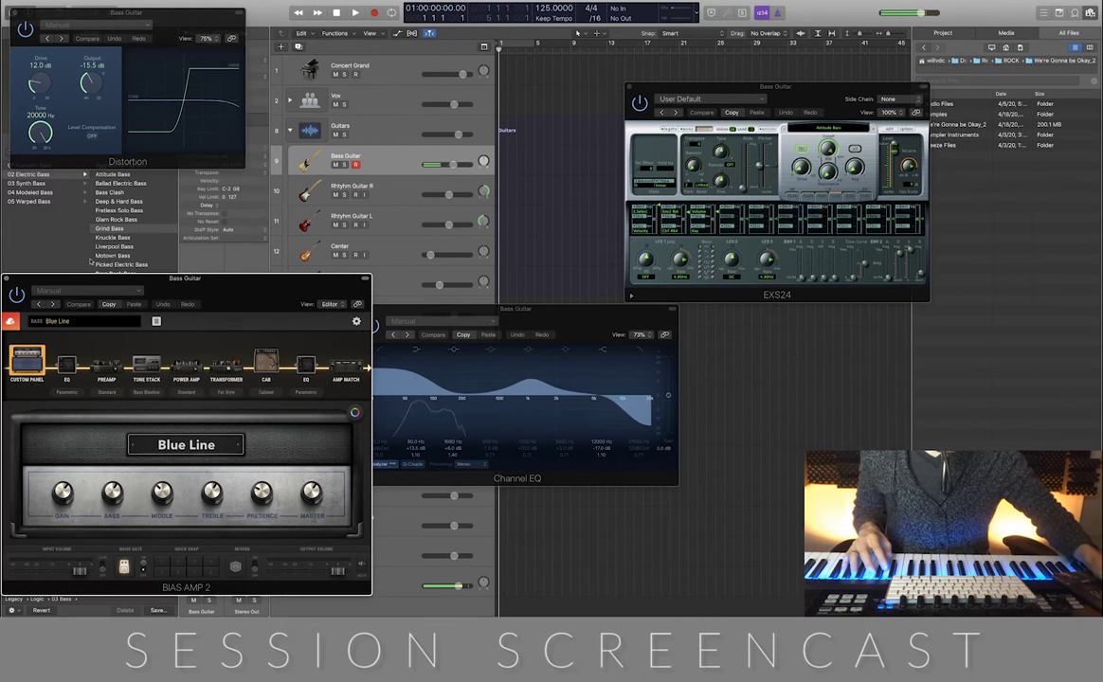
{"action": "left_click", "coordinate": [8, 278]}
{"action": "left_click_drag", "start_coordinate": [573, 333], "coordinate": [275, 269]}
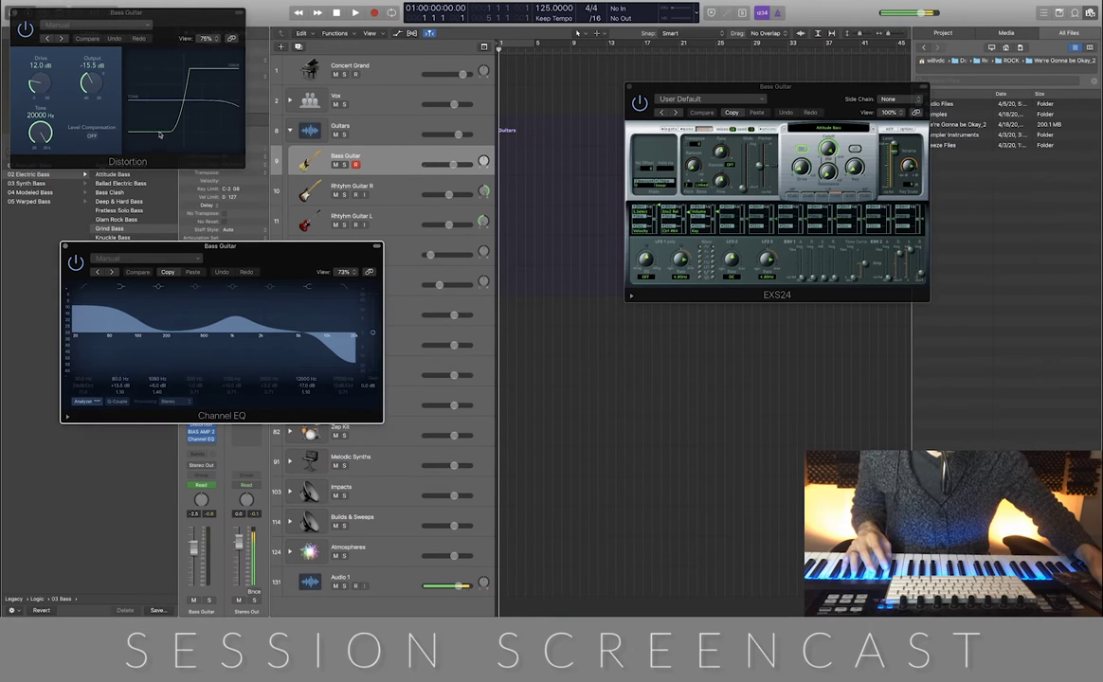
{"action": "left_click", "coordinate": [64, 248]}
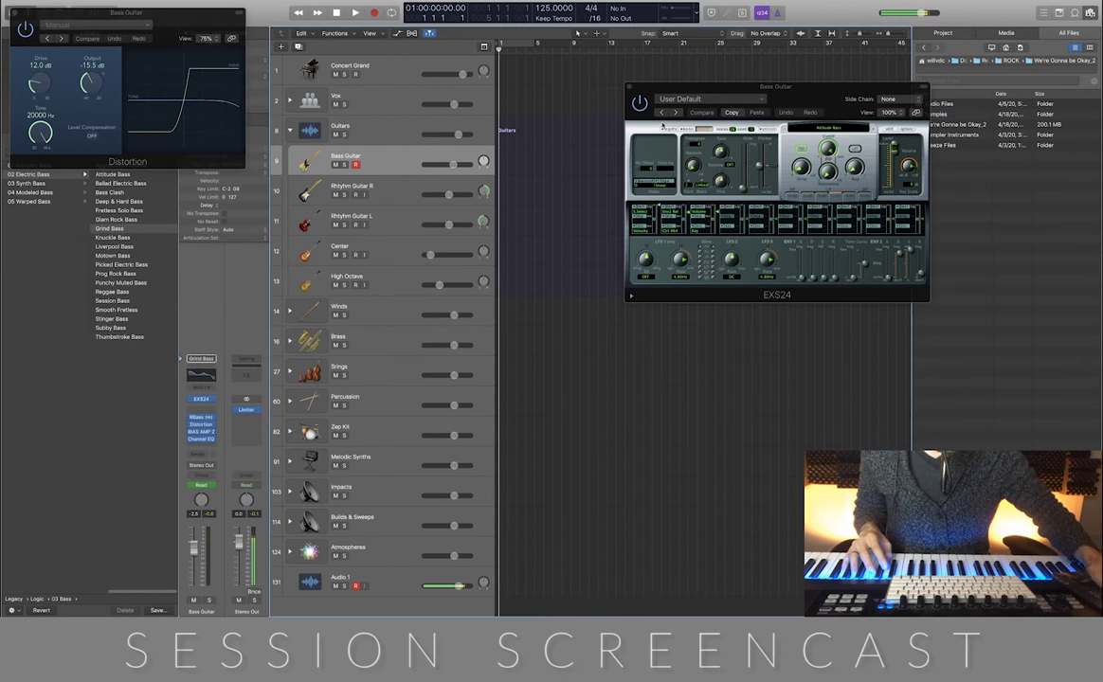
{"action": "left_click", "coordinate": [630, 87]}
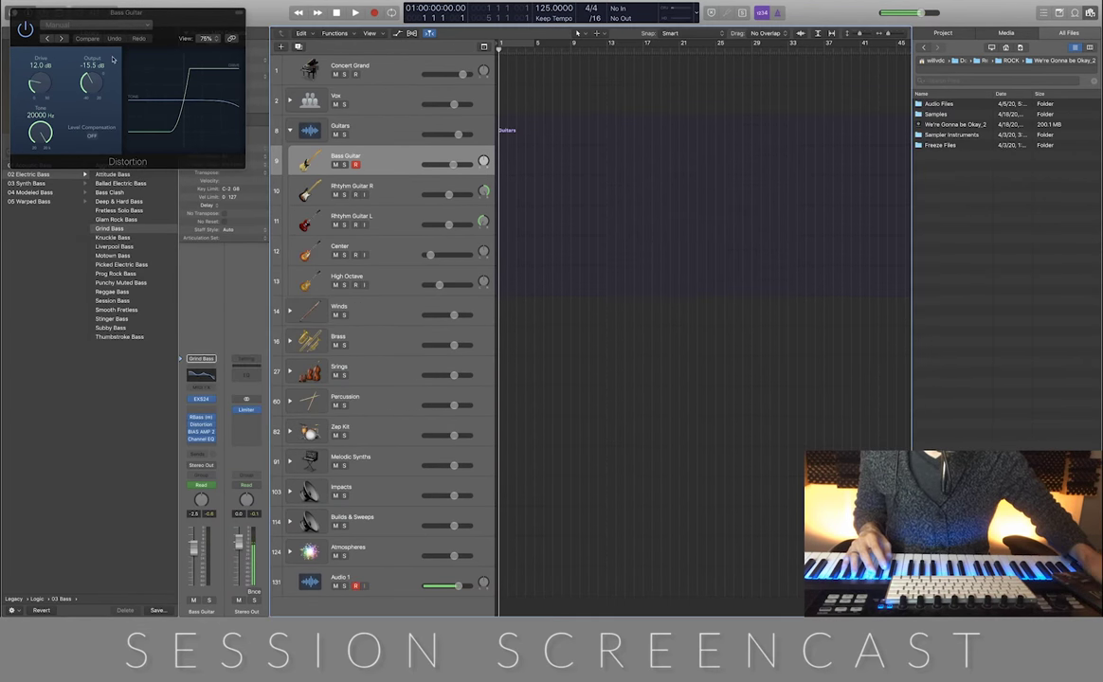
{"action": "left_click", "coordinate": [16, 13]}
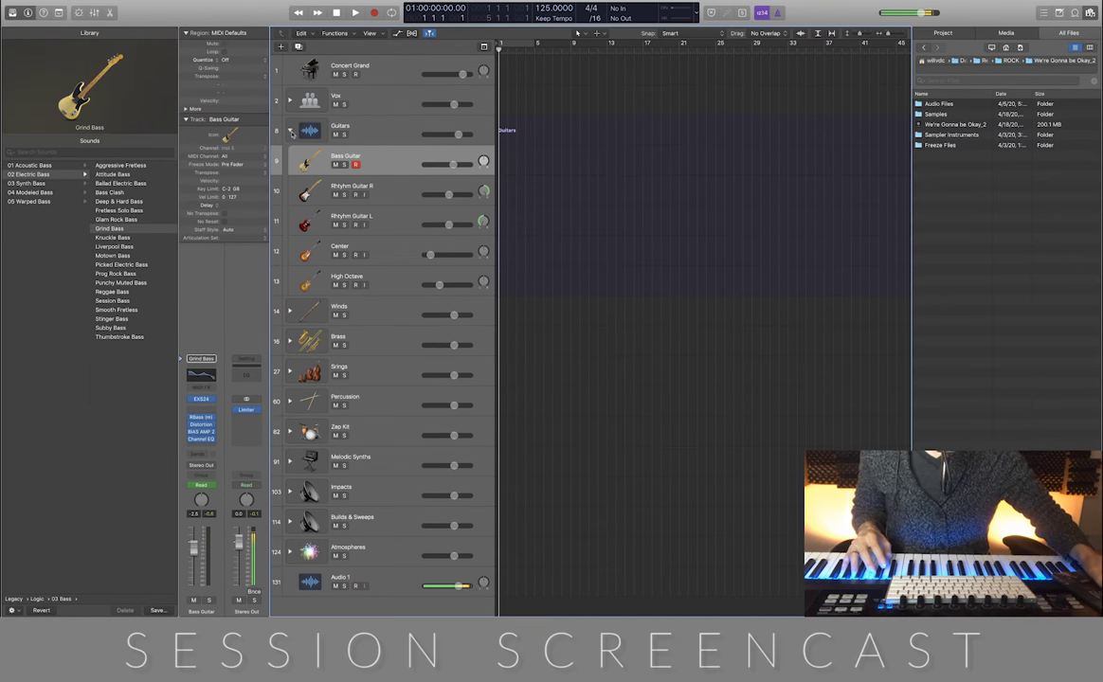
Fold the Guitars stack, unfold Winds, and select the Tin Whistle track.
{"action": "left_click", "coordinate": [291, 131]}
{"action": "left_click", "coordinate": [290, 161]}
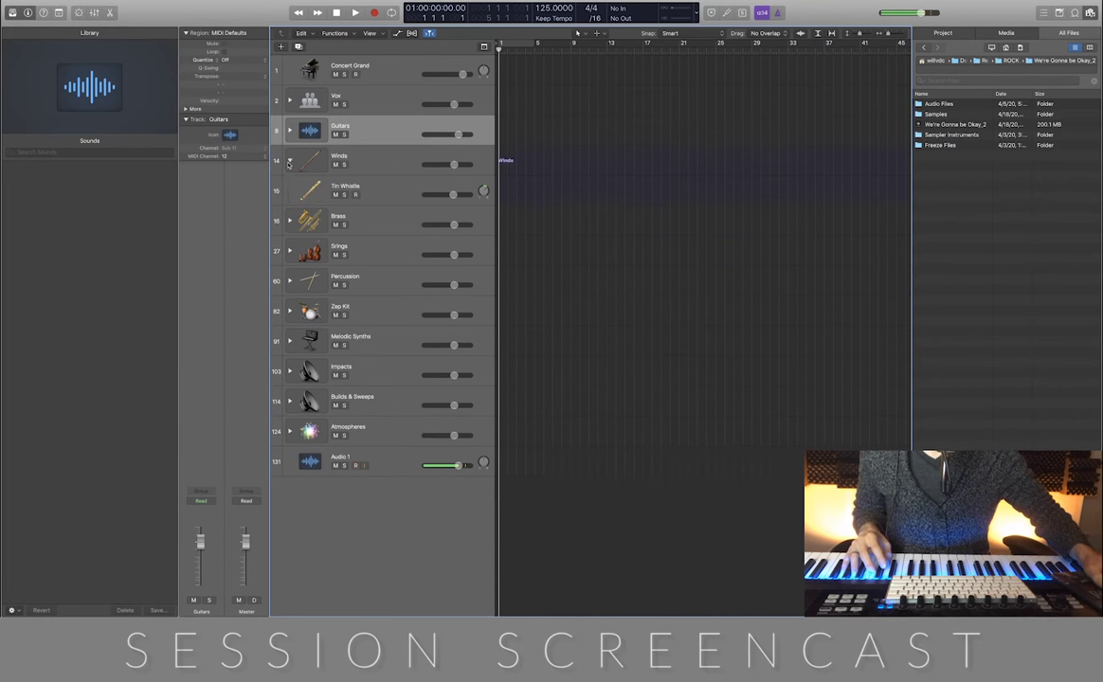
{"action": "left_click", "coordinate": [392, 199]}
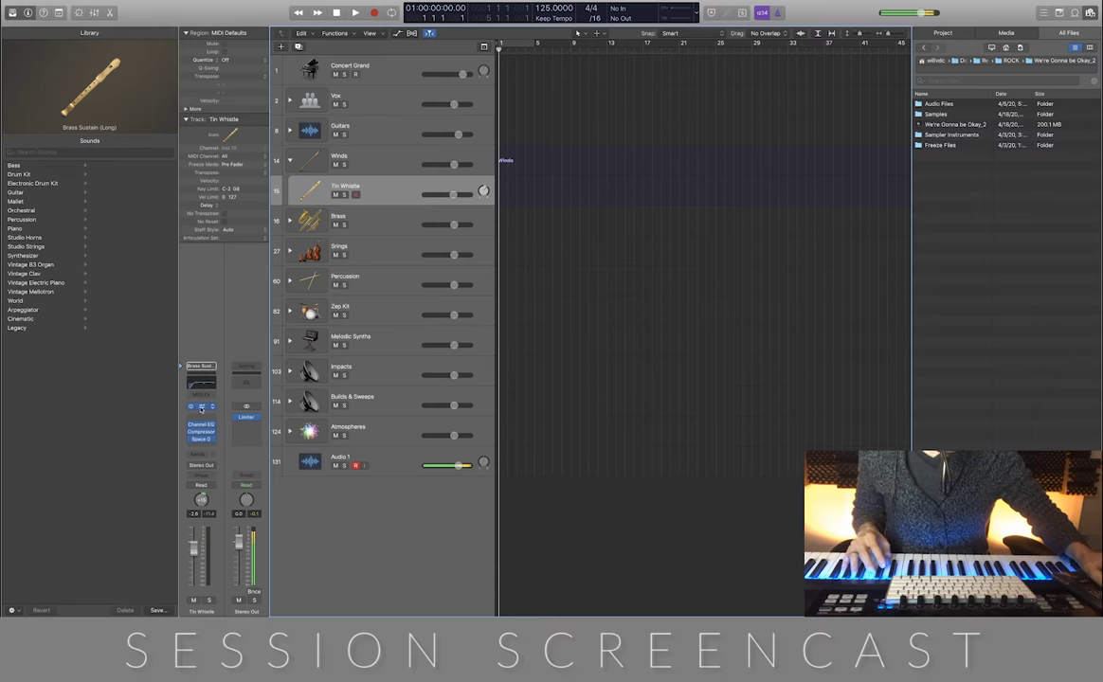
Open Tin Whistle's Kontakt and Channel EQ windows, placing Kontakt at the top right.
{"action": "left_click", "coordinate": [201, 407]}
{"action": "left_click_drag", "start_coordinate": [683, 57], "coordinate": [772, 53]}
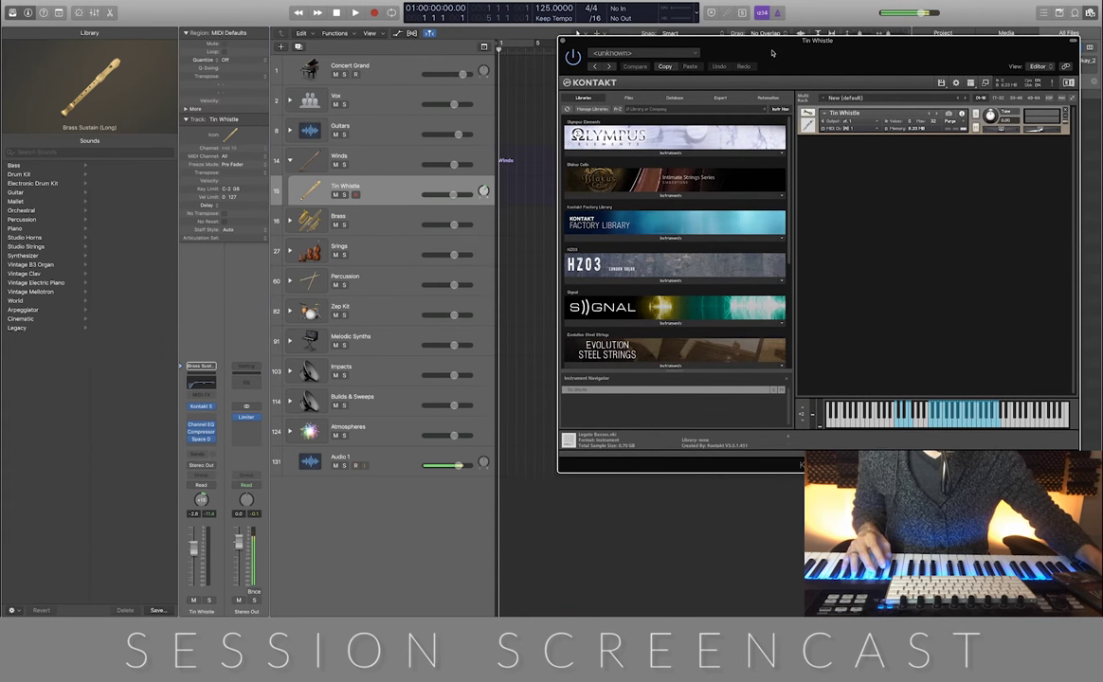
{"action": "left_click", "coordinate": [201, 427]}
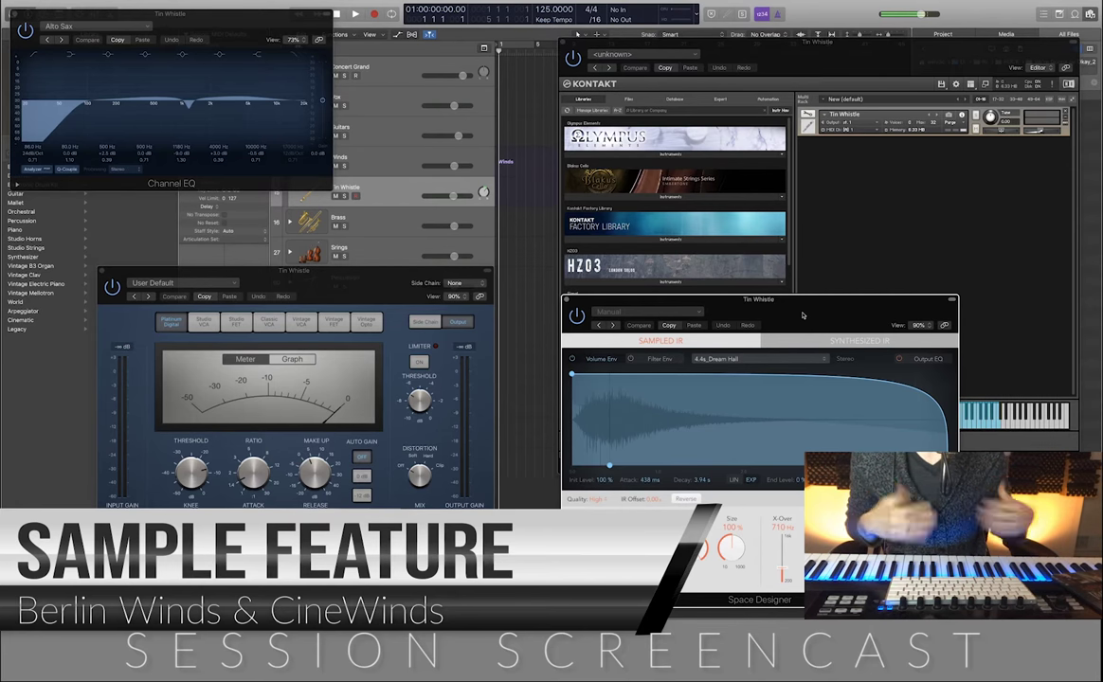
{"action": "left_click", "coordinate": [884, 222]}
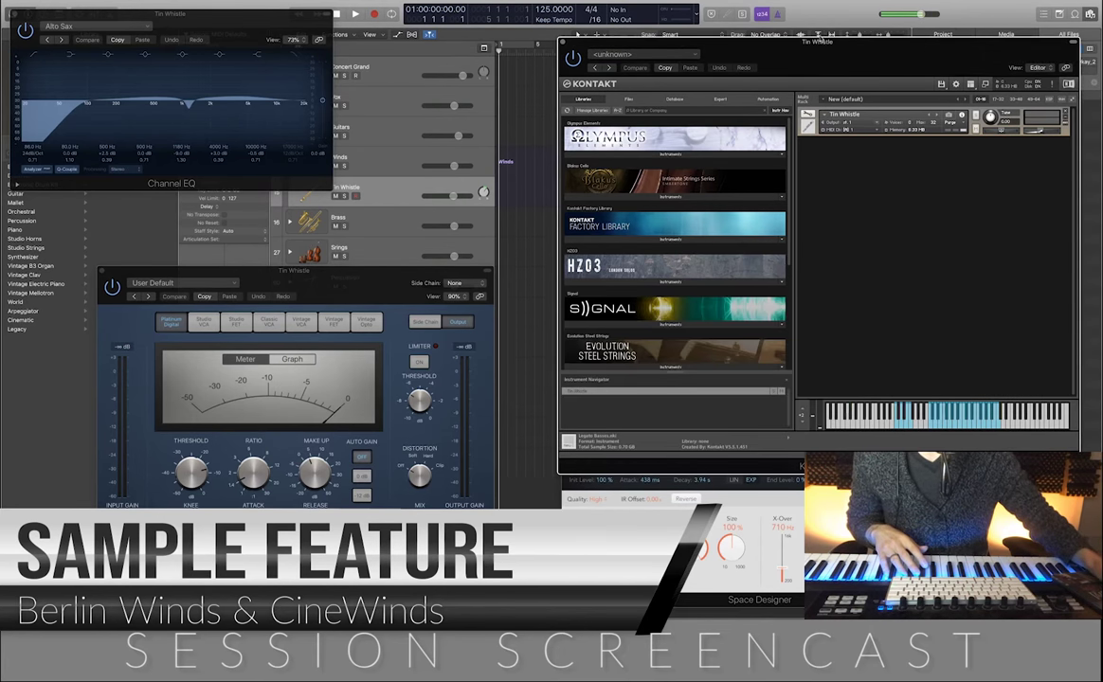
{"action": "left_click_drag", "start_coordinate": [821, 47], "coordinate": [862, 27]}
Reposition the compressor and Channel EQ windows, then close both after auditioning.
{"action": "mouse_move", "coordinate": [331, 272]}
{"action": "left_mouse_down"}
{"action": "mouse_move", "coordinate": [294, 258]}
{"action": "mouse_move", "coordinate": [320, 259]}
{"action": "left_mouse_up"}
{"action": "left_click_drag", "start_coordinate": [255, 23], "coordinate": [373, 84]}
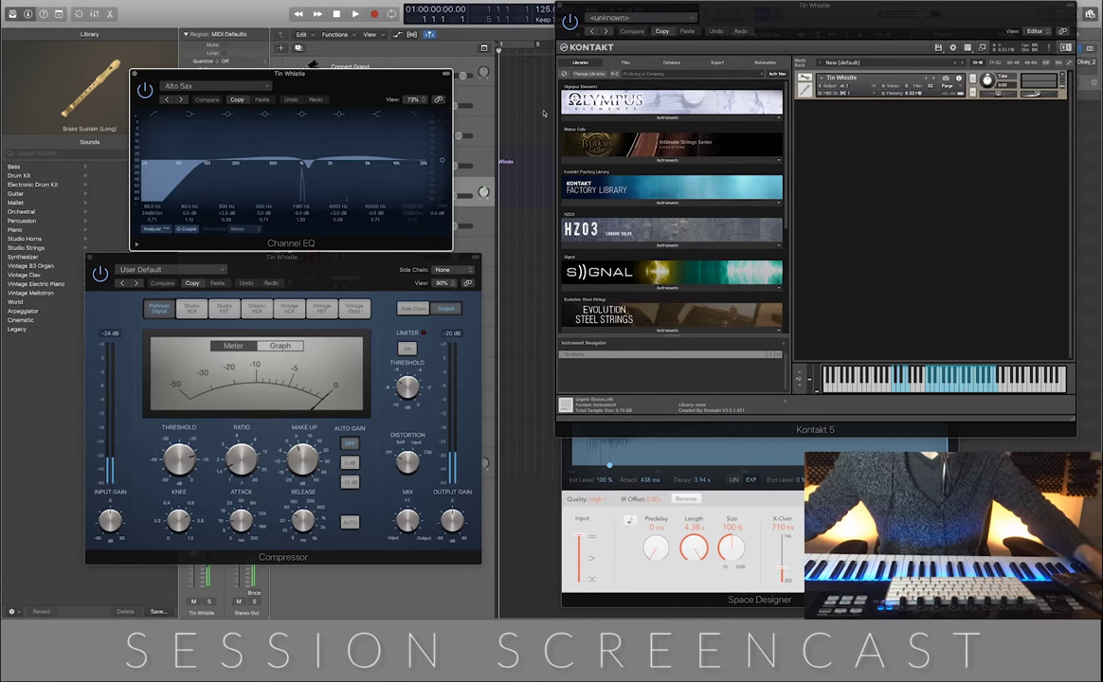
{"action": "left_click", "coordinate": [91, 258]}
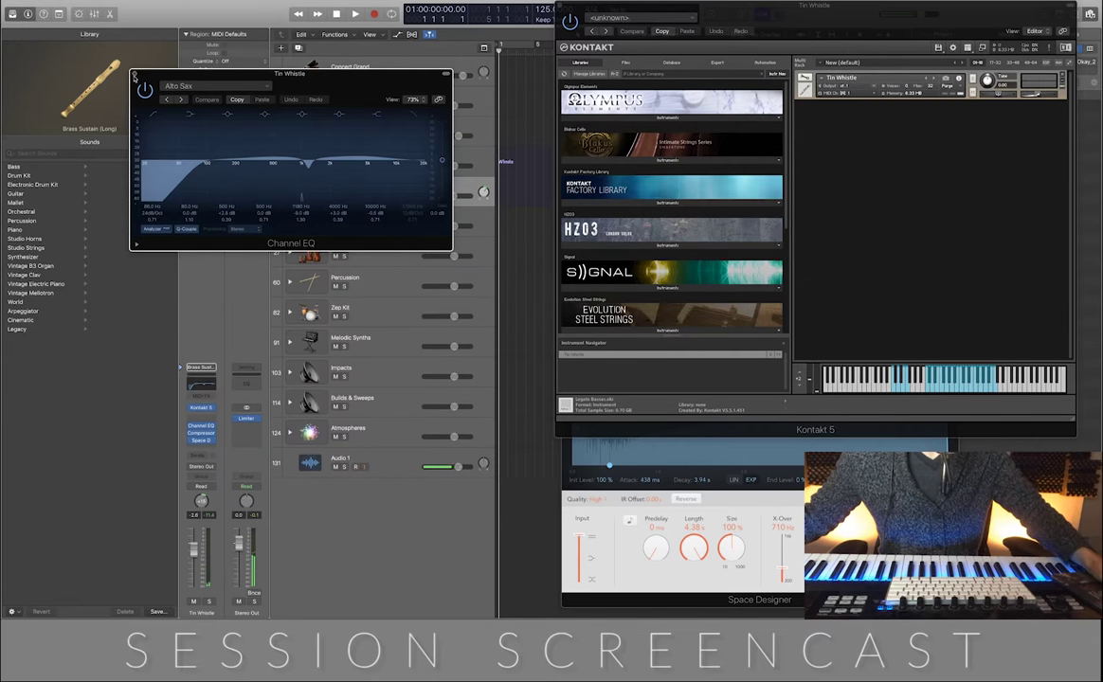
{"action": "left_click", "coordinate": [134, 74]}
Close Tin Whistle's Kontakt and Space Designer windows, fold Winds and unfold the Brass stack.
{"action": "left_click", "coordinate": [559, 8]}
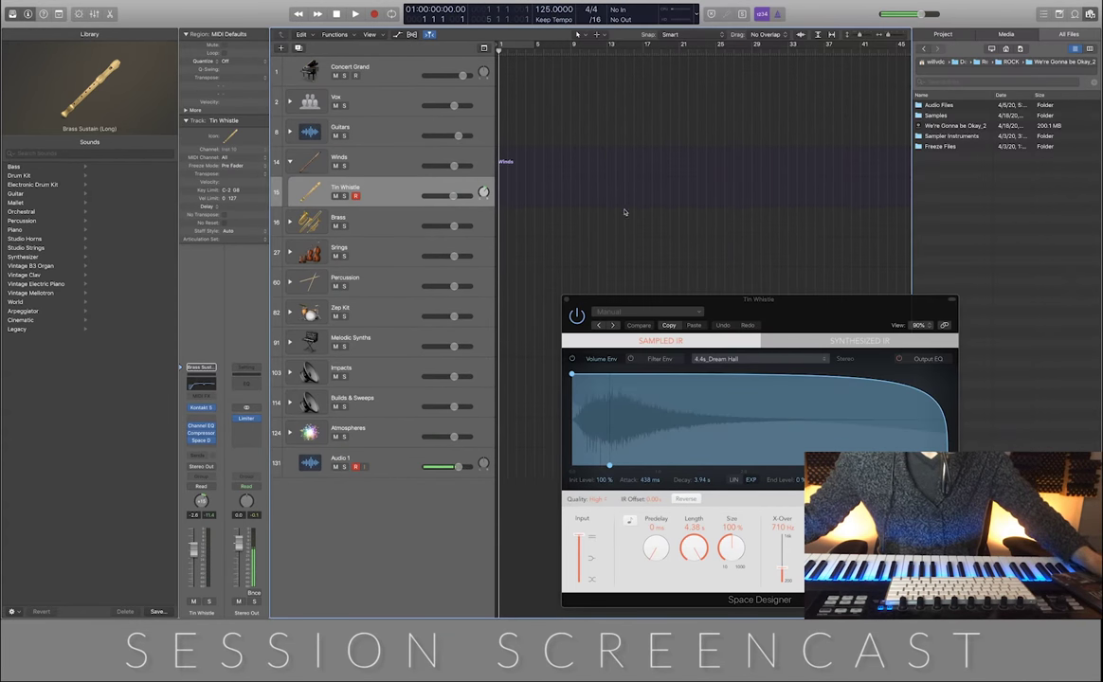
{"action": "left_click", "coordinate": [571, 313]}
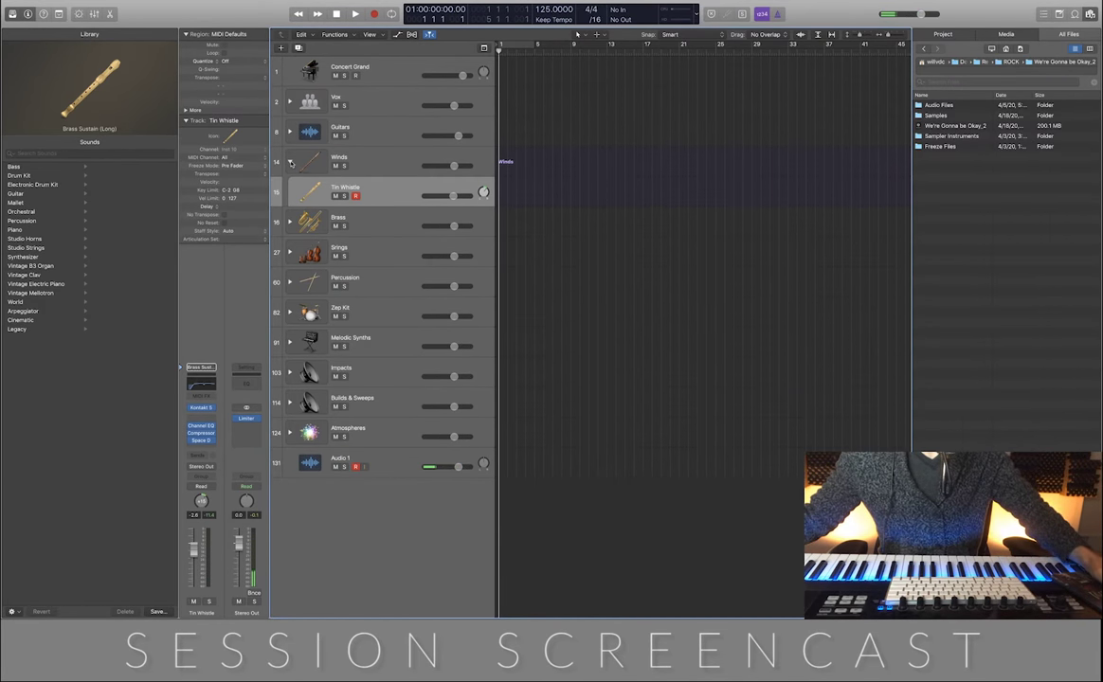
{"action": "left_click", "coordinate": [289, 162]}
{"action": "left_click", "coordinate": [289, 192]}
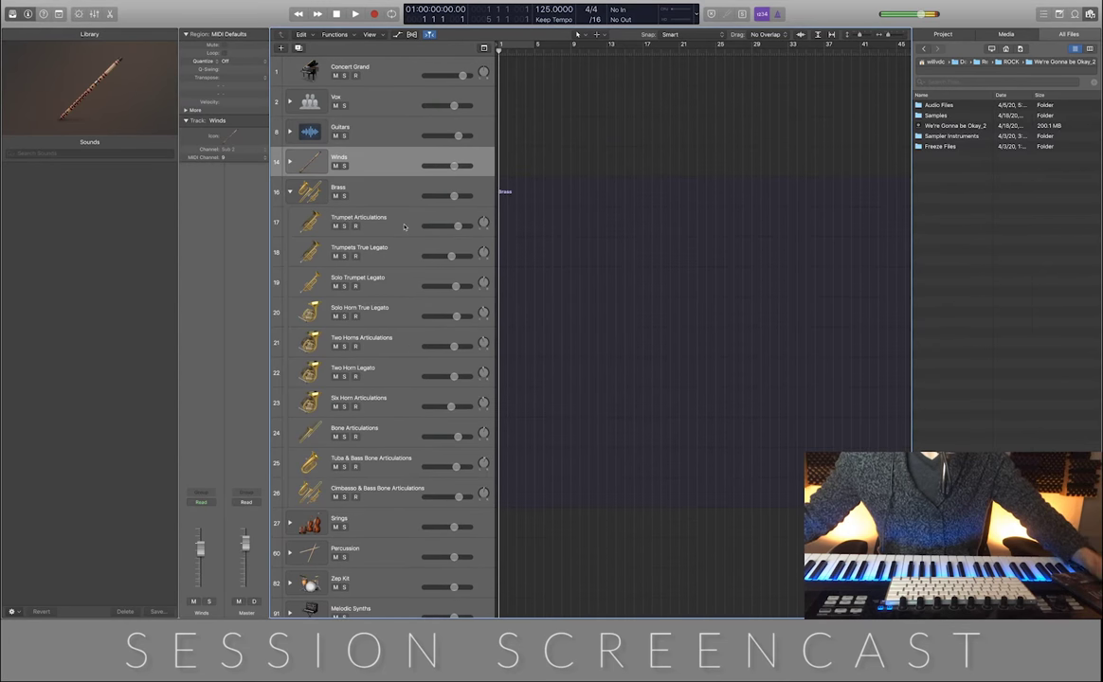
Open Trumpet Articulations' Kontakt, Channel EQ and compressor windows and arrange them.
{"action": "double_click", "coordinate": [406, 219]}
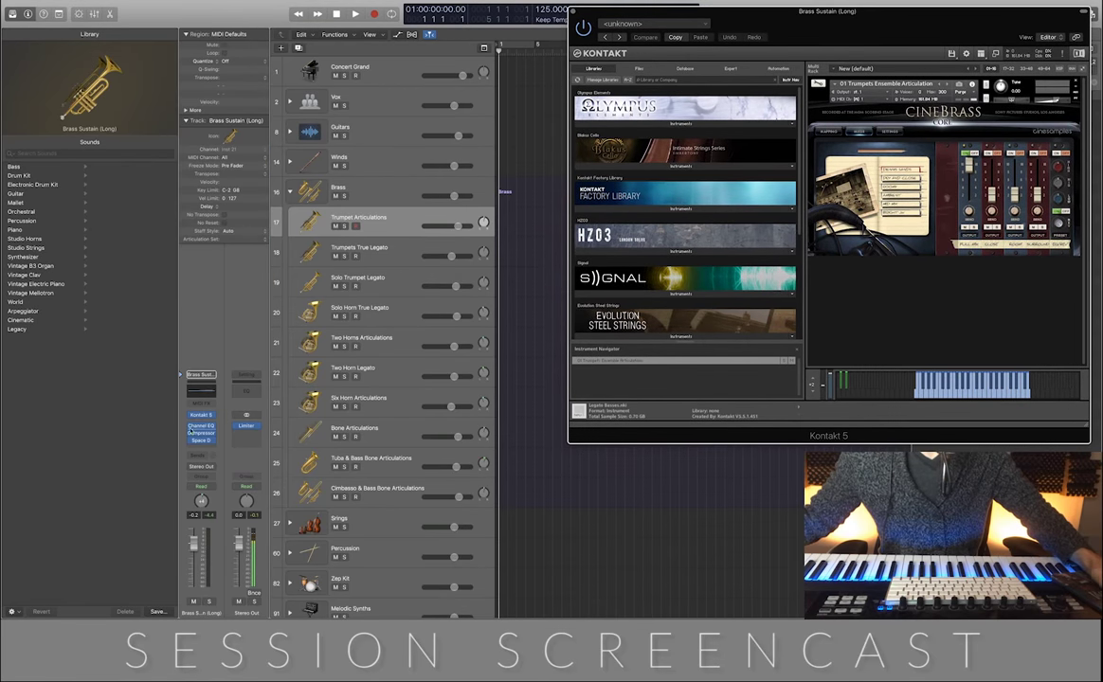
{"action": "left_click", "coordinate": [201, 427]}
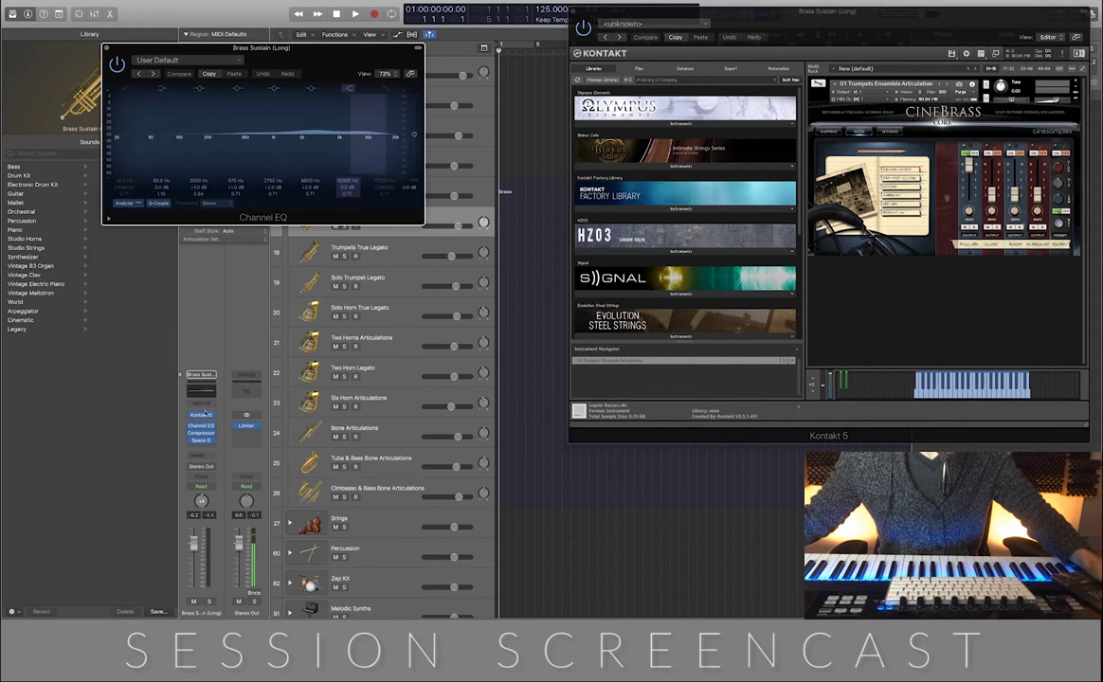
{"action": "left_click", "coordinate": [202, 434]}
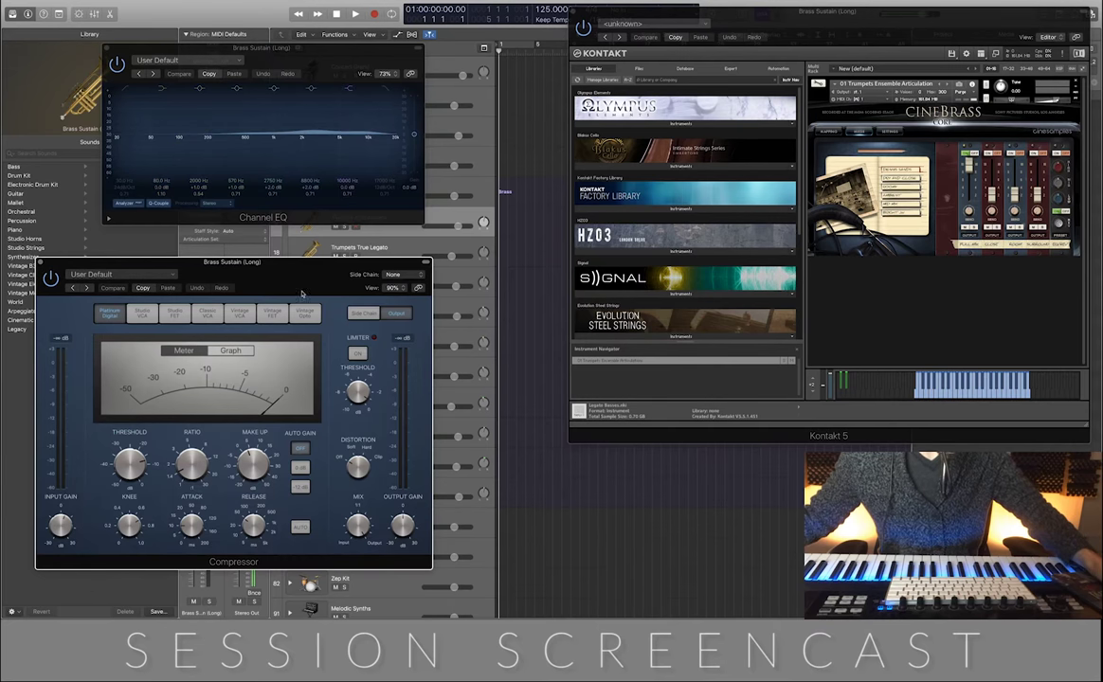
{"action": "left_click_drag", "start_coordinate": [276, 269], "coordinate": [449, 155]}
{"action": "left_click_drag", "start_coordinate": [319, 43], "coordinate": [392, 5]}
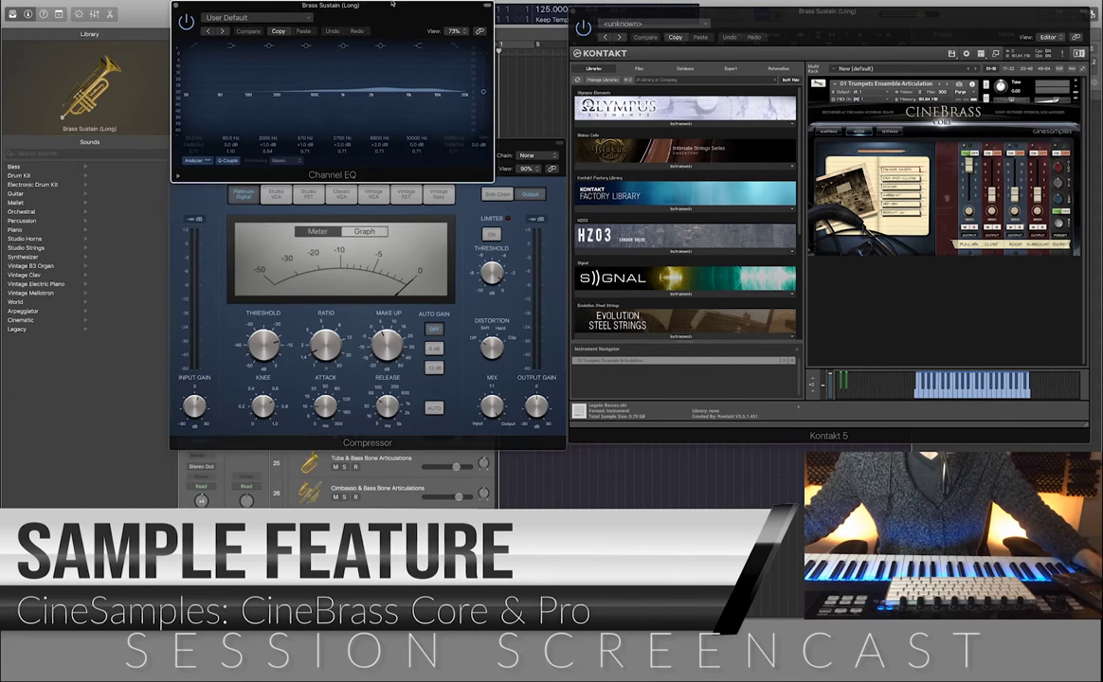
{"action": "left_click_drag", "start_coordinate": [482, 197], "coordinate": [487, 174]}
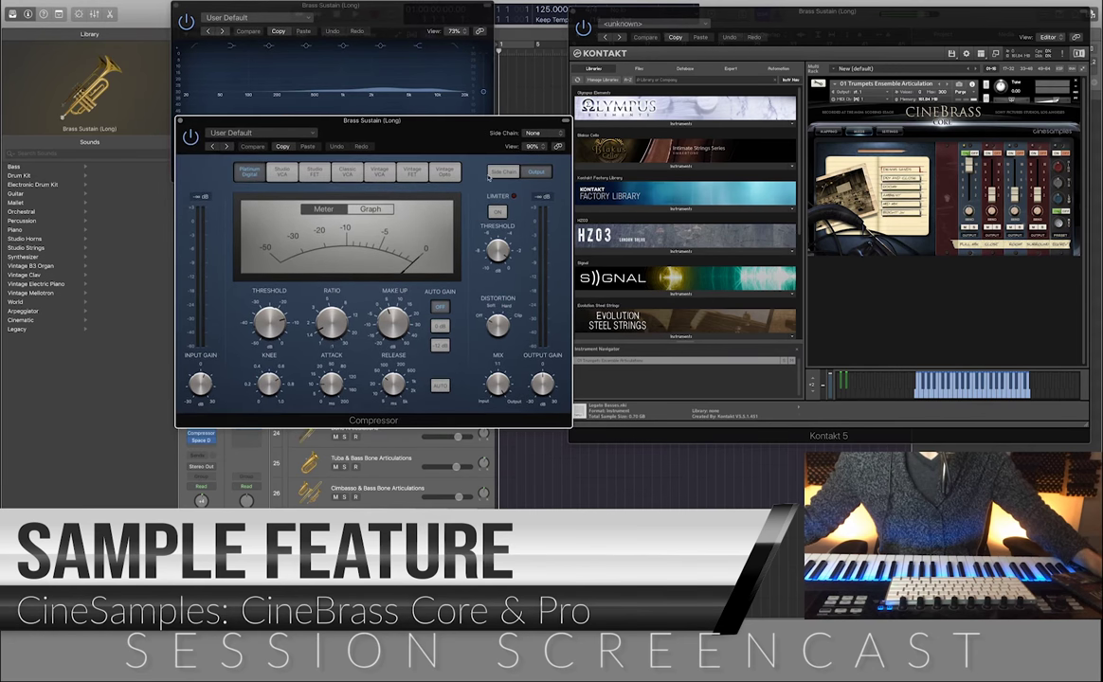
Add the Space Designer reverb window, audition the trumpet, then close the compressor and Kontakt.
{"action": "left_click", "coordinate": [201, 440]}
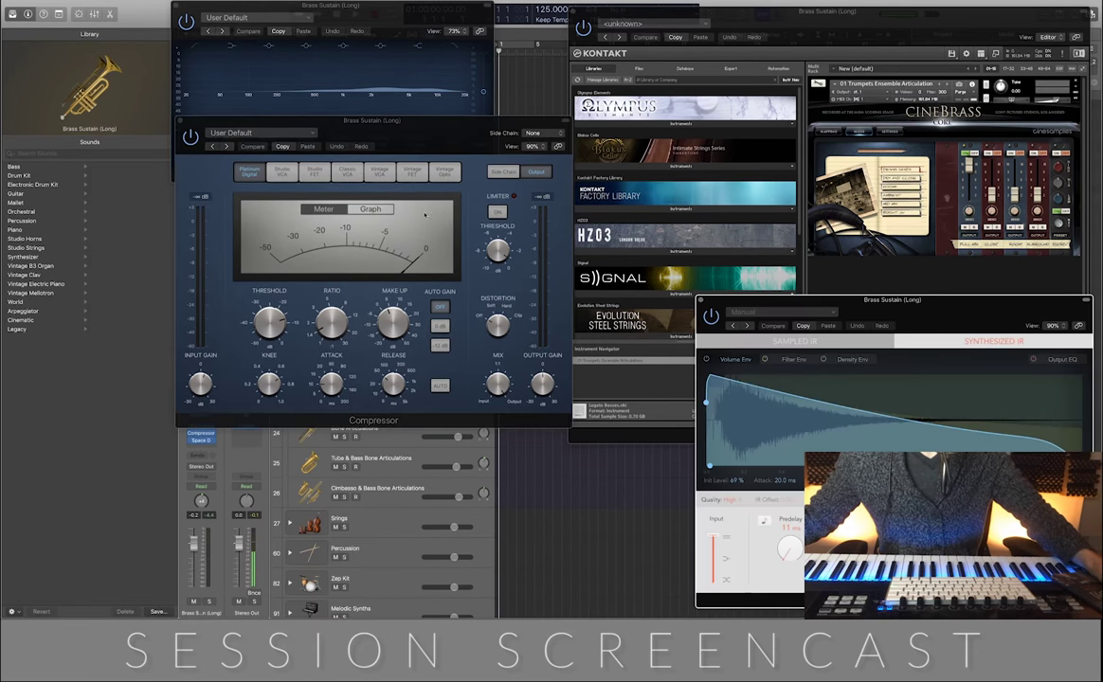
{"action": "left_click_drag", "start_coordinate": [891, 306], "coordinate": [872, 305]}
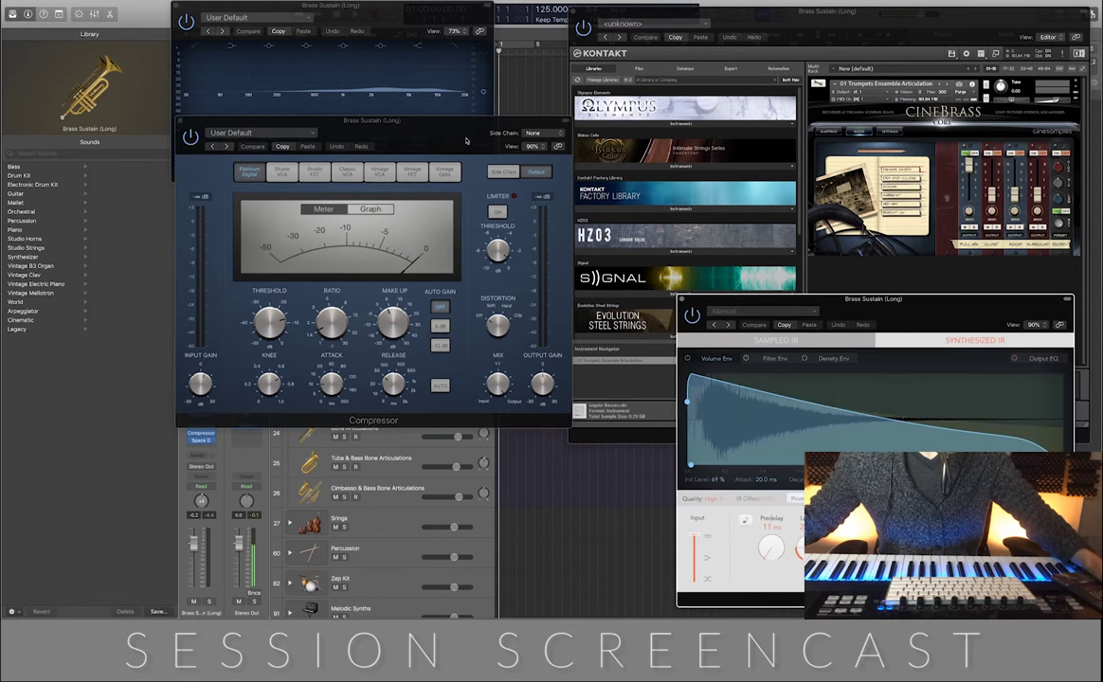
{"action": "left_click_drag", "start_coordinate": [465, 140], "coordinate": [404, 276]}
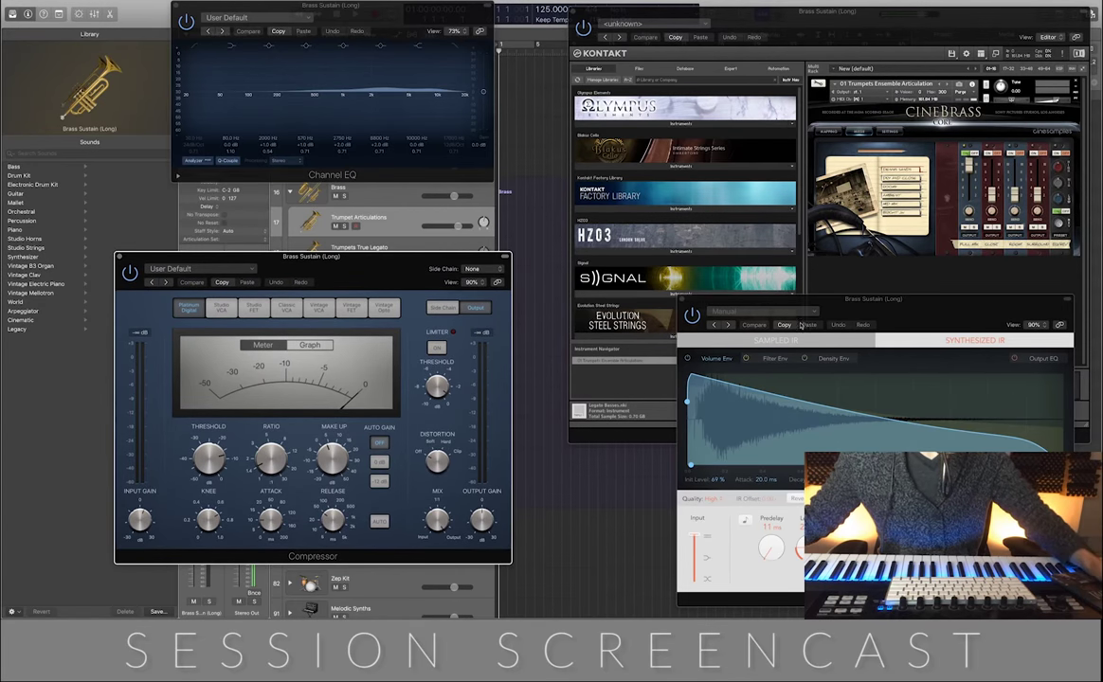
{"action": "left_click_drag", "start_coordinate": [801, 325], "coordinate": [675, 347]}
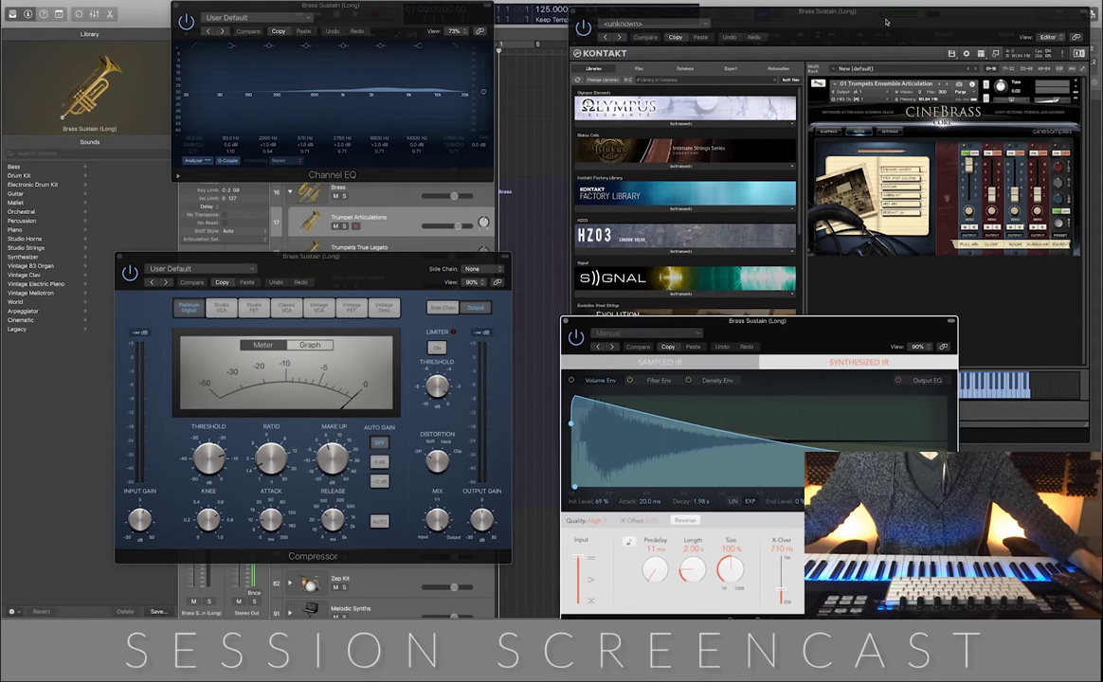
{"action": "mouse_move", "coordinate": [886, 21]}
{"action": "left_mouse_down"}
{"action": "mouse_move", "coordinate": [840, 16]}
{"action": "mouse_move", "coordinate": [890, 9]}
{"action": "left_mouse_up"}
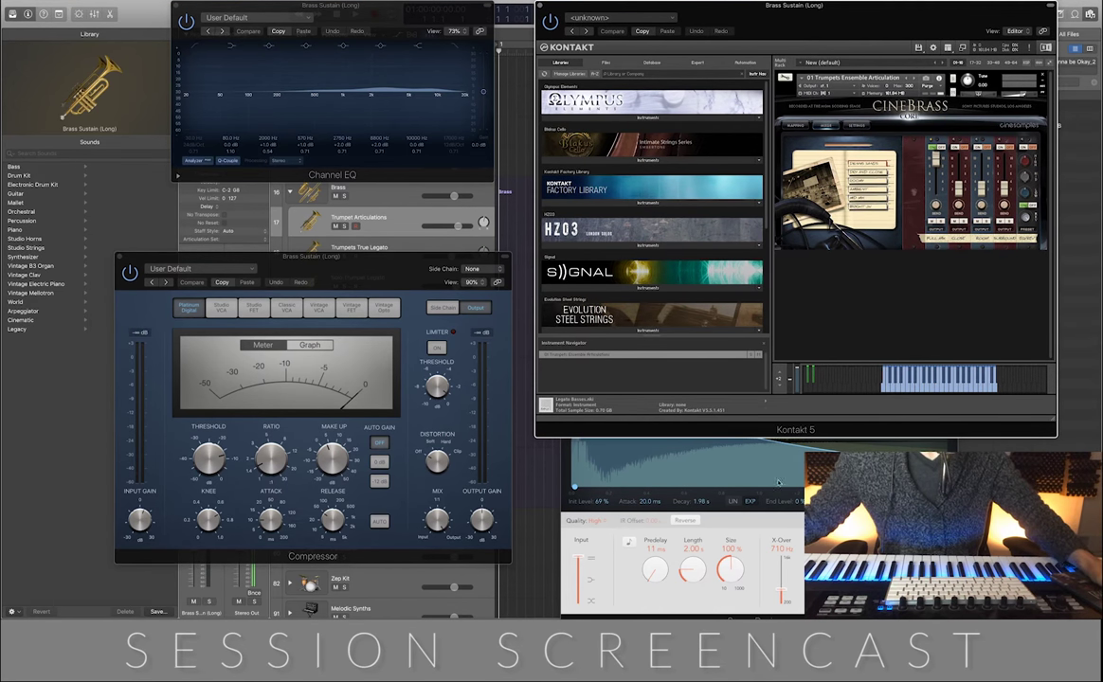
{"action": "left_click_drag", "start_coordinate": [386, 263], "coordinate": [387, 291]}
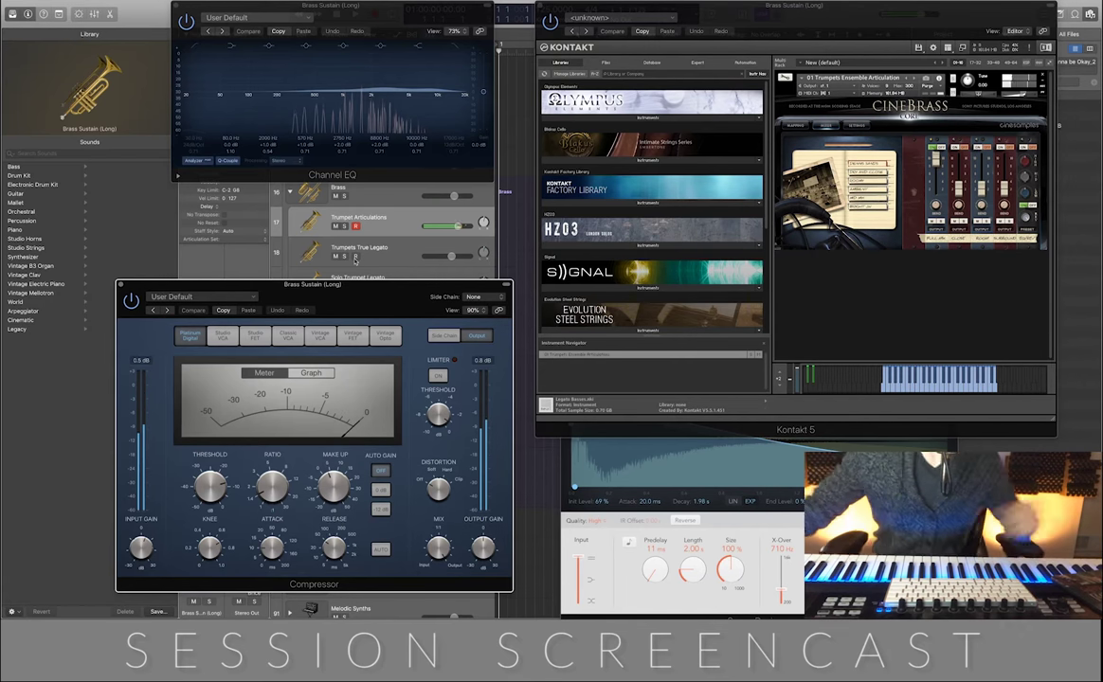
{"action": "left_click", "coordinate": [120, 285]}
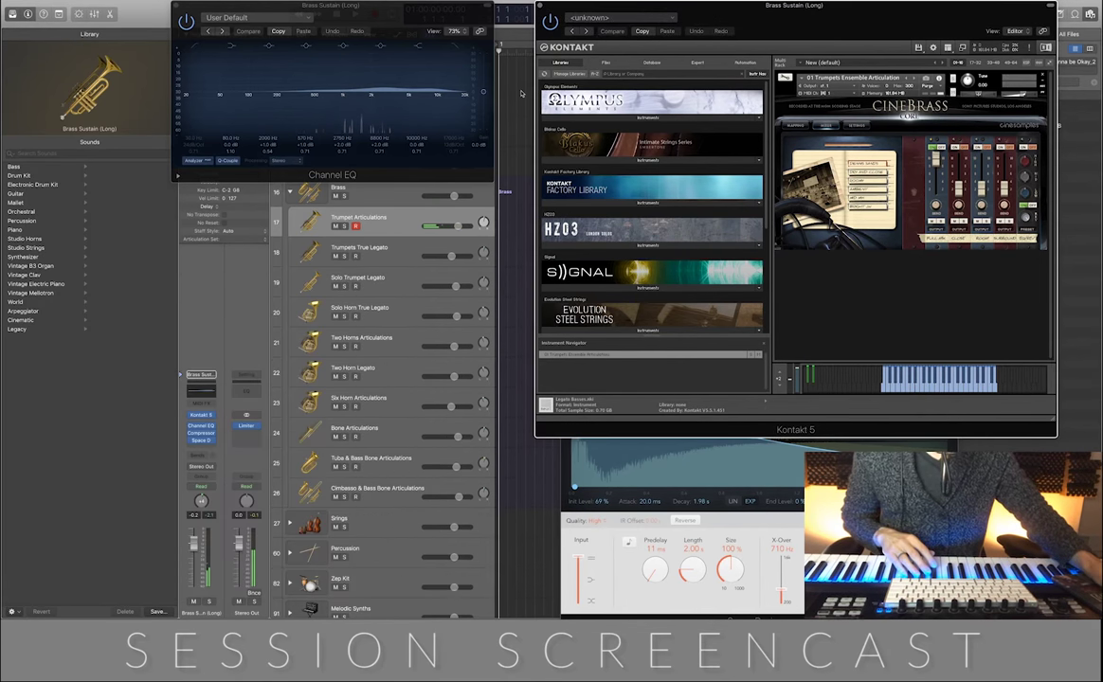
{"action": "left_click", "coordinate": [539, 6]}
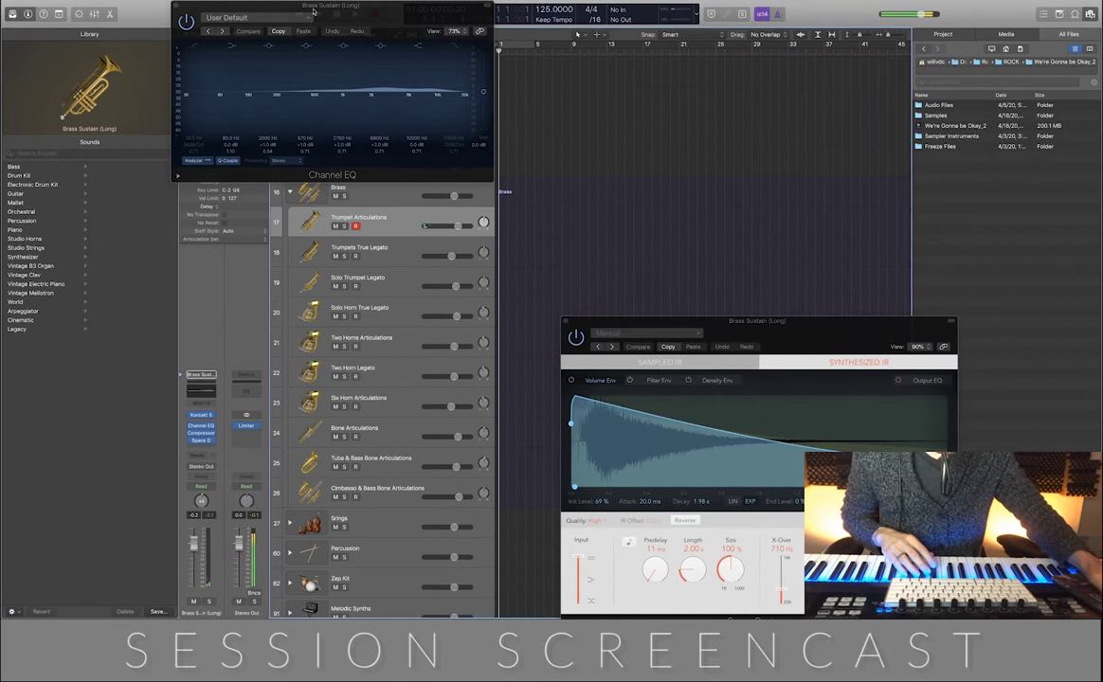
Close the previous trumpet's windows, then open Trumpets True Legato's Kontakt and Channel EQ.
{"action": "left_click", "coordinate": [177, 5]}
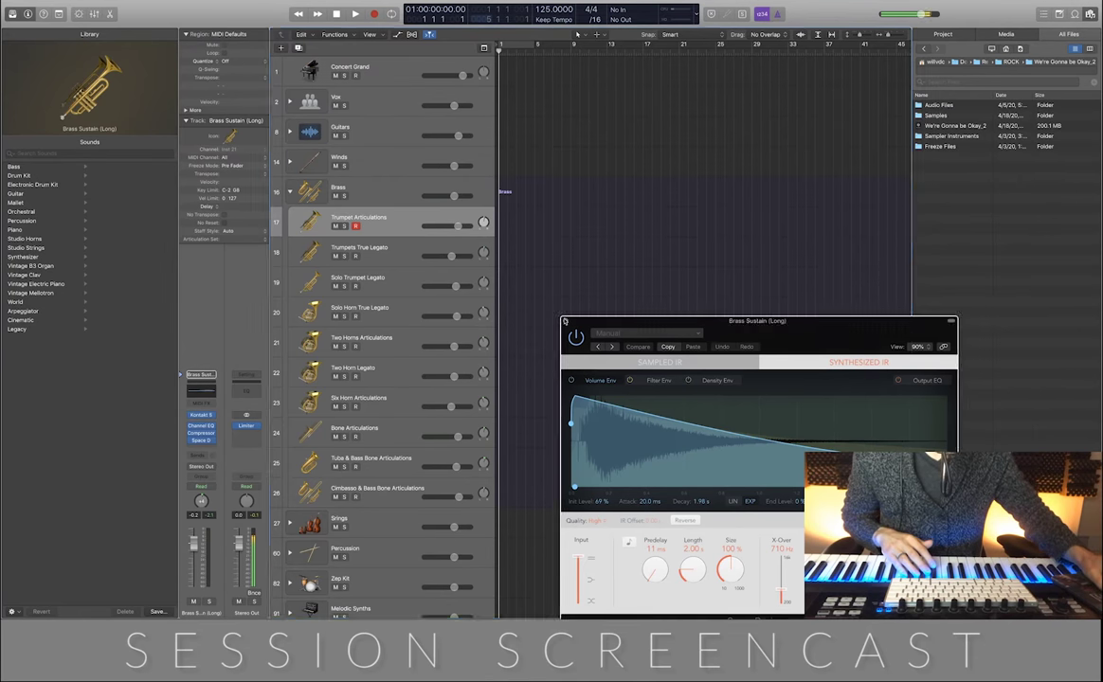
{"action": "left_click", "coordinate": [561, 321]}
{"action": "key", "text": "Down"}
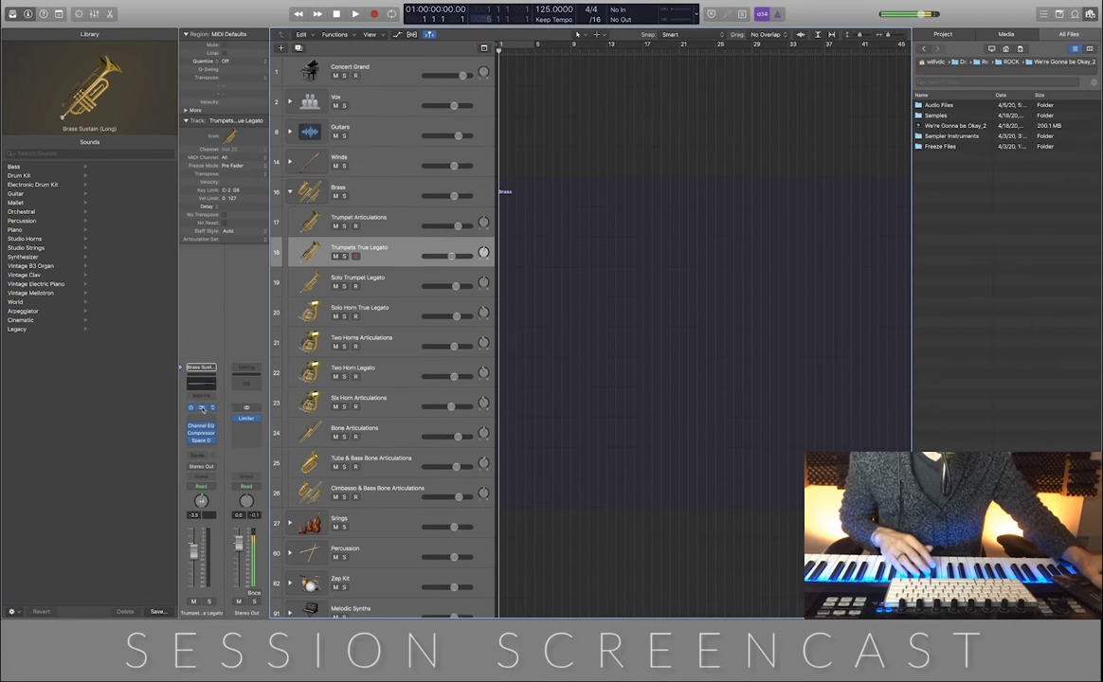
{"action": "left_click", "coordinate": [201, 382]}
{"action": "left_click_drag", "start_coordinate": [381, 27], "coordinate": [891, 63]}
{"action": "left_click", "coordinate": [201, 381]}
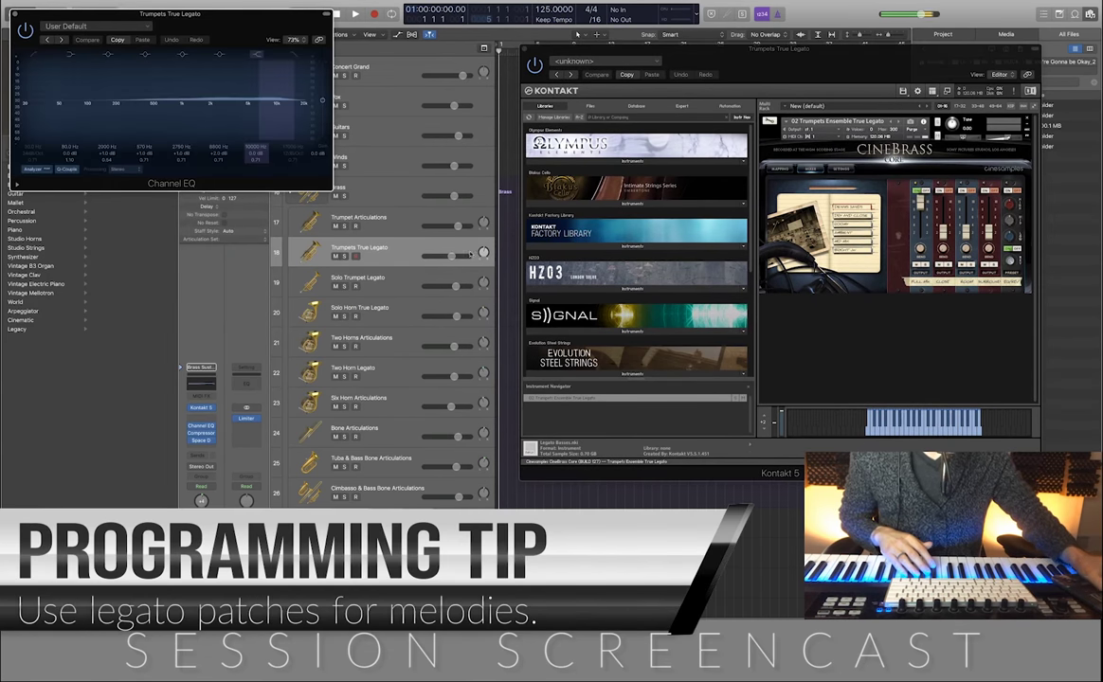
{"action": "left_click_drag", "start_coordinate": [148, 9], "coordinate": [226, 33]}
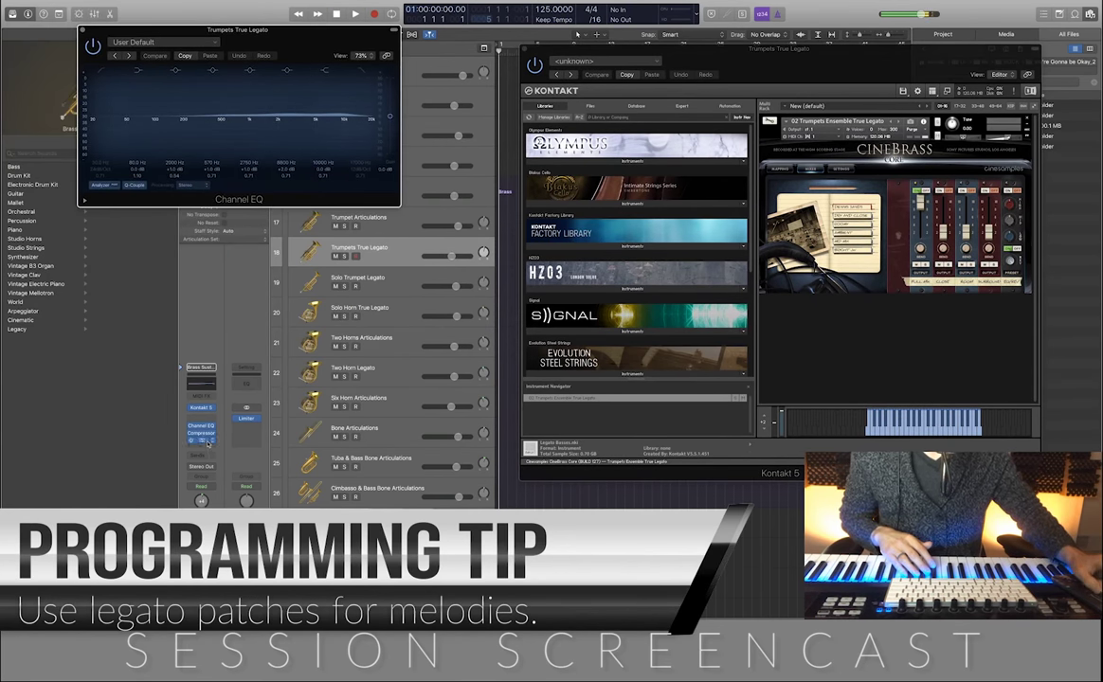
Open Trumpets True Legato's compressor and Space Designer windows, moving both lower right.
{"action": "left_click", "coordinate": [203, 433]}
{"action": "left_click_drag", "start_coordinate": [299, 35], "coordinate": [941, 321]}
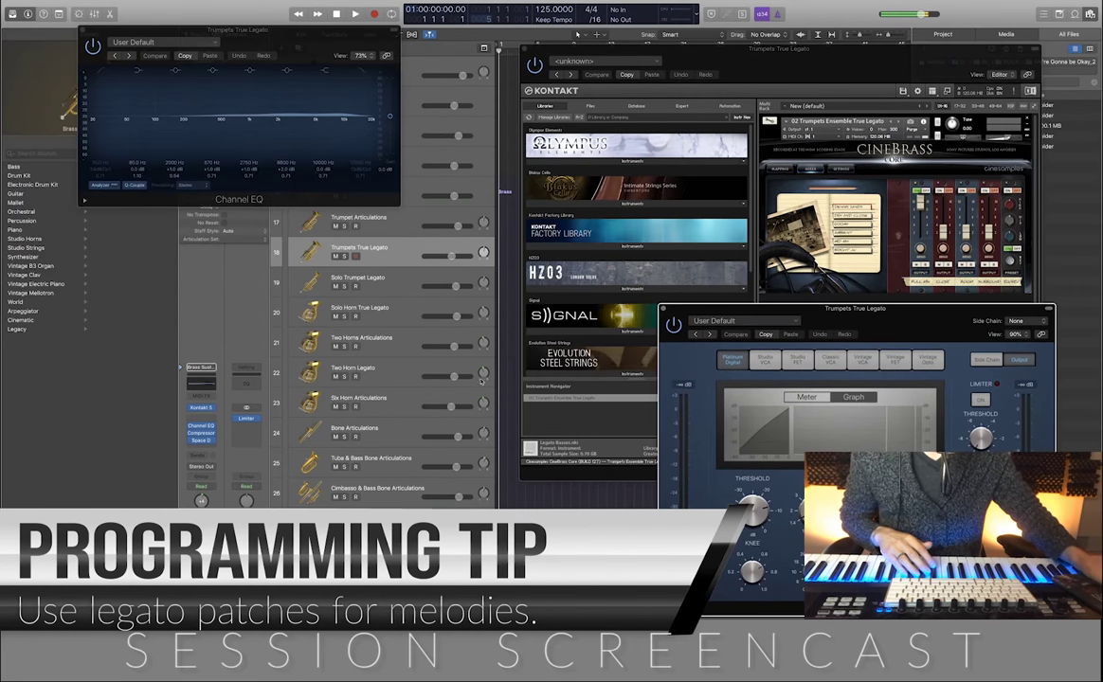
{"action": "left_click", "coordinate": [201, 441]}
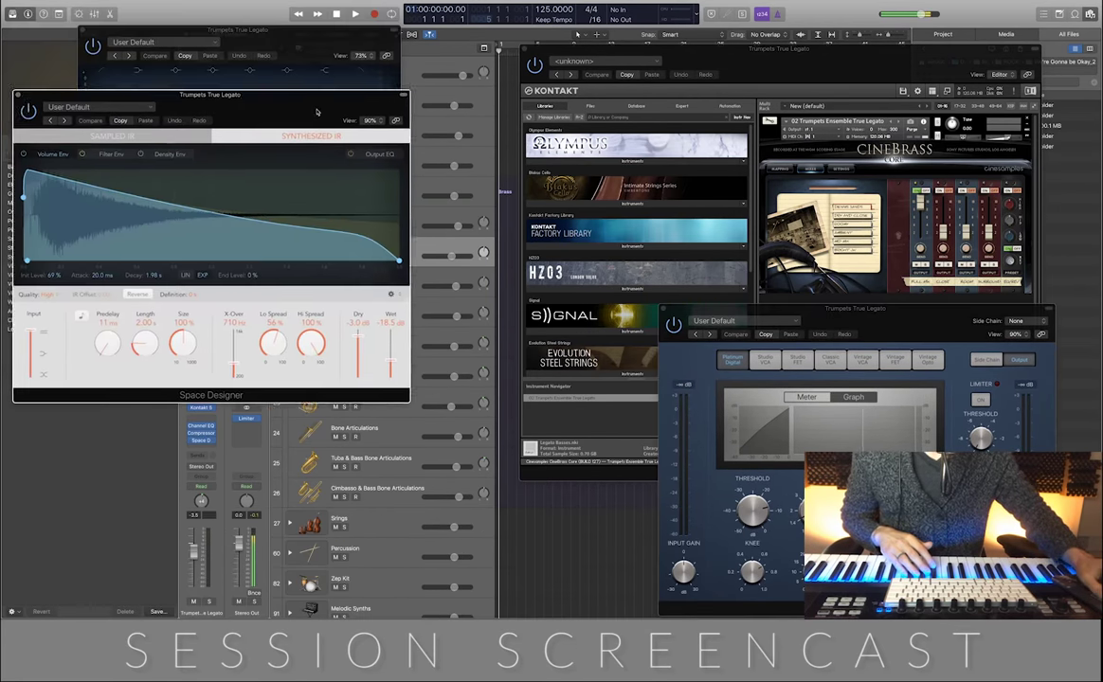
{"action": "left_click_drag", "start_coordinate": [317, 112], "coordinate": [369, 299]}
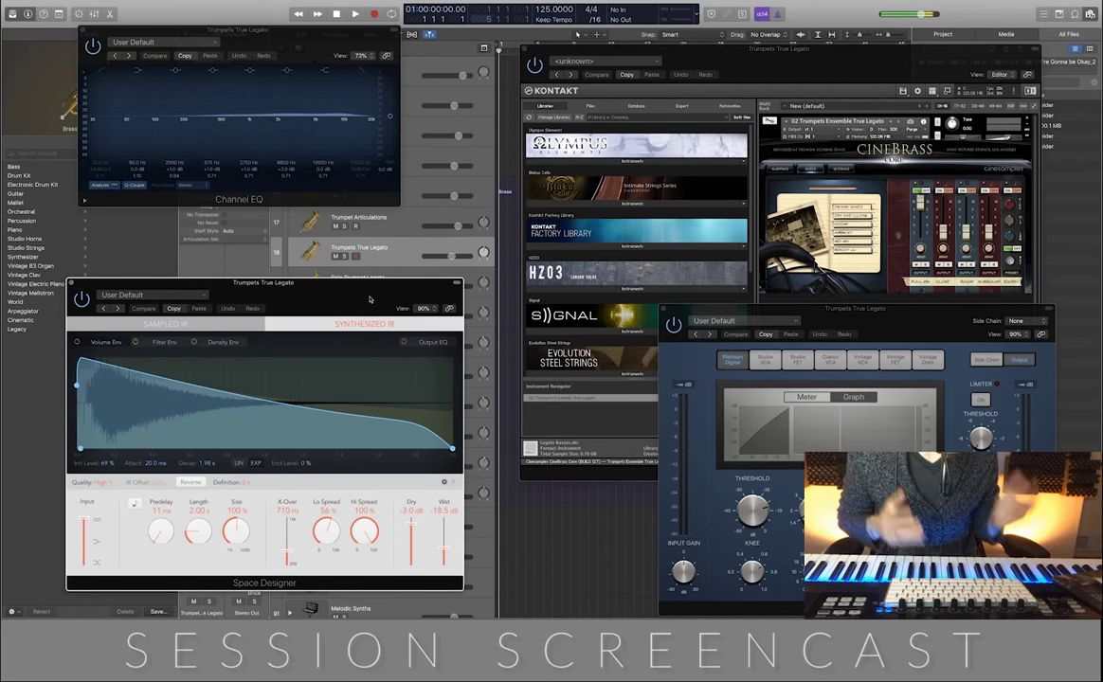
Re-arm Trumpets True Legato after auditioning and close its compressor window.
{"action": "left_click", "coordinate": [413, 216]}
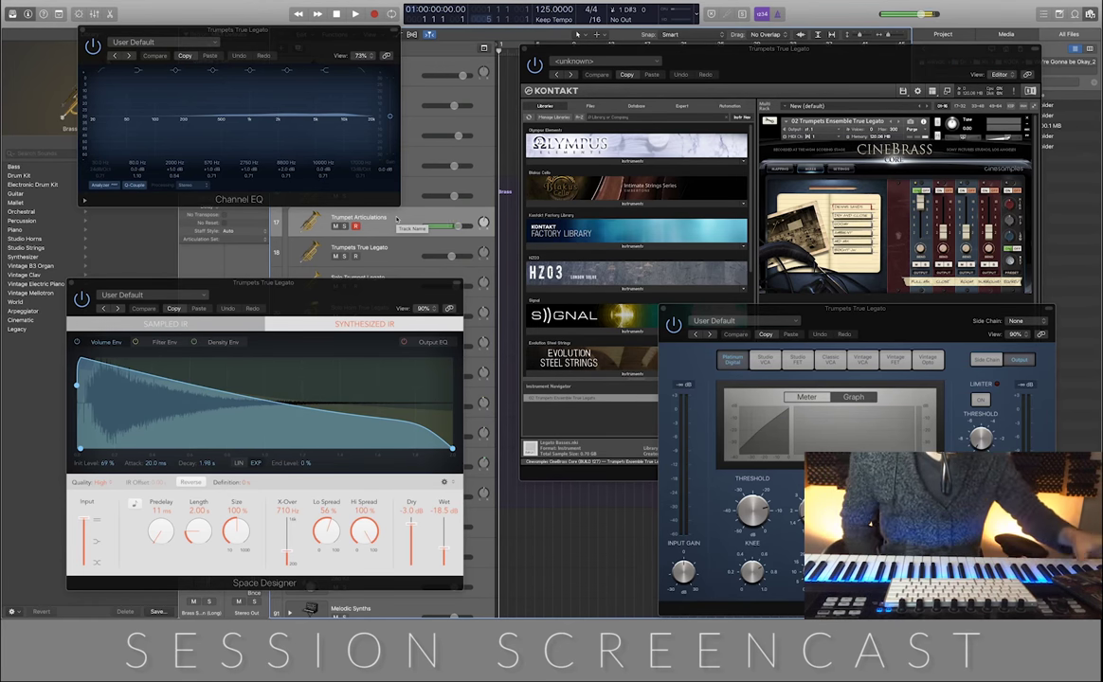
{"action": "left_click", "coordinate": [405, 260]}
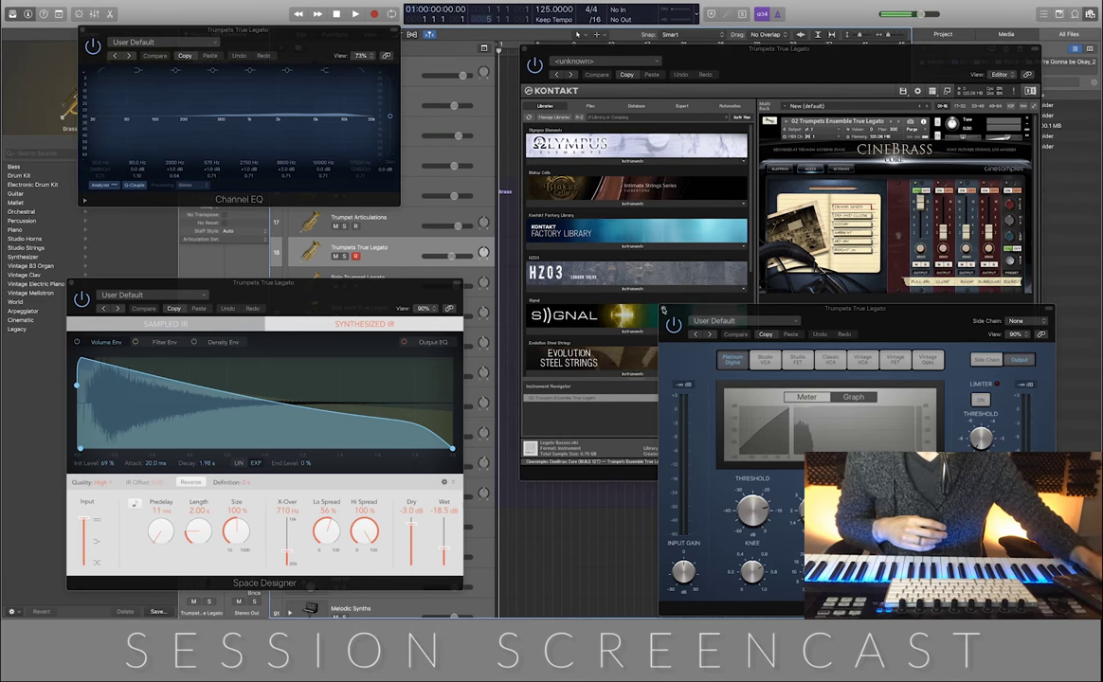
{"action": "left_click", "coordinate": [663, 310]}
Close the trumpet's Space Designer, Channel EQ and Kontakt windows, then select Solo Trumpet Legato.
{"action": "left_click", "coordinate": [72, 283]}
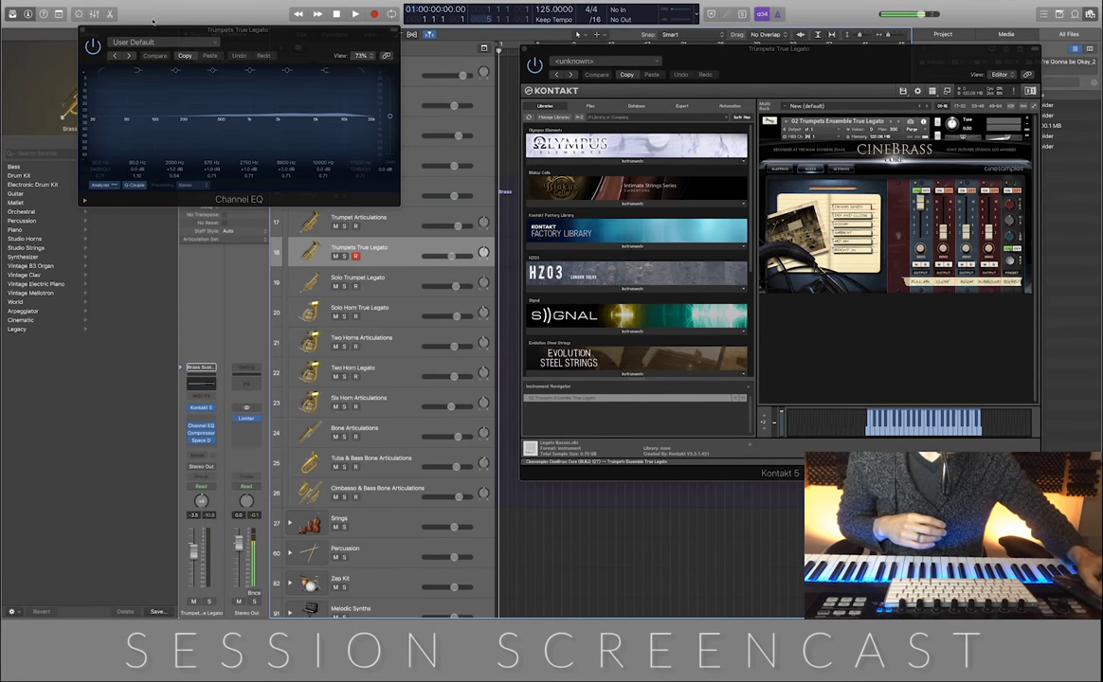
{"action": "left_click", "coordinate": [85, 30]}
{"action": "left_click", "coordinate": [528, 54]}
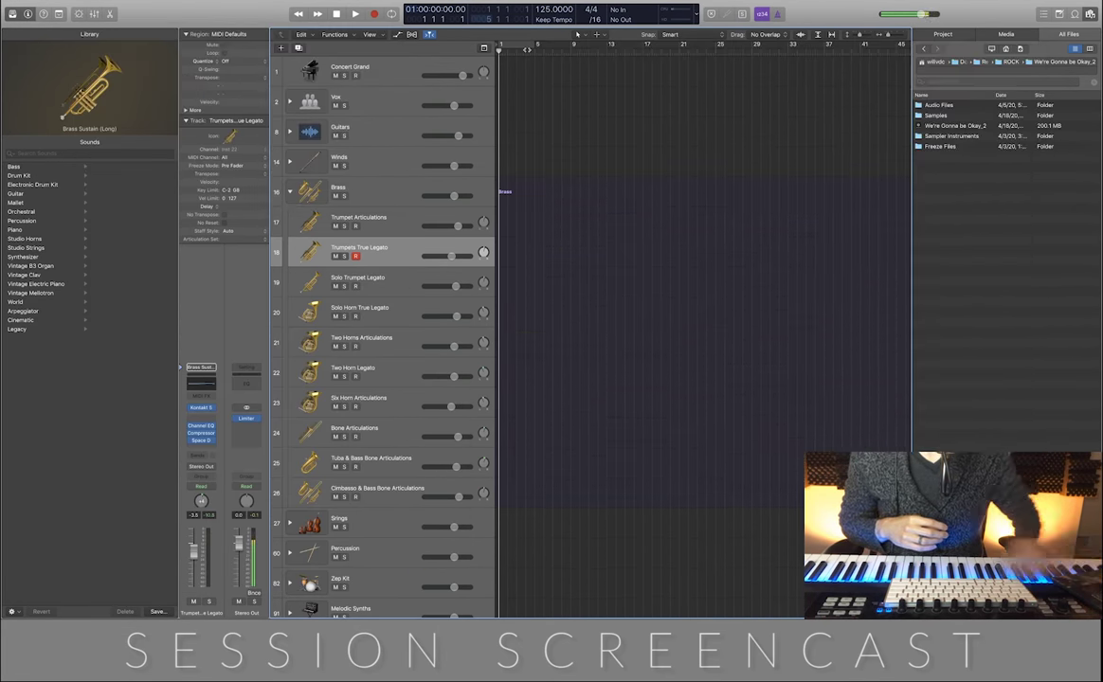
{"action": "left_click", "coordinate": [404, 285]}
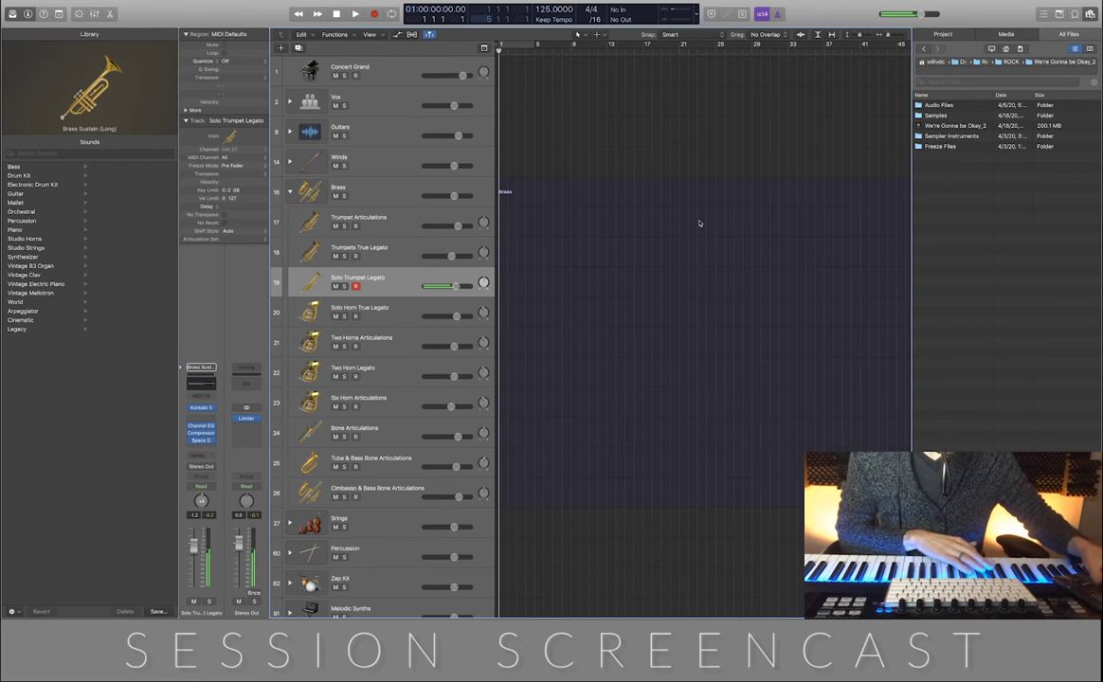
Select Solo Horn True Legato and open its Channel EQ window.
{"action": "left_click", "coordinate": [414, 321]}
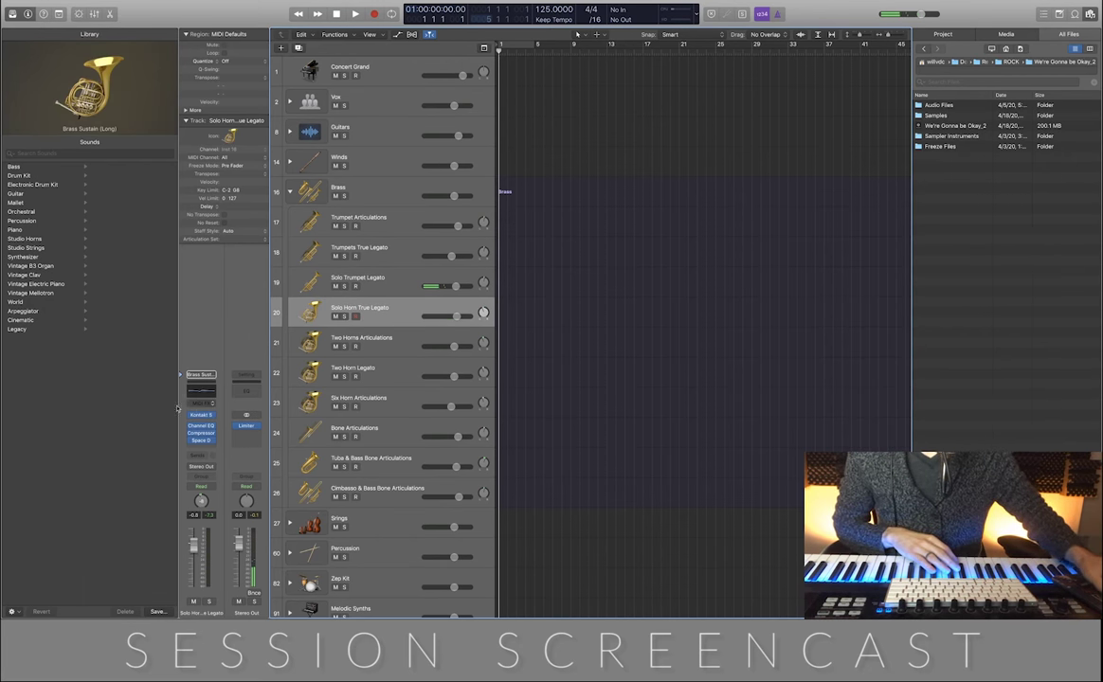
{"action": "left_click", "coordinate": [202, 390]}
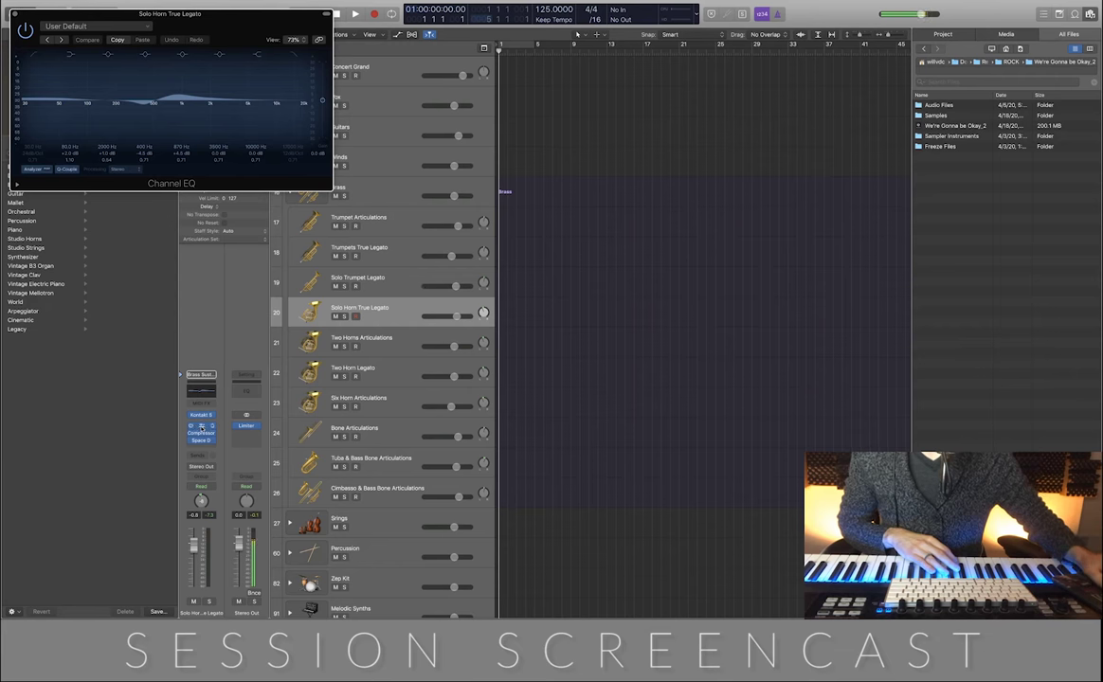
{"action": "left_click", "coordinate": [201, 428]}
{"action": "left_click", "coordinate": [202, 391]}
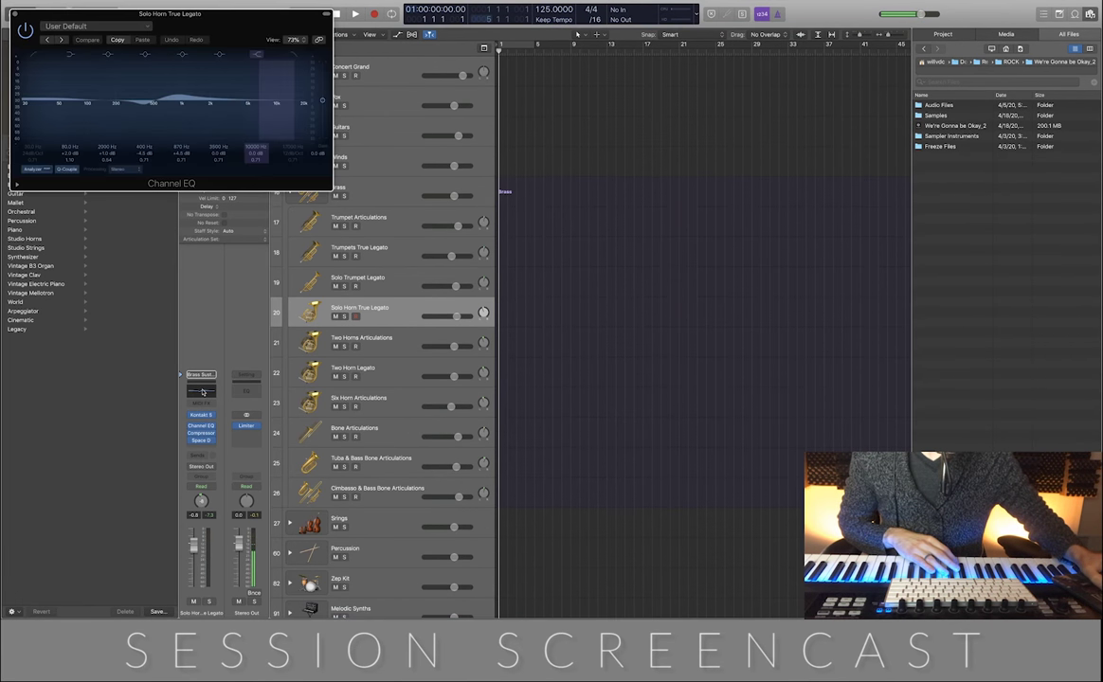
Open the horn's compressor, Space Designer and Kontakt windows and arrange them side by side.
{"action": "left_click", "coordinate": [200, 434]}
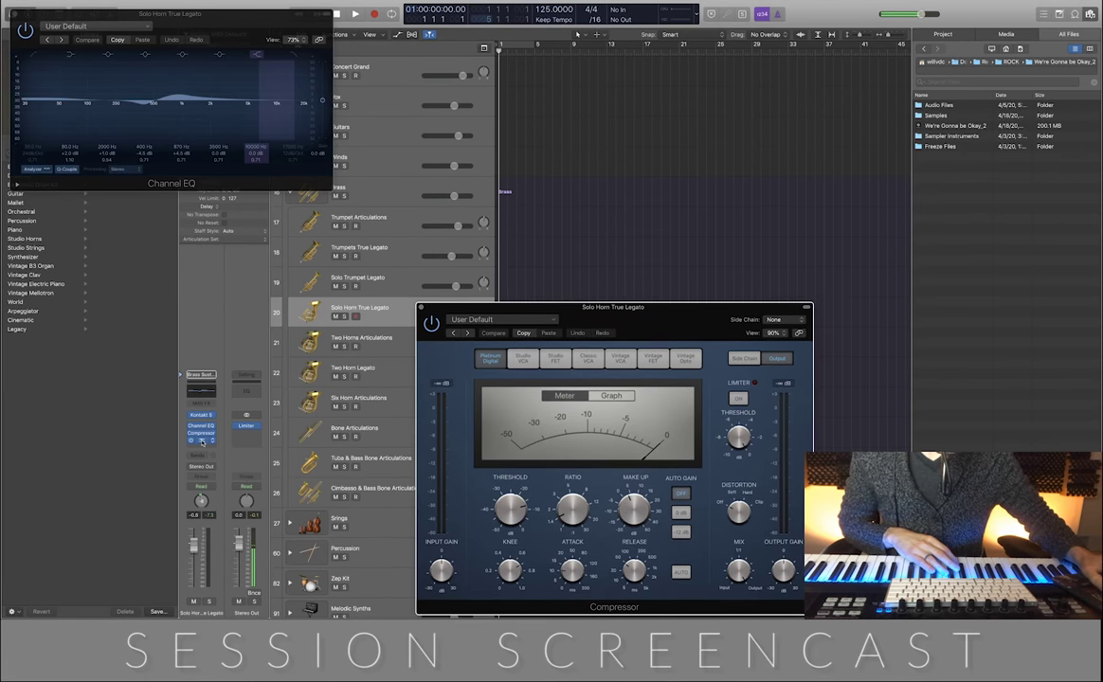
{"action": "left_click", "coordinate": [200, 440]}
{"action": "left_click_drag", "start_coordinate": [628, 313], "coordinate": [526, 293]}
{"action": "left_click", "coordinate": [201, 417]}
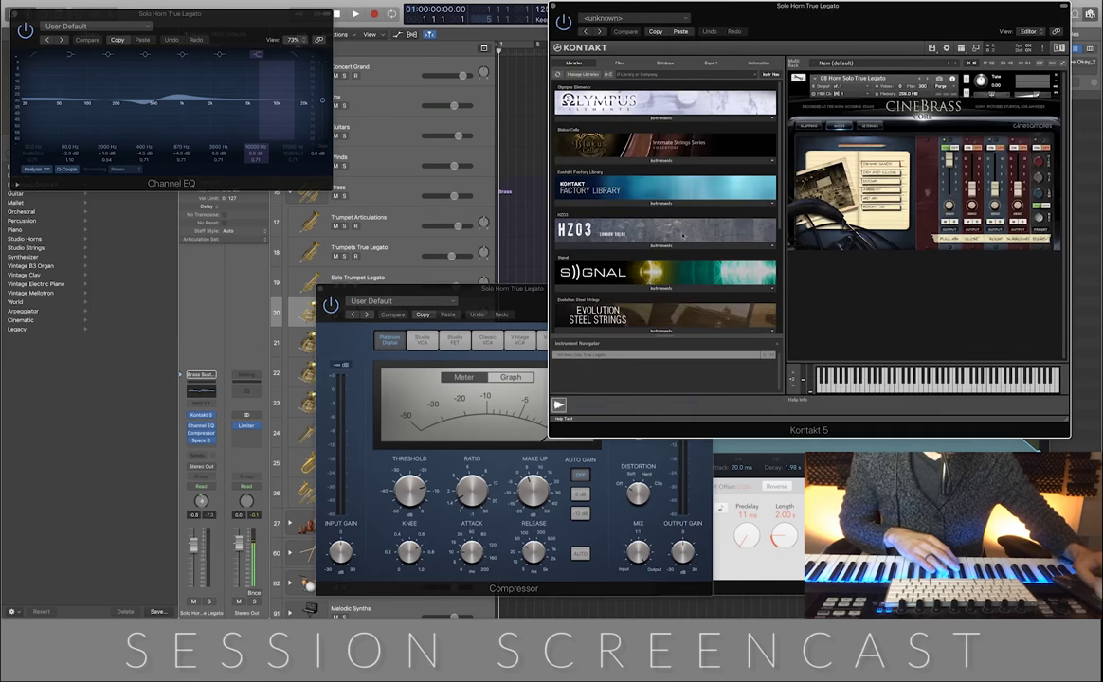
{"action": "left_click_drag", "start_coordinate": [493, 295], "coordinate": [264, 306]}
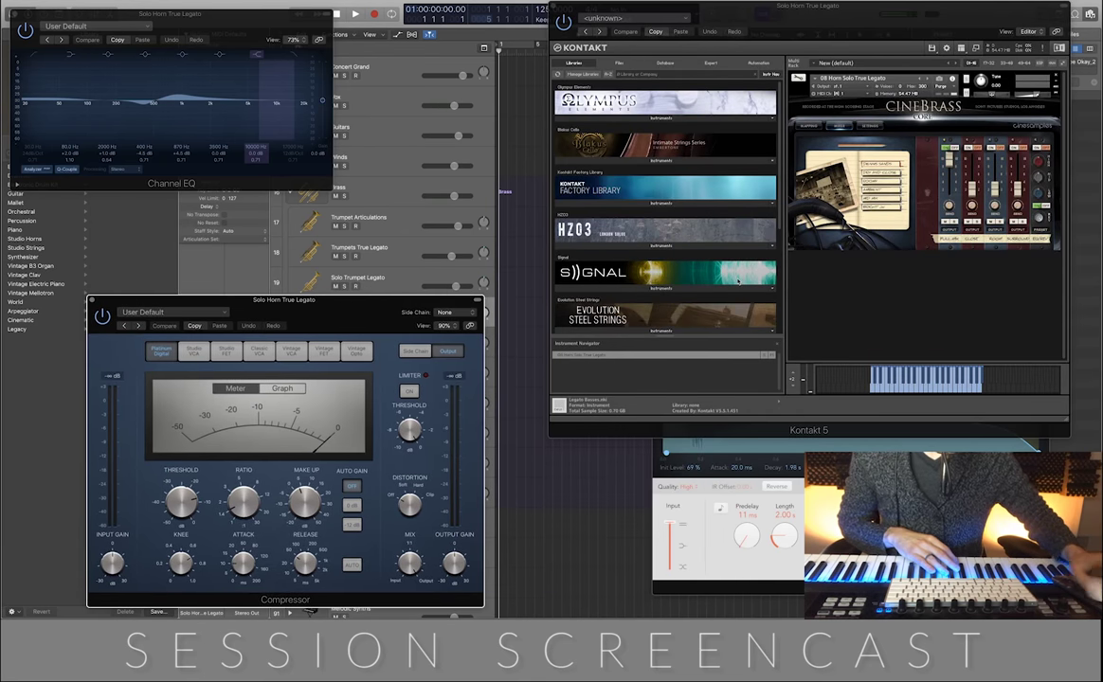
{"action": "left_click_drag", "start_coordinate": [770, 6], "coordinate": [585, 3]}
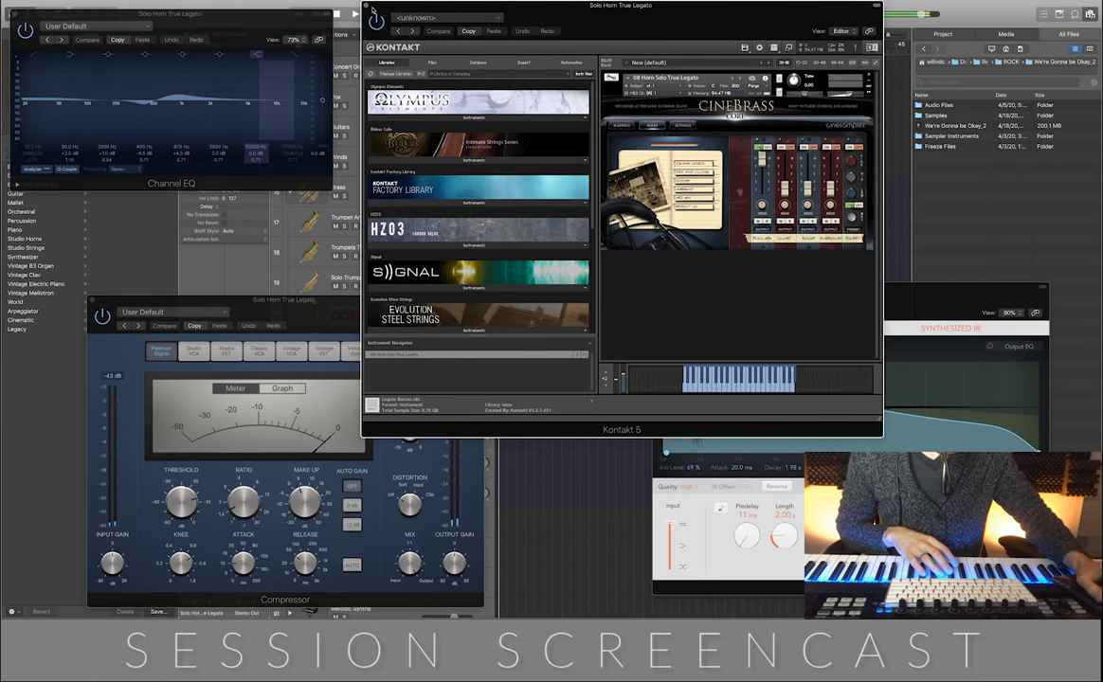
Close the horn's Kontakt, reverb, compressor and Channel EQ windows, then select Two Horns Articulations.
{"action": "left_click", "coordinate": [369, 6]}
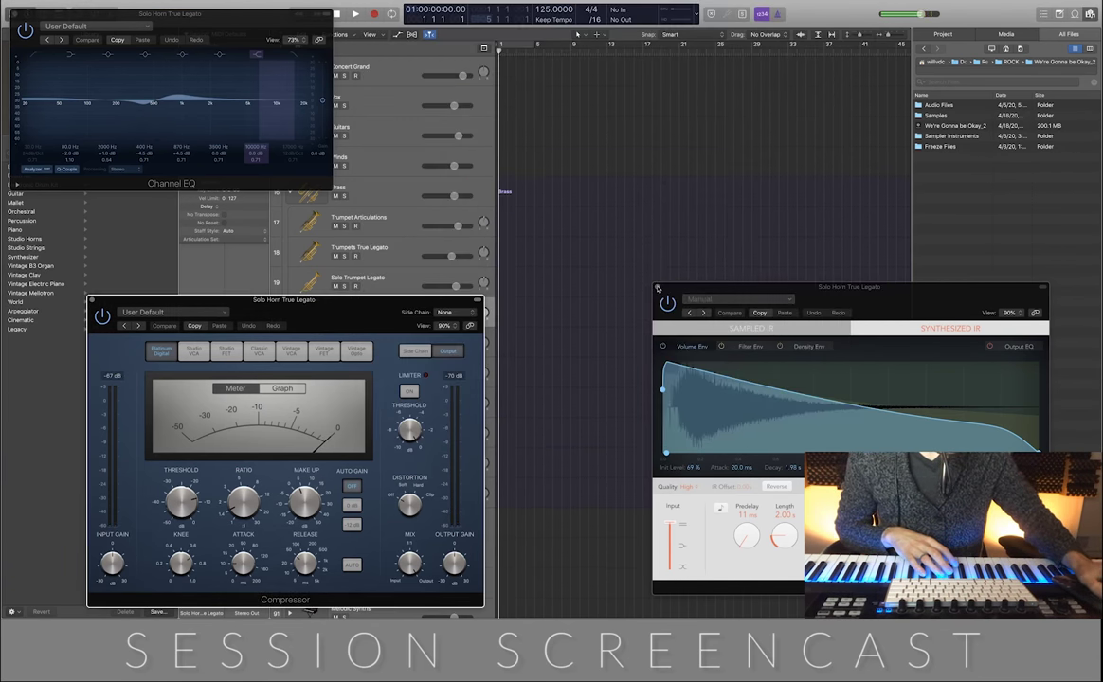
{"action": "left_click", "coordinate": [657, 288]}
{"action": "left_click", "coordinate": [91, 301]}
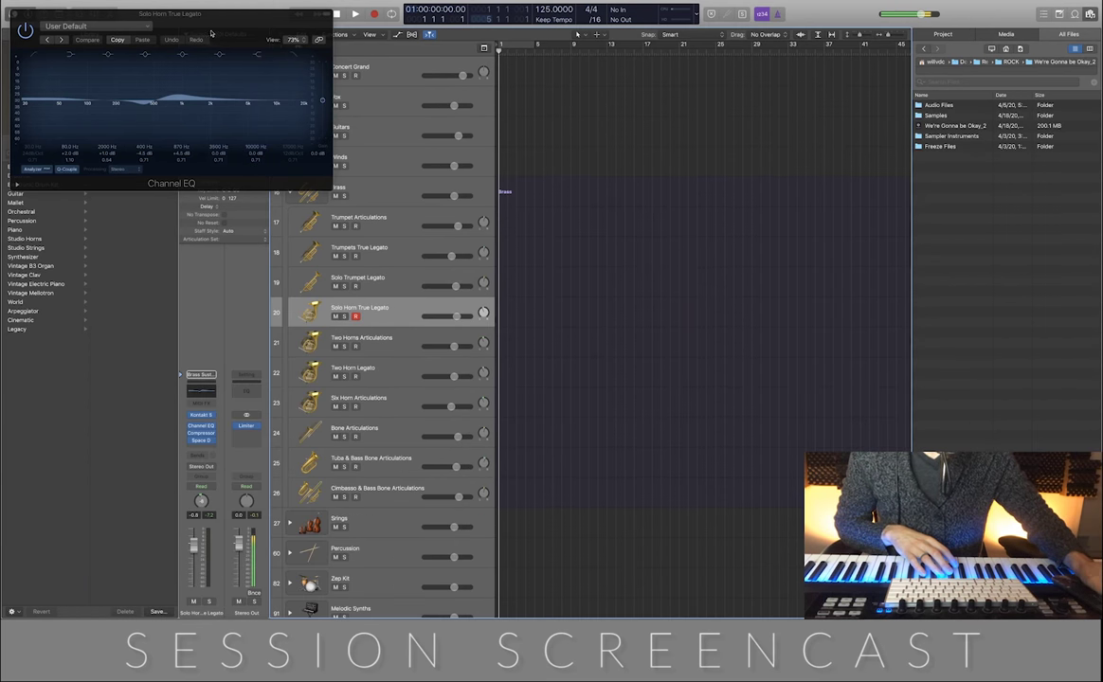
{"action": "left_click_drag", "start_coordinate": [199, 19], "coordinate": [678, 222]}
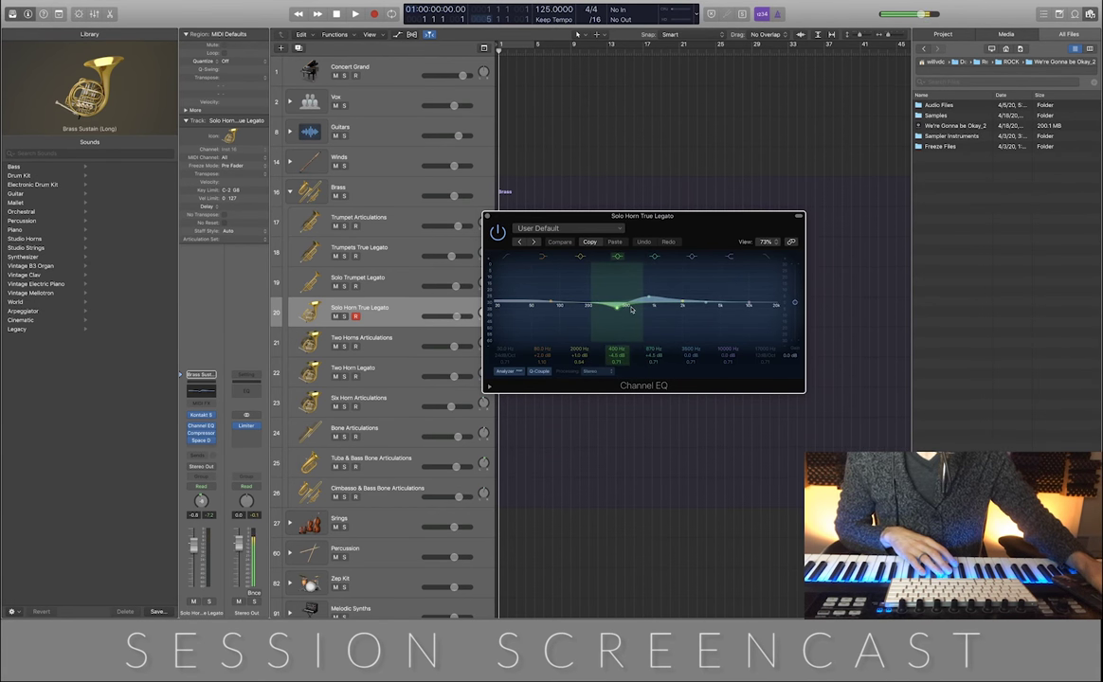
{"action": "left_click", "coordinate": [487, 217]}
{"action": "left_click", "coordinate": [396, 351]}
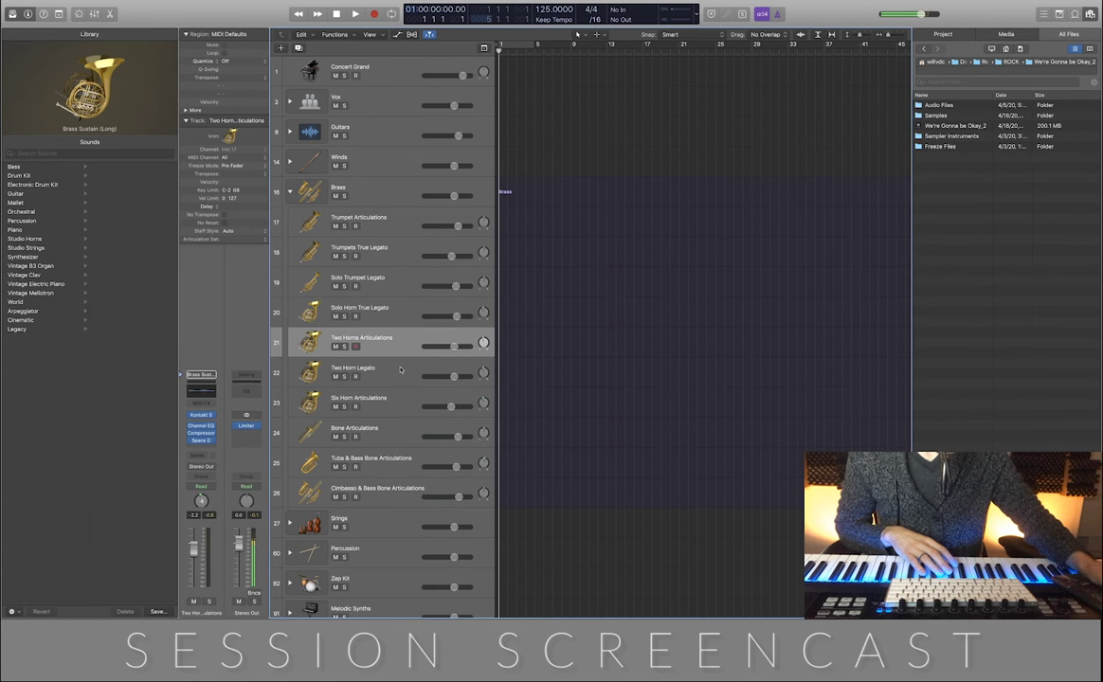
Review the Two Horns Kontakt instrument, then step through Two Horn Legato to Six Horn Articulations.
{"action": "left_click", "coordinate": [201, 416]}
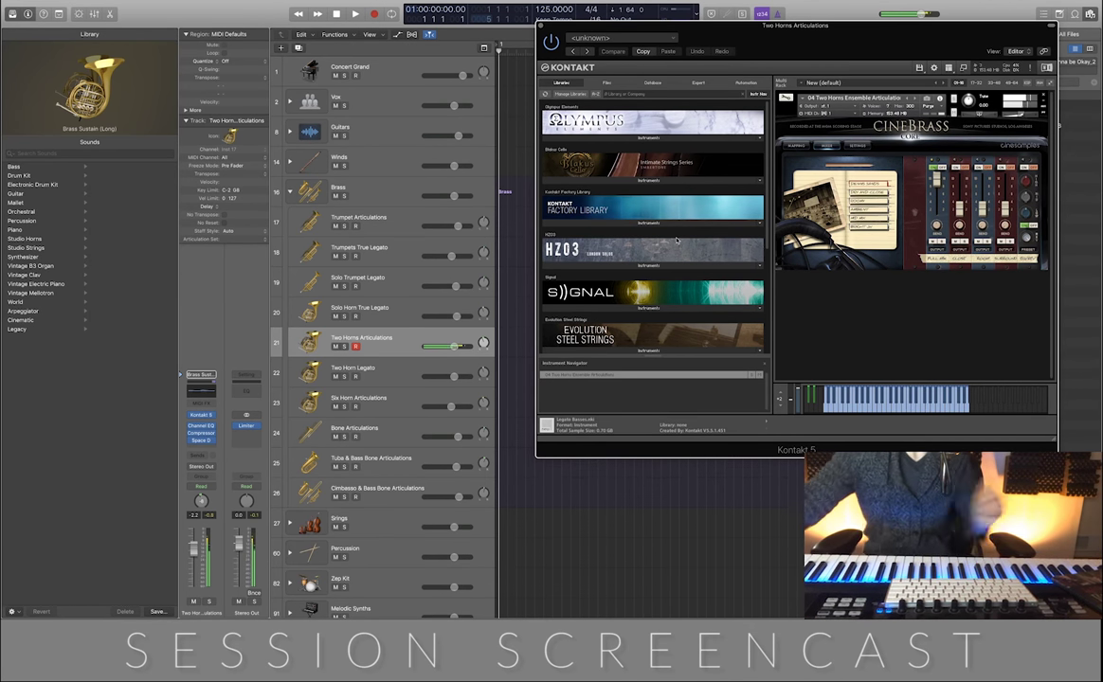
{"action": "left_click", "coordinate": [543, 25]}
{"action": "left_click", "coordinate": [411, 372]}
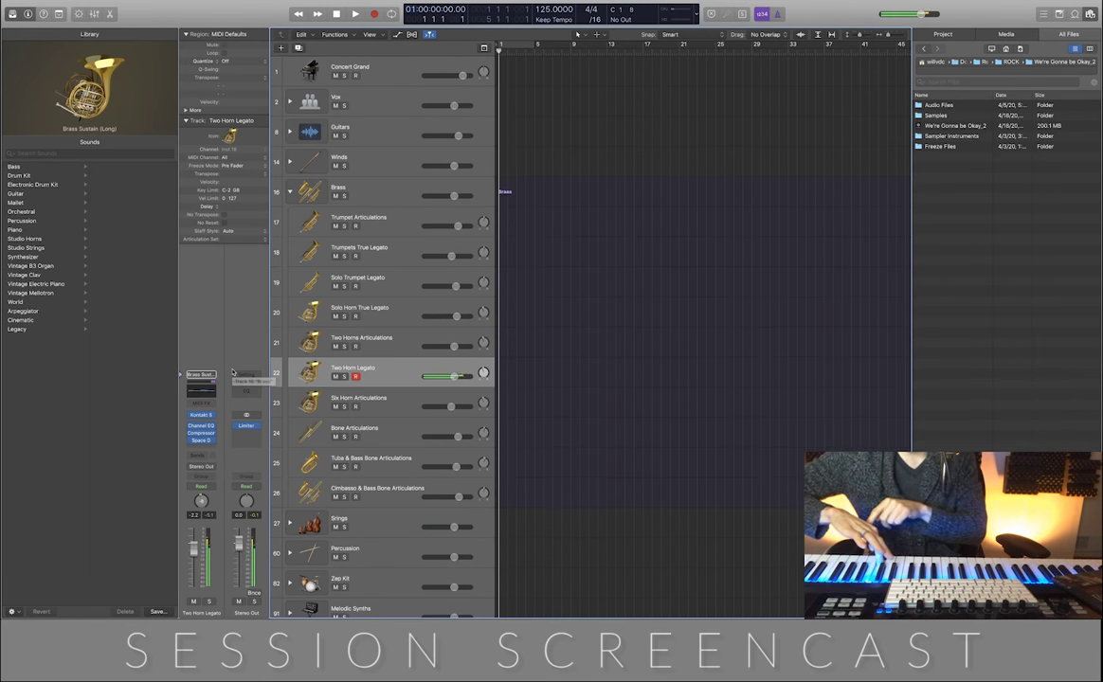
{"action": "left_click", "coordinate": [413, 402]}
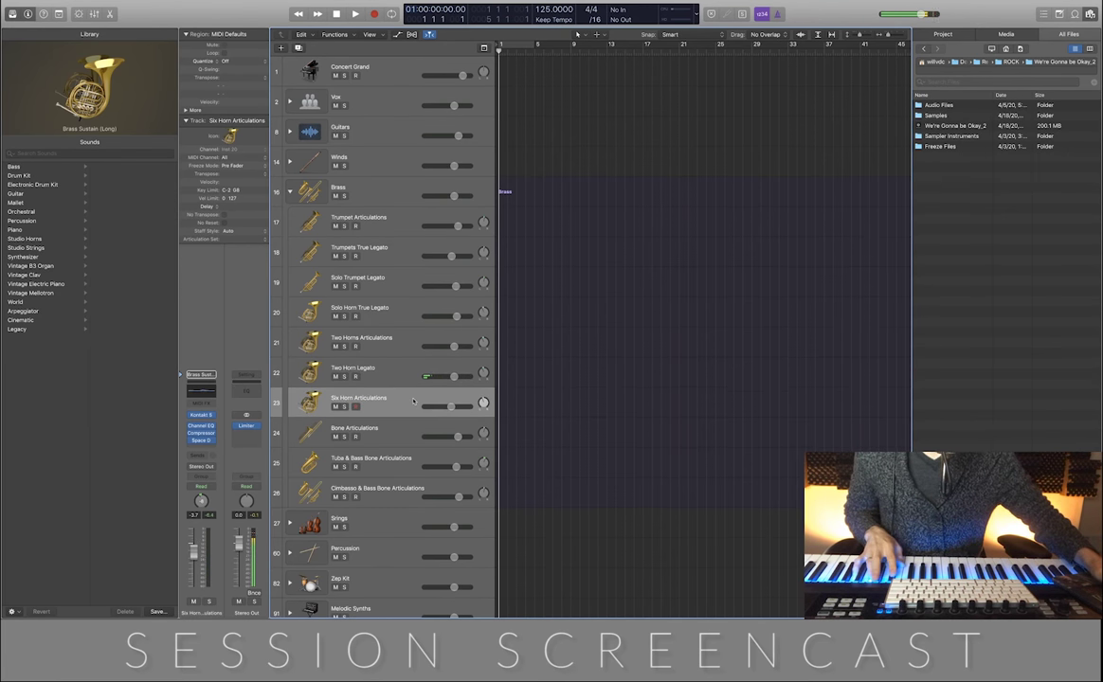
Open the Six Horn Articulations CineBrass Kontakt window, audition it, and close it.
{"action": "left_click", "coordinate": [201, 414]}
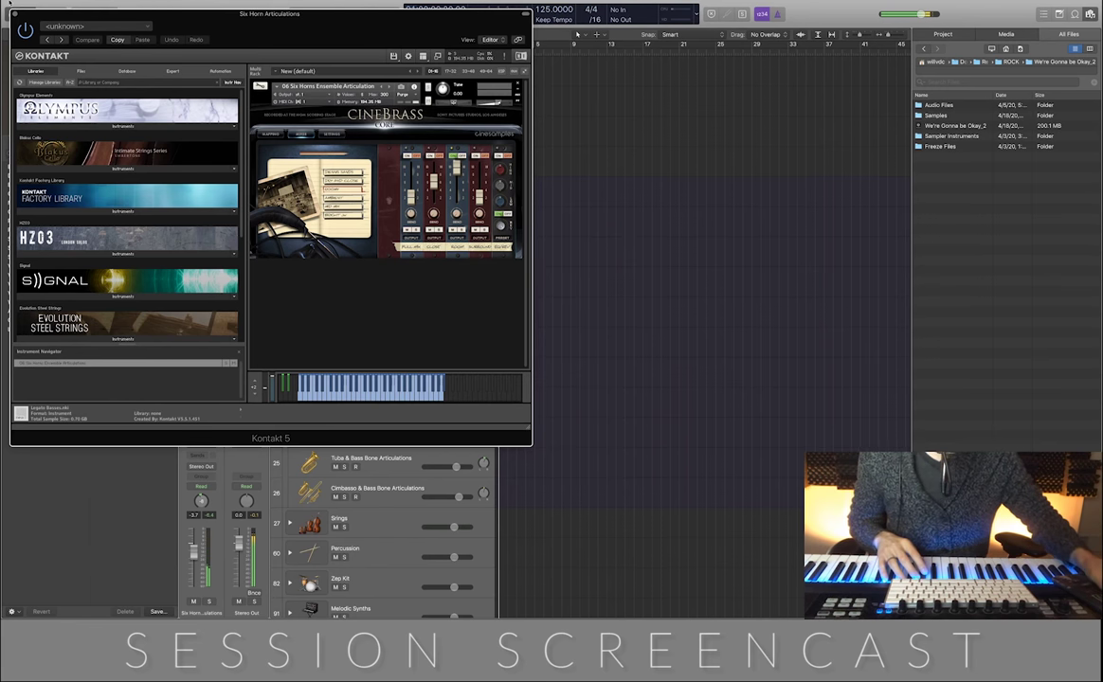
{"action": "mouse_move", "coordinate": [14, 16]}
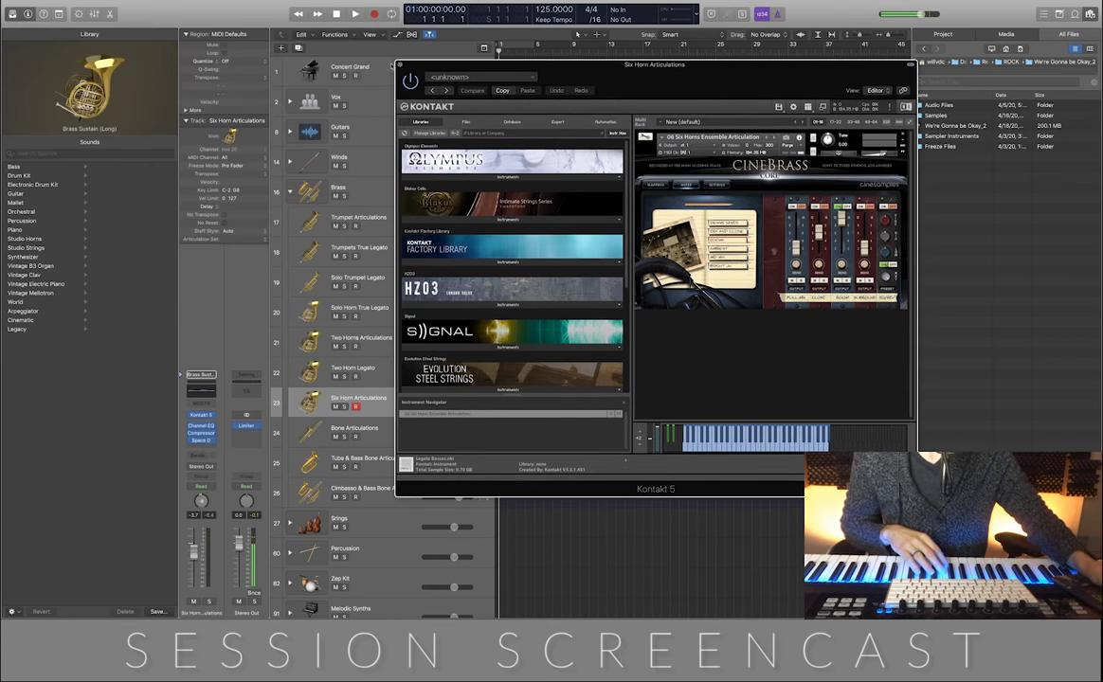
{"action": "left_click", "coordinate": [399, 66]}
Select Bone Articulations and open its Kontakt, Channel EQ, compressor and Space Designer windows.
{"action": "left_click", "coordinate": [412, 422]}
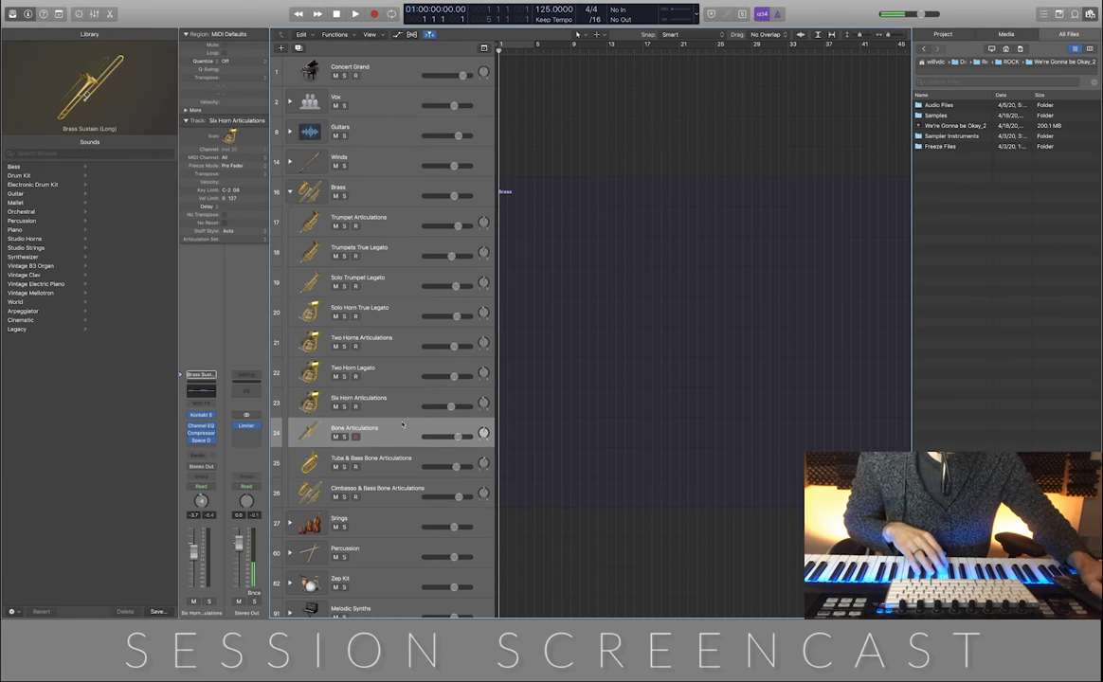
{"action": "left_click", "coordinate": [200, 415]}
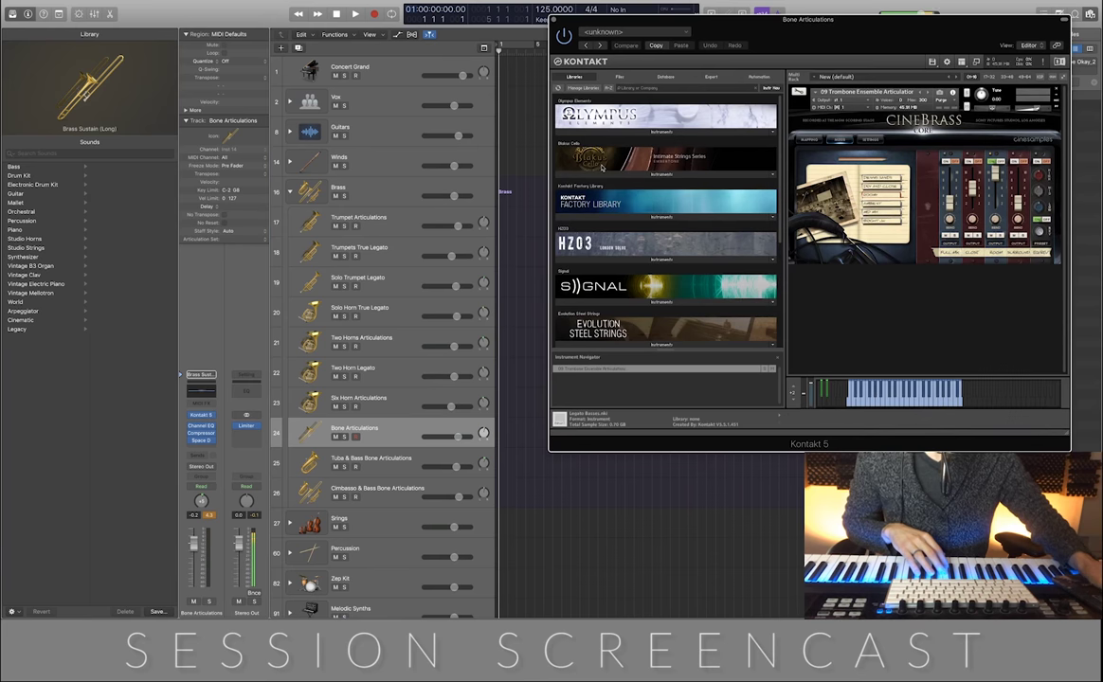
{"action": "mouse_move", "coordinate": [721, 11]}
{"action": "left_mouse_down"}
{"action": "mouse_move", "coordinate": [746, 17]}
{"action": "mouse_move", "coordinate": [709, 4]}
{"action": "left_mouse_up"}
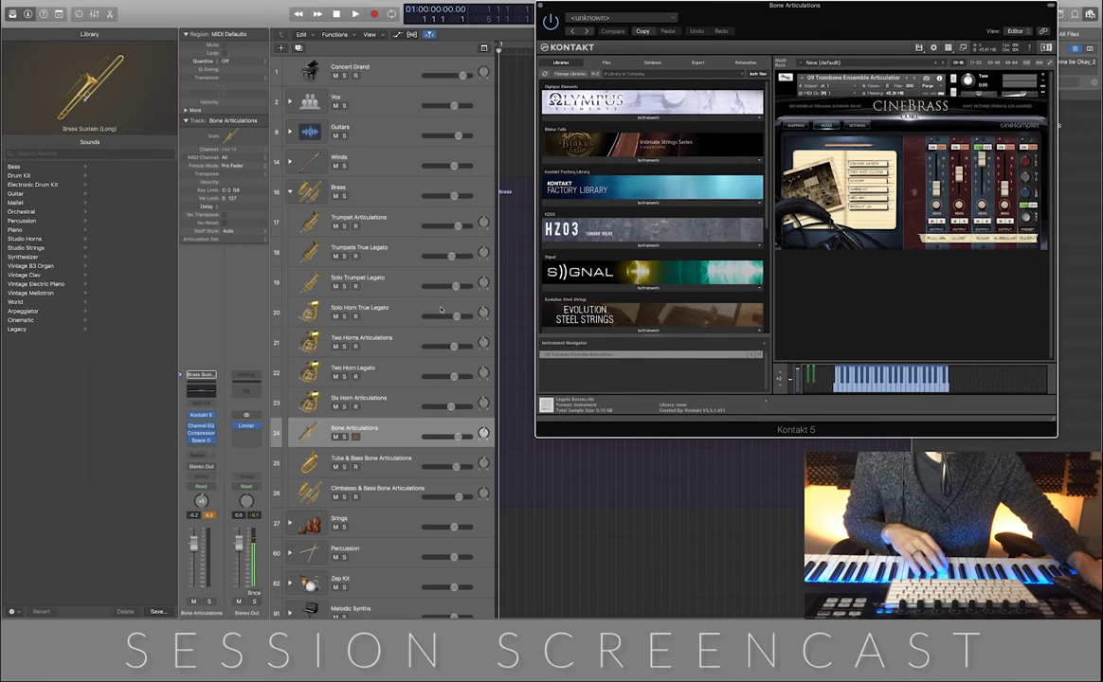
{"action": "left_click", "coordinate": [200, 427]}
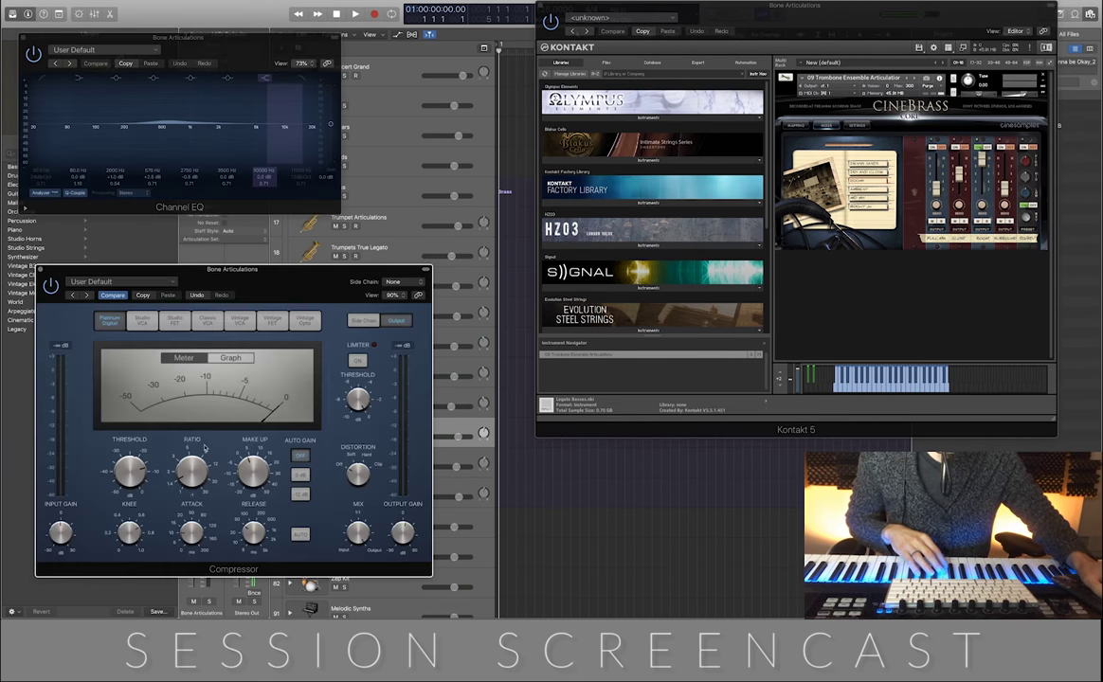
{"action": "left_click_drag", "start_coordinate": [201, 243], "coordinate": [734, 300]}
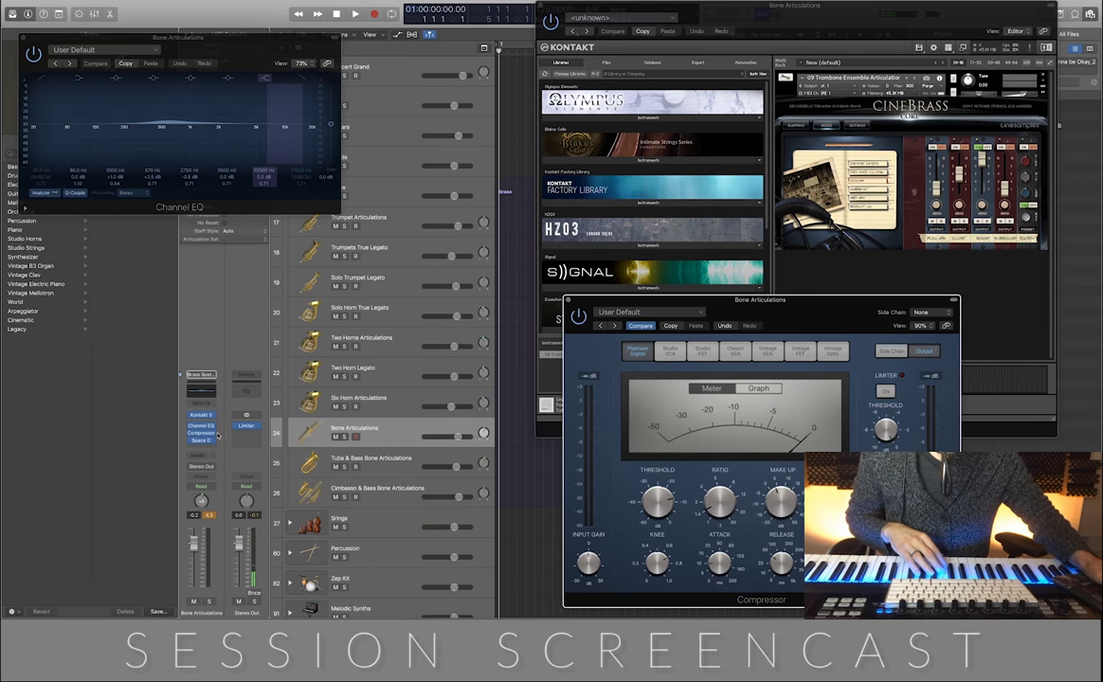
{"action": "left_click", "coordinate": [201, 441]}
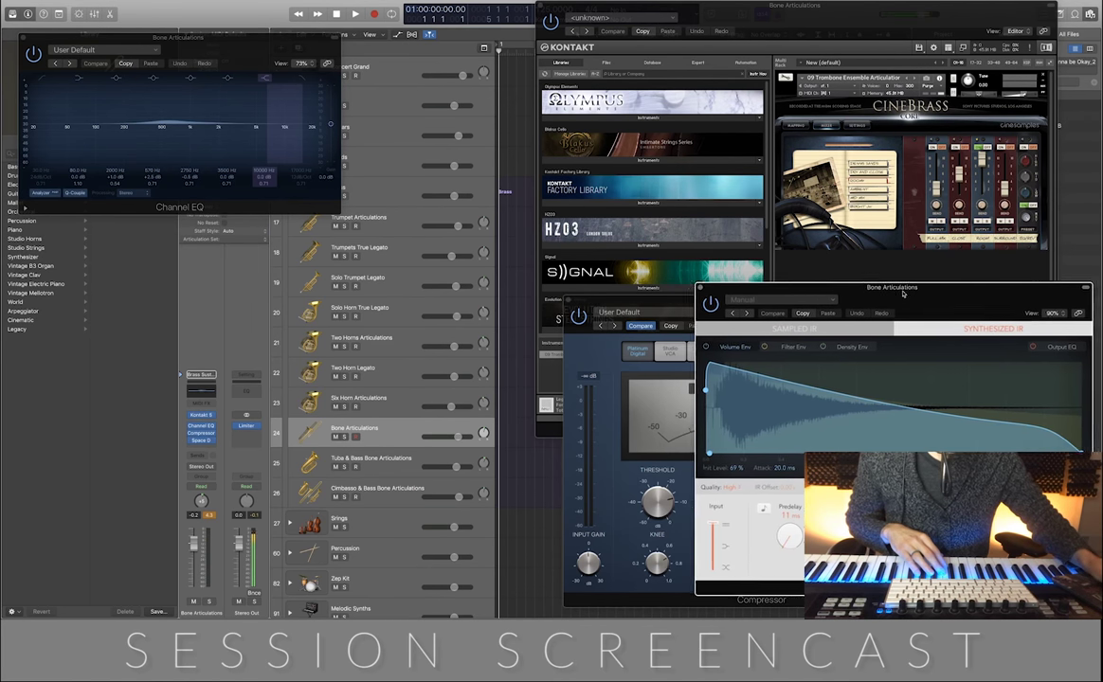
{"action": "left_click_drag", "start_coordinate": [609, 308], "coordinate": [121, 307]}
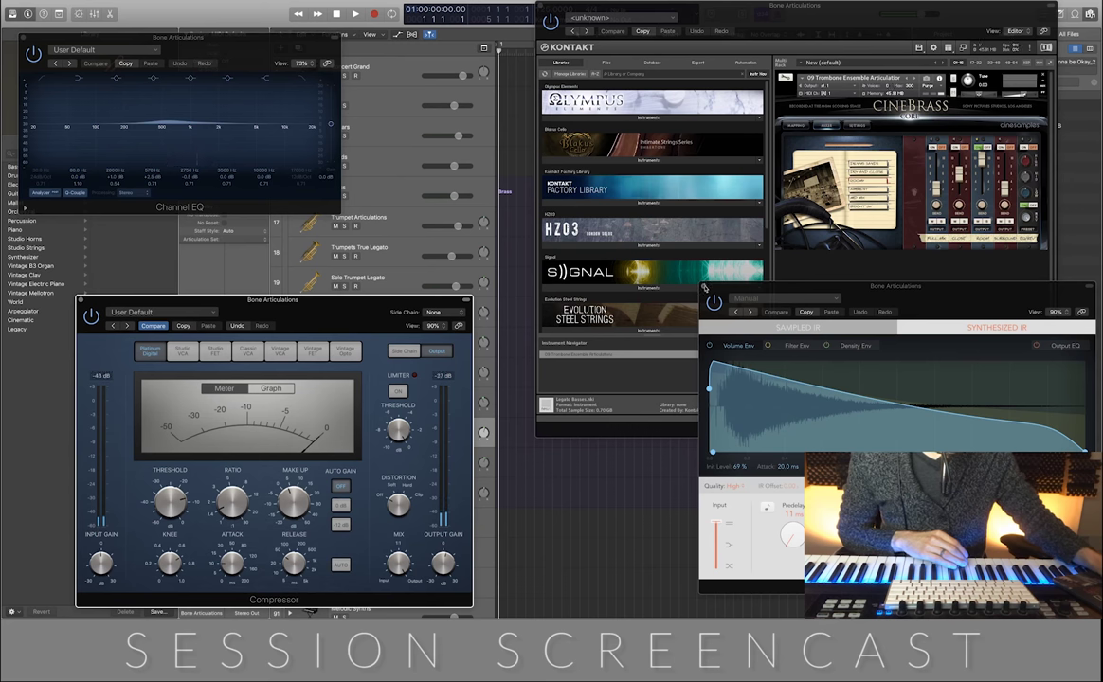
View the reverb's output EQ, close all four trombone windows, then select Tuba & Bass Bone Articulations.
{"action": "left_click_drag", "start_coordinate": [856, 287], "coordinate": [449, 270]}
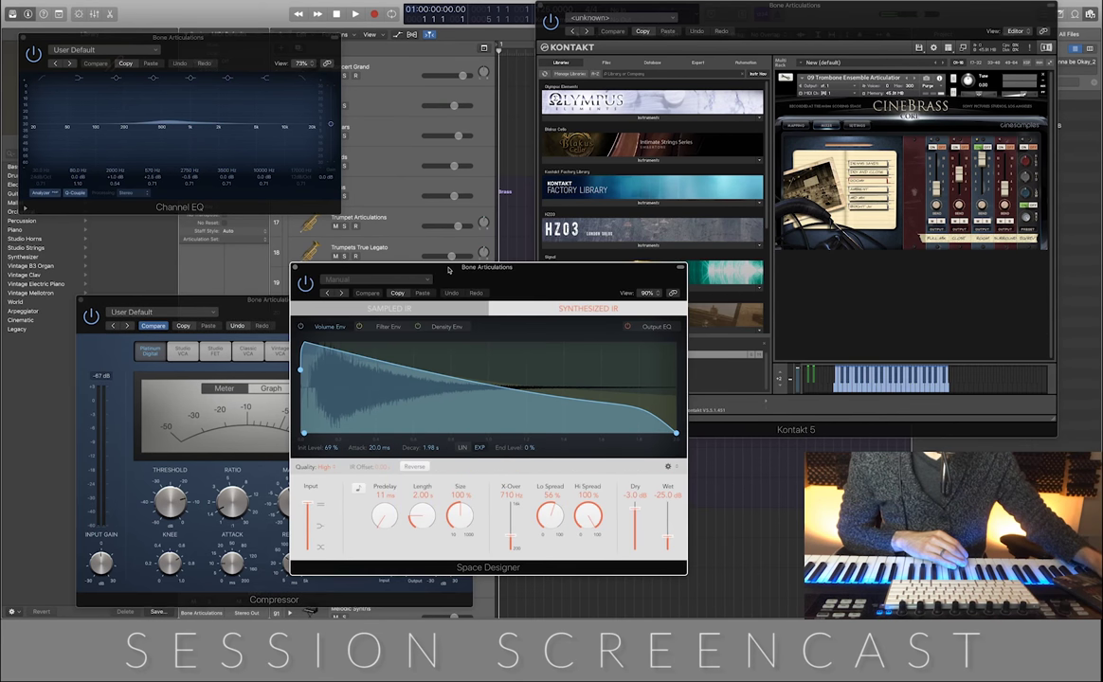
{"action": "left_click", "coordinate": [663, 328]}
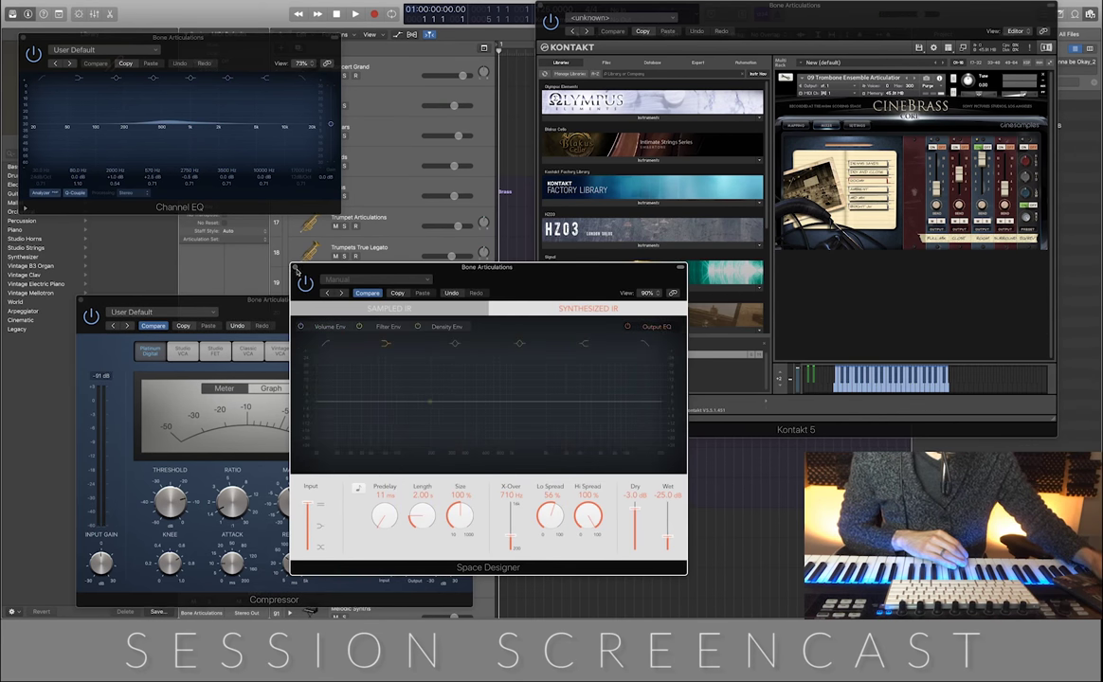
{"action": "left_click", "coordinate": [296, 268]}
{"action": "left_click", "coordinate": [81, 300]}
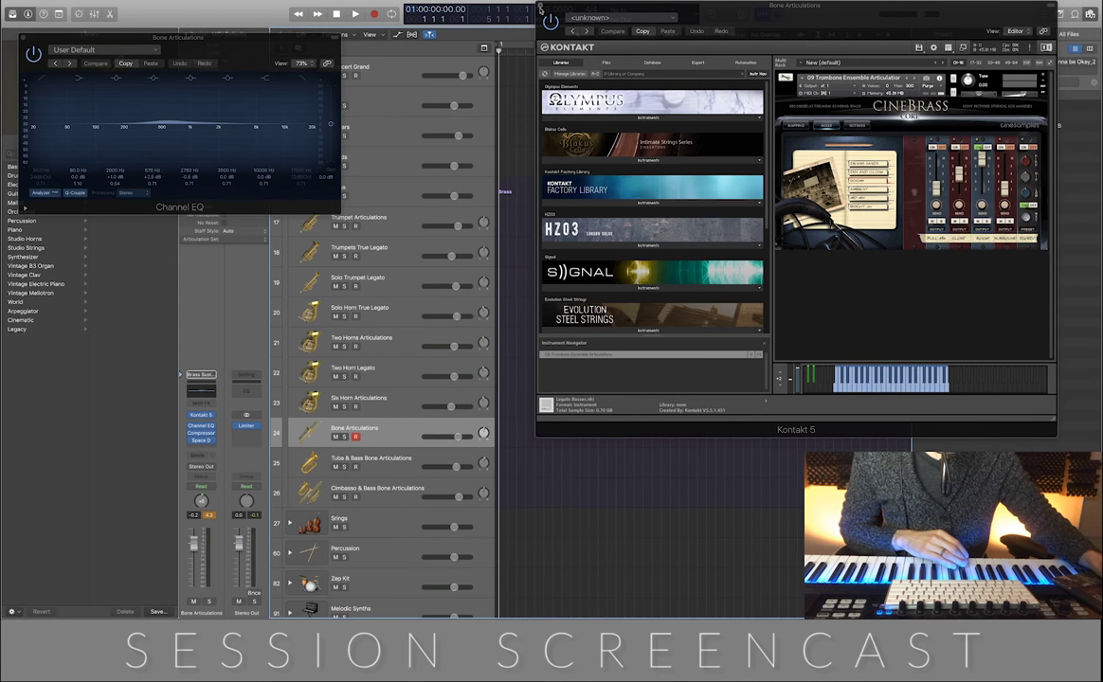
{"action": "left_click", "coordinate": [541, 7]}
{"action": "left_click", "coordinate": [22, 40]}
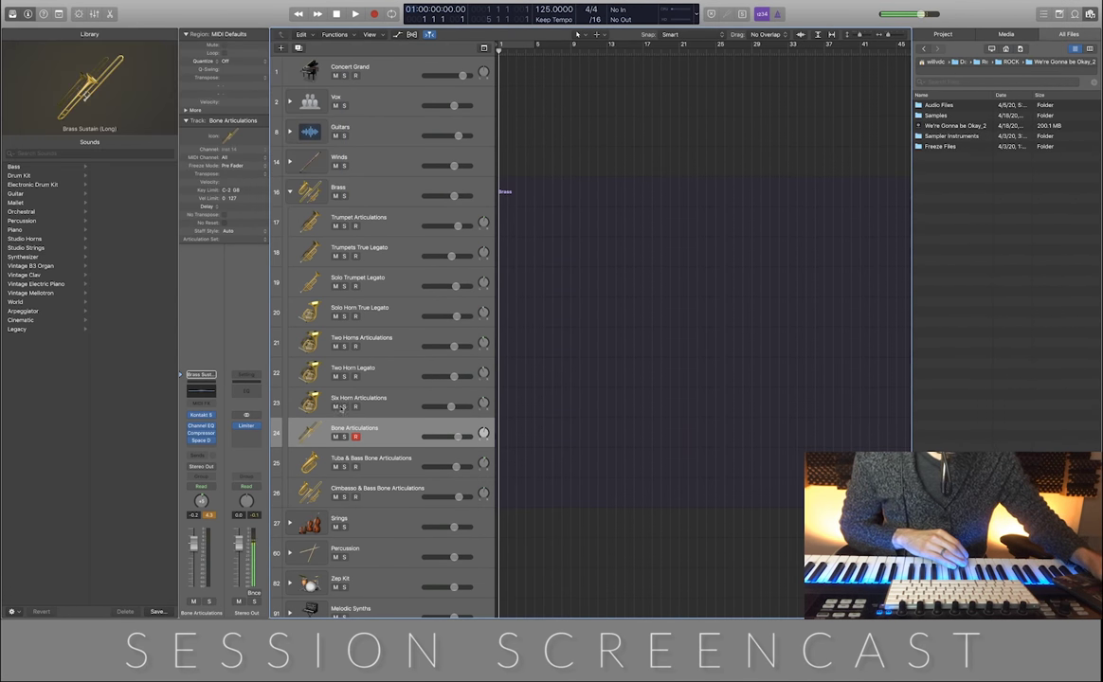
{"action": "left_click", "coordinate": [401, 468]}
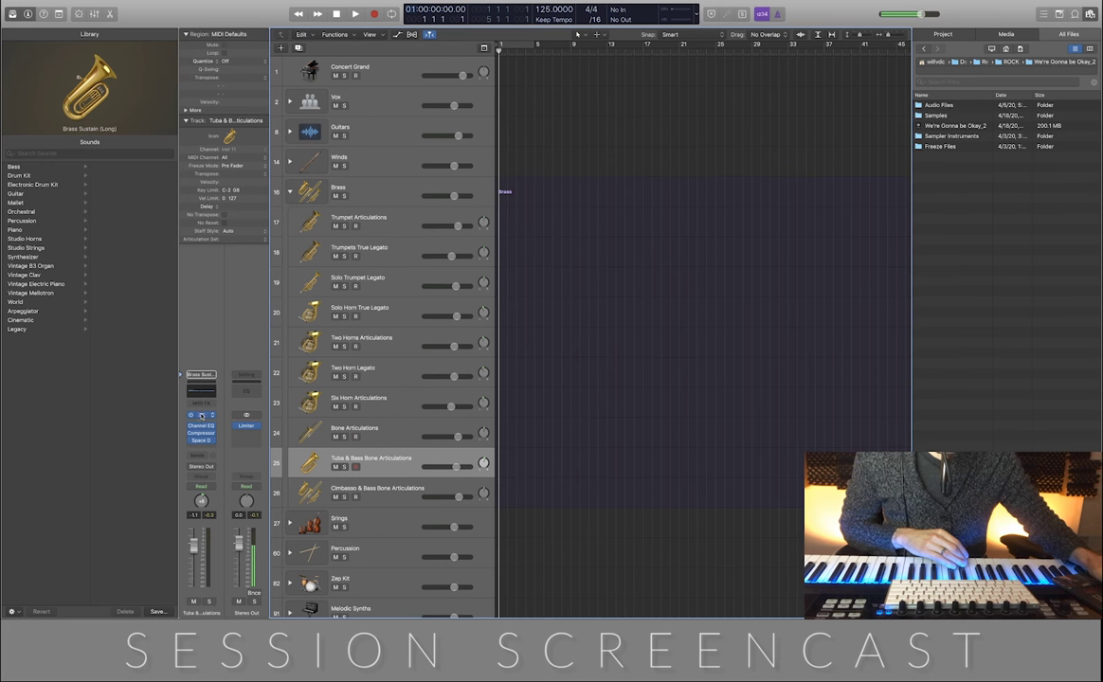
Open the tuba track's Kontakt, Channel EQ, compressor and Space Designer windows and arrange them.
{"action": "left_click", "coordinate": [200, 415]}
{"action": "left_click_drag", "start_coordinate": [742, 47], "coordinate": [787, 52]}
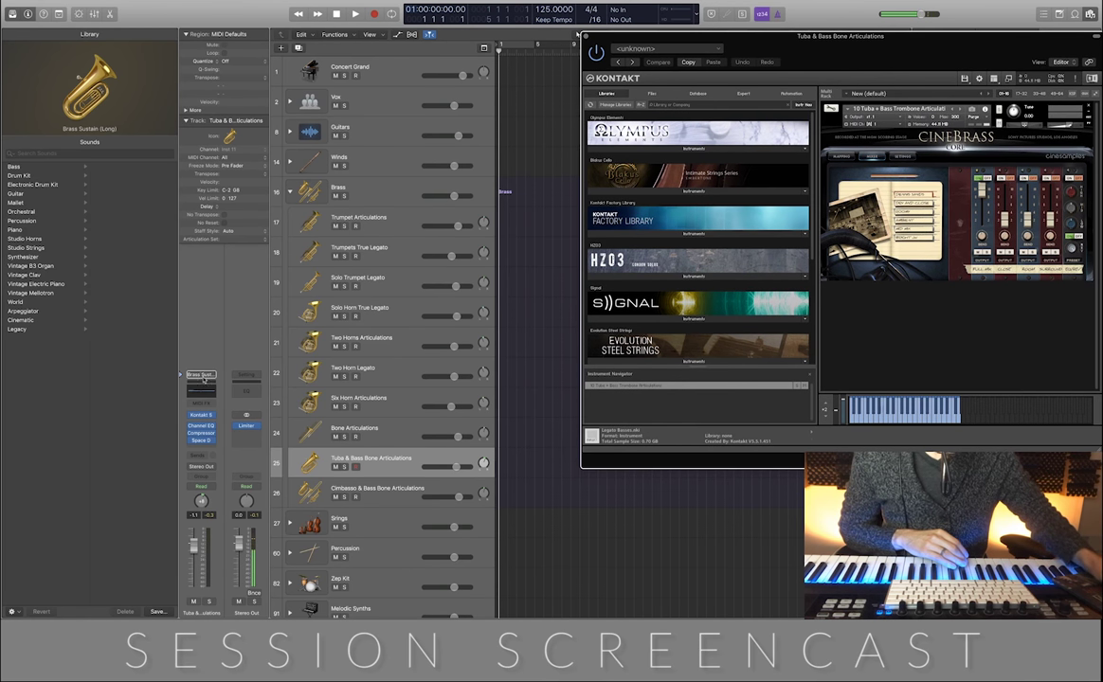
{"action": "left_click", "coordinate": [201, 426]}
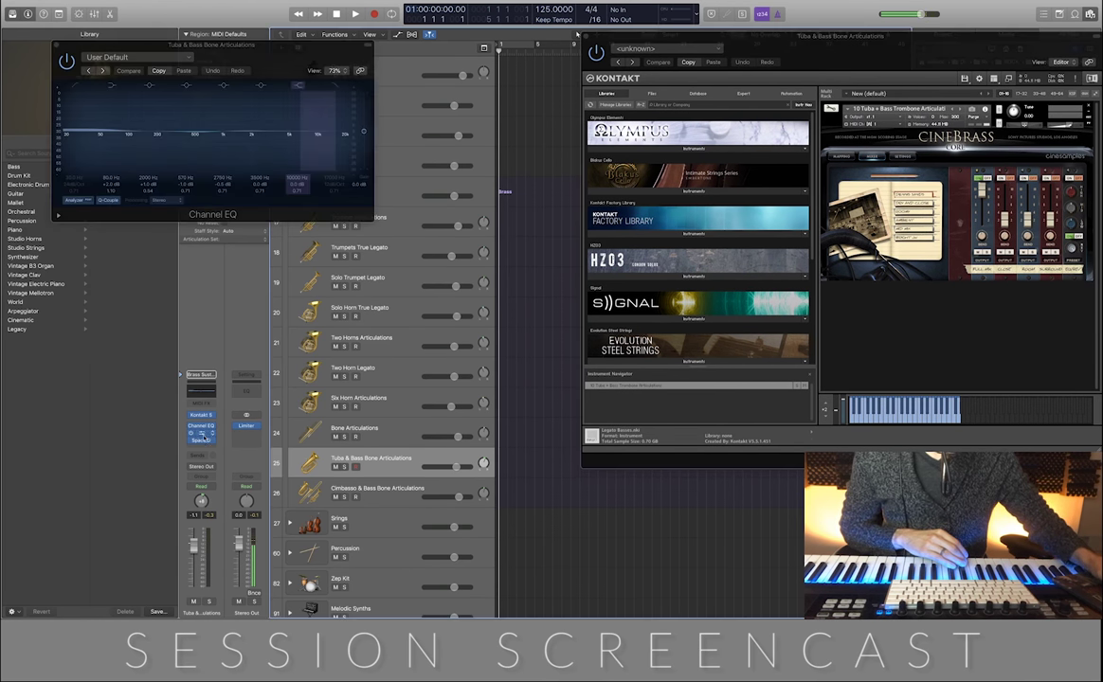
{"action": "left_click", "coordinate": [201, 434]}
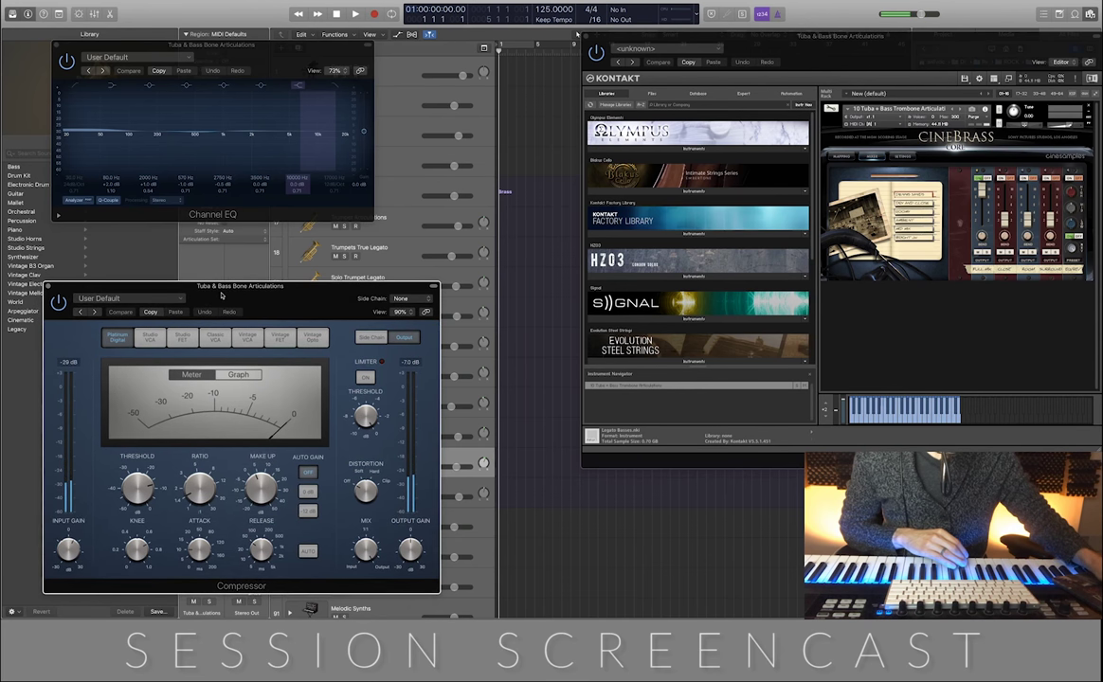
{"action": "left_click_drag", "start_coordinate": [217, 290], "coordinate": [468, 199]}
{"action": "left_click", "coordinate": [200, 441]}
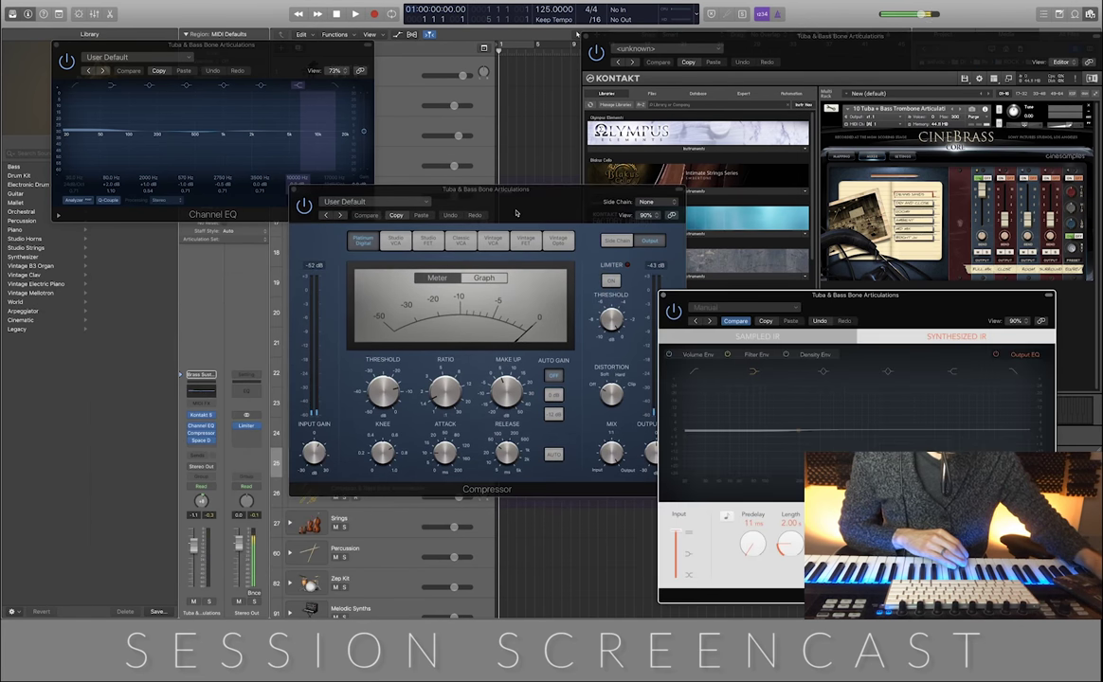
{"action": "left_click_drag", "start_coordinate": [536, 193], "coordinate": [329, 273]}
{"action": "left_click_drag", "start_coordinate": [944, 301], "coordinate": [690, 202]}
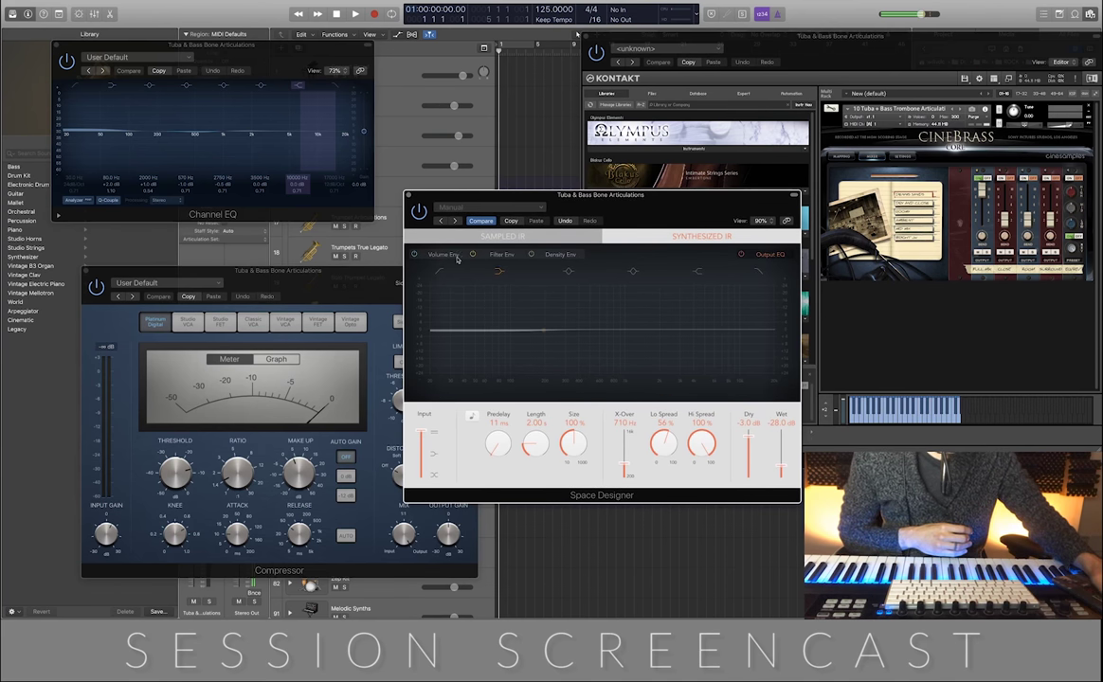
Lower the Space Designer output EQ's 200 Hz band to -5.8 dB.
{"action": "left_click", "coordinate": [450, 255]}
{"action": "left_click", "coordinate": [769, 254]}
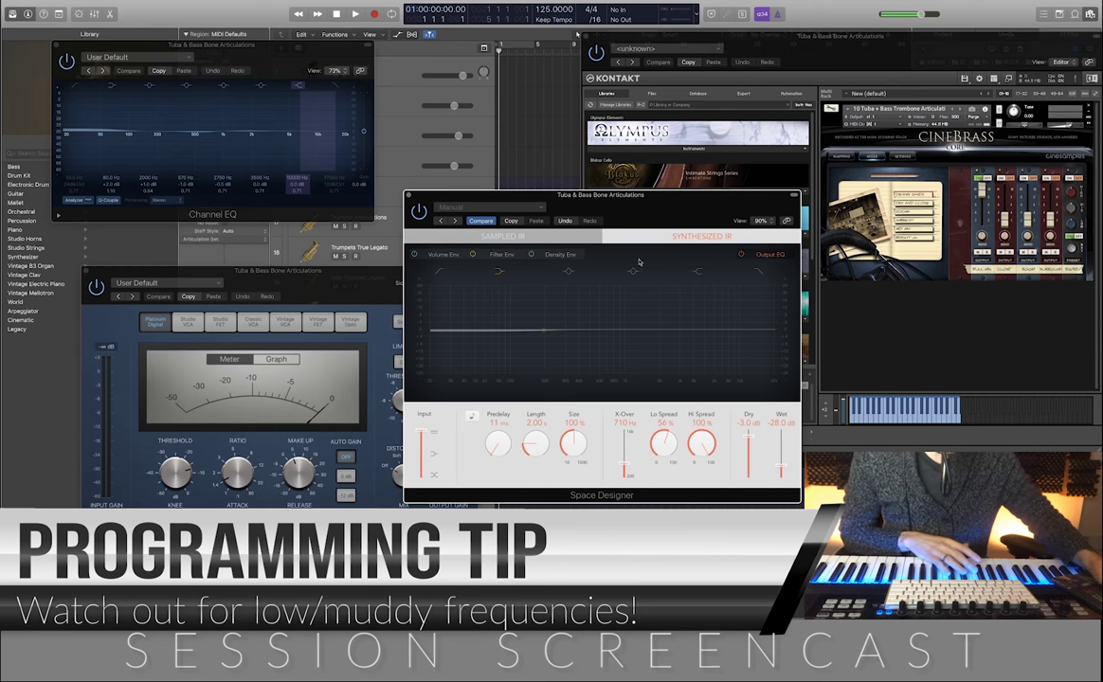
{"action": "mouse_move", "coordinate": [545, 333]}
{"action": "left_mouse_down"}
{"action": "mouse_move", "coordinate": [550, 348]}
{"action": "mouse_move", "coordinate": [547, 340]}
{"action": "left_mouse_up"}
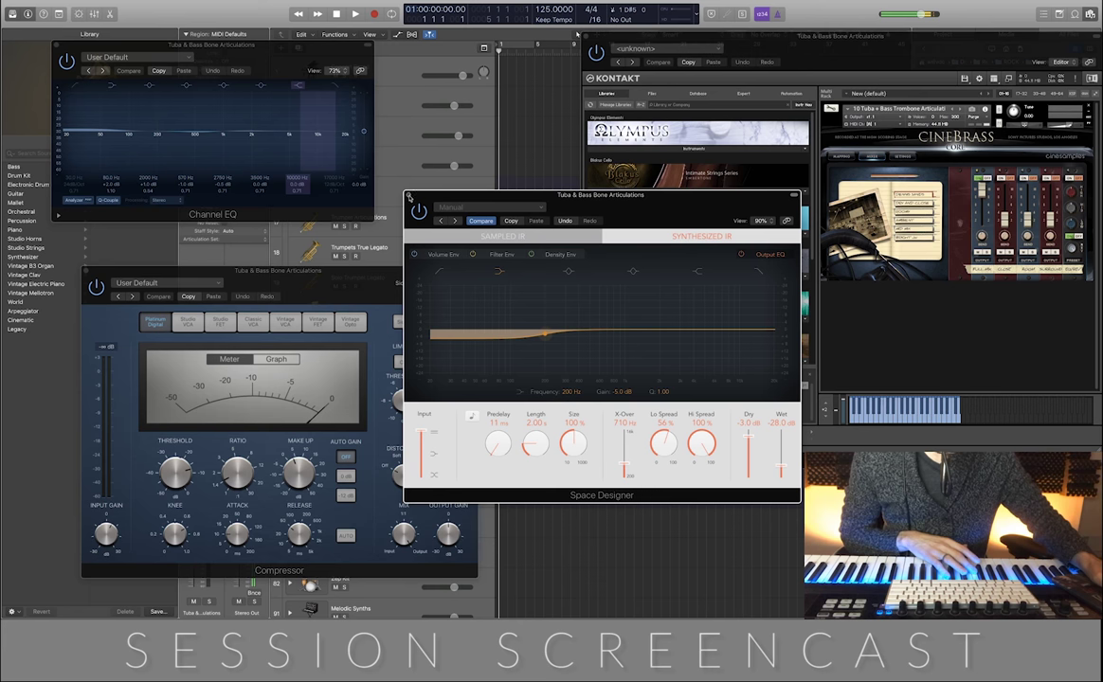
Close the Tuba & Bass Bone Space Designer, Compressor and Channel EQ, then audition and close Kontakt.
{"action": "left_click", "coordinate": [409, 197]}
{"action": "left_click", "coordinate": [86, 272]}
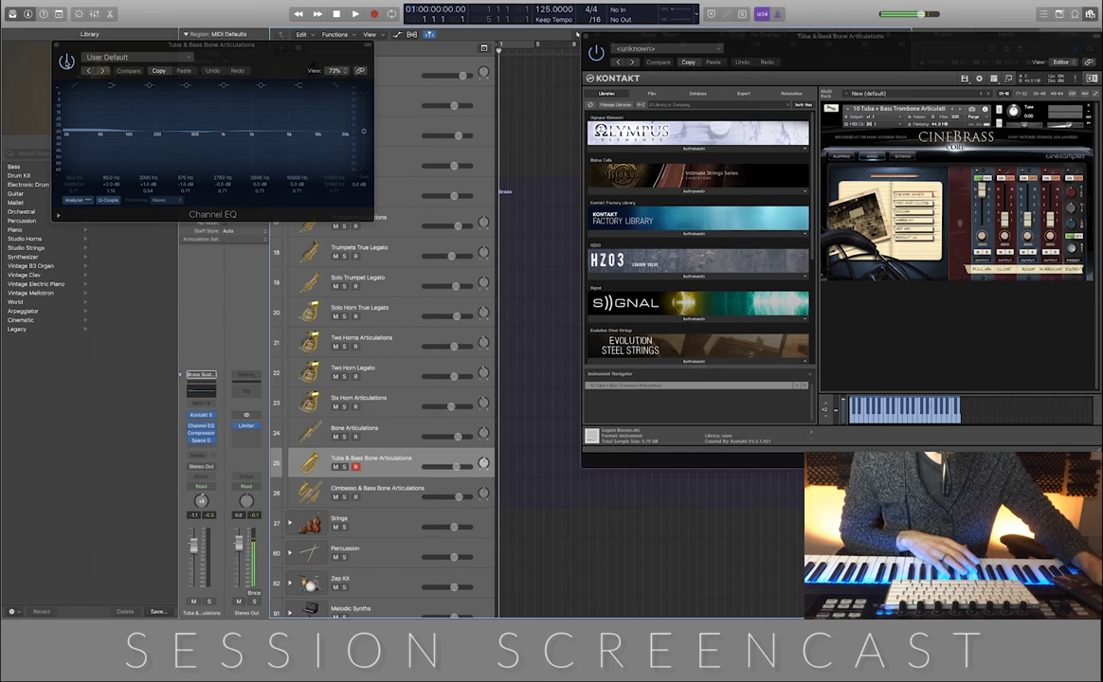
{"action": "left_click", "coordinate": [56, 45]}
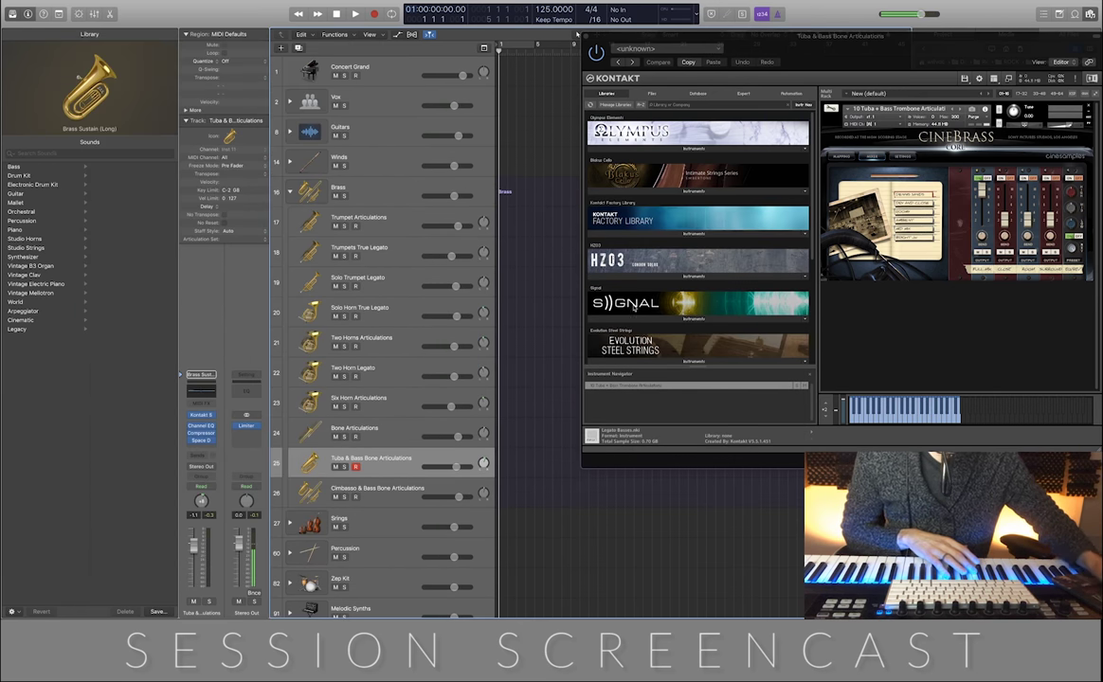
{"action": "left_click_drag", "start_coordinate": [783, 38], "coordinate": [667, 50]}
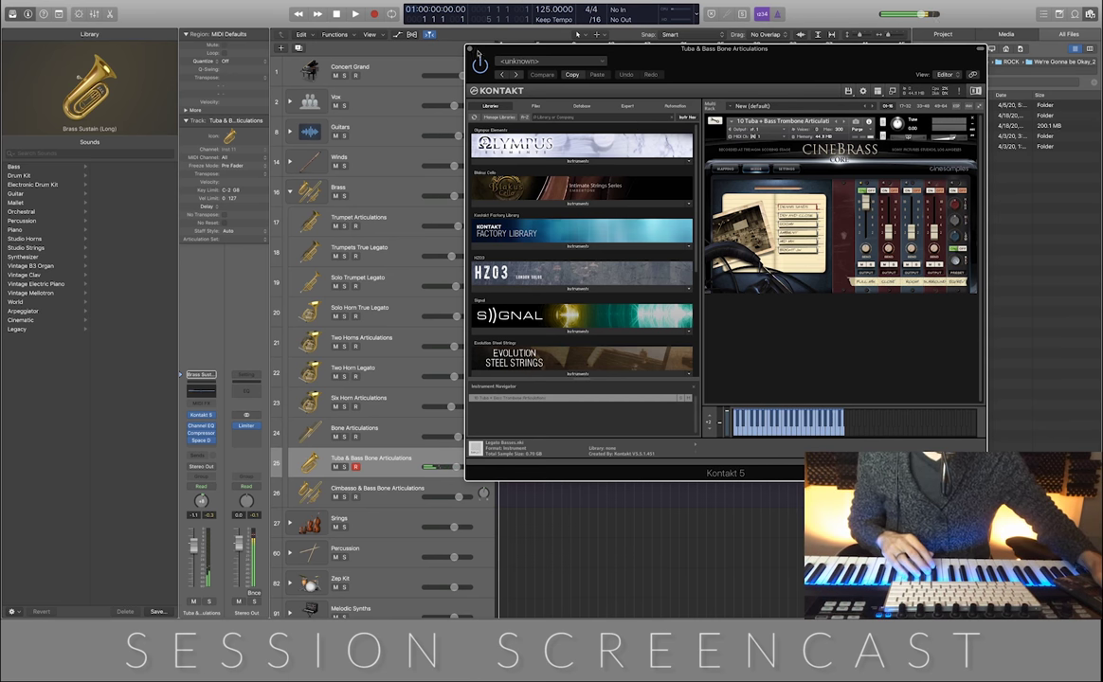
{"action": "left_click", "coordinate": [470, 50]}
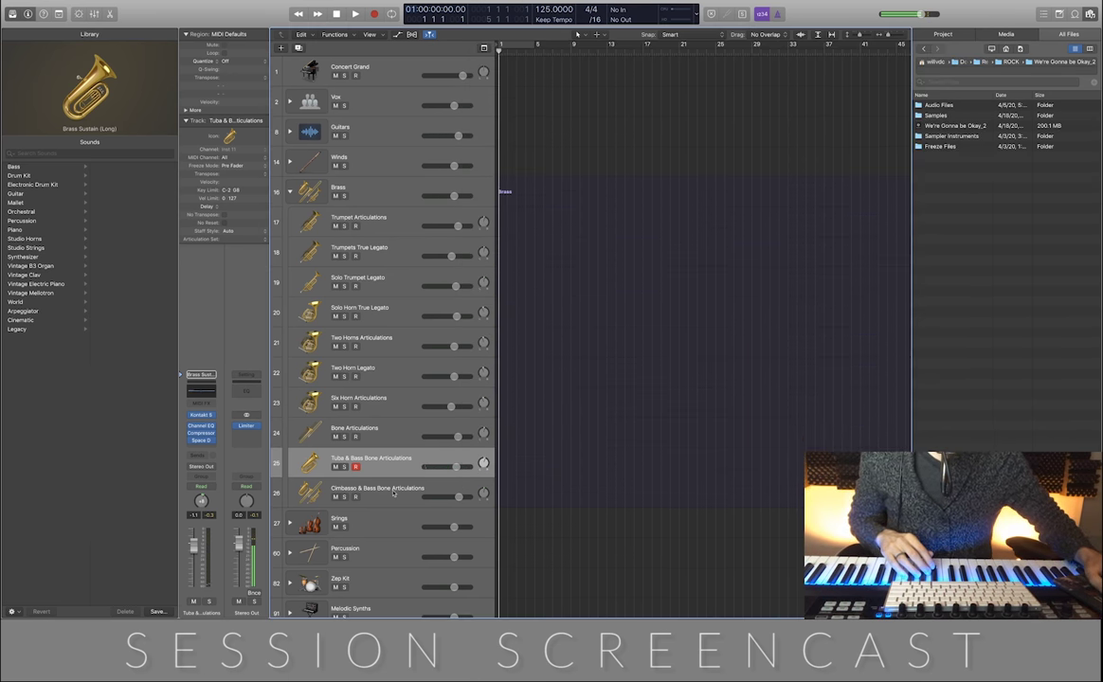
Select track 26 and open its Kontakt, Channel EQ and Compressor, arranging the windows.
{"action": "left_click", "coordinate": [393, 492]}
{"action": "left_click", "coordinate": [201, 416]}
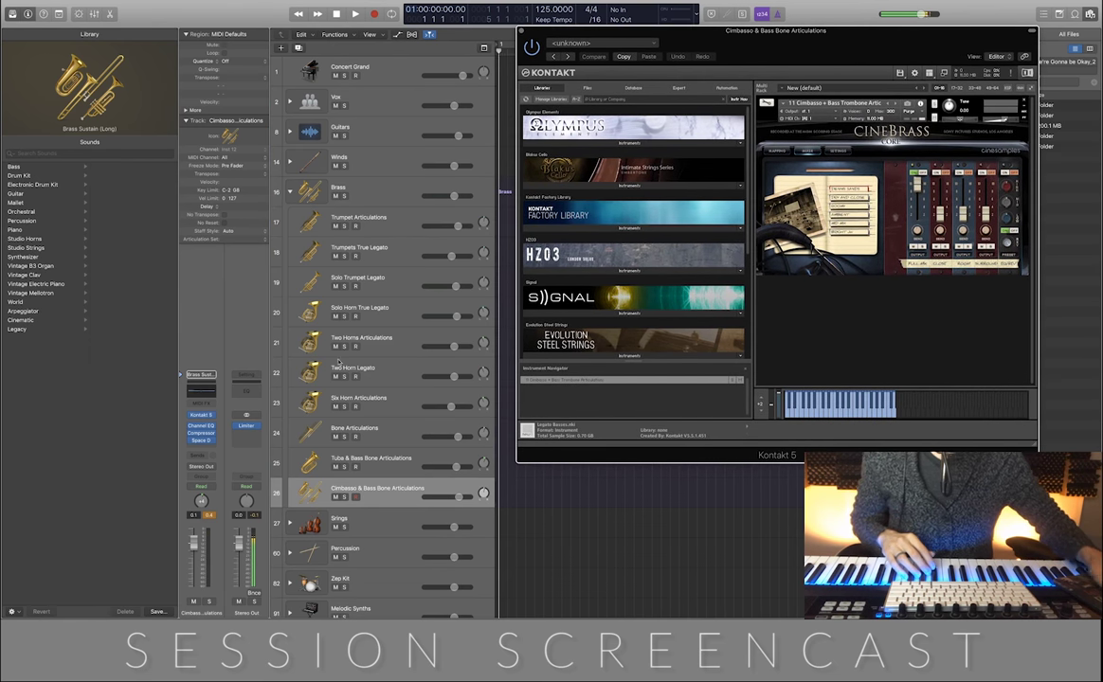
{"action": "left_click", "coordinate": [201, 427]}
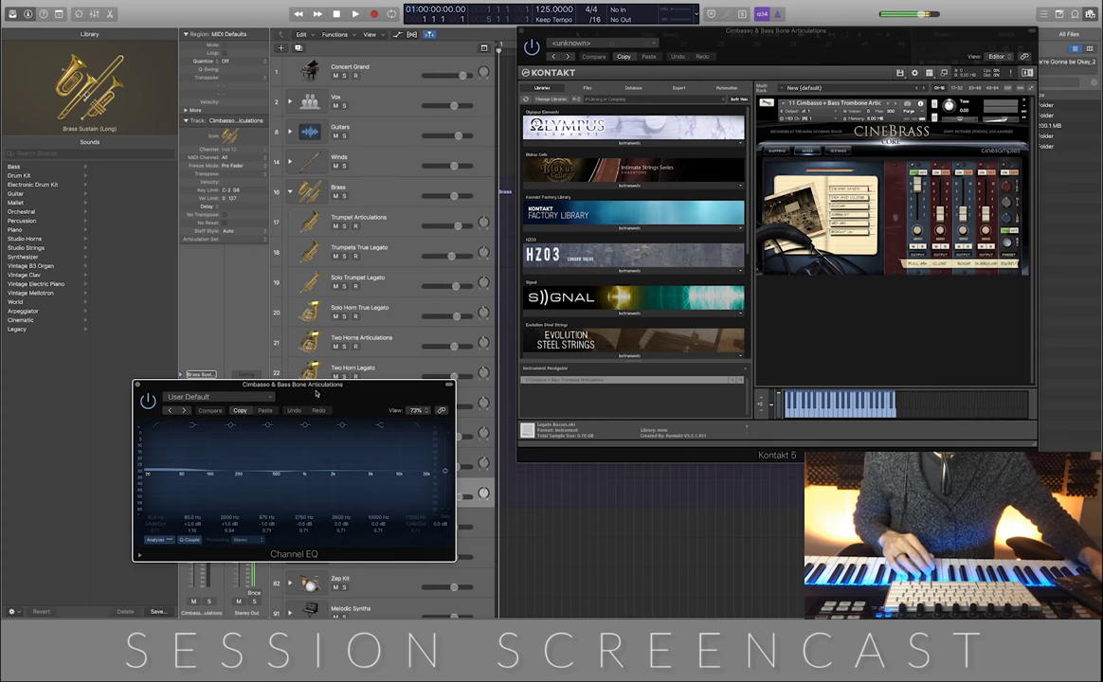
{"action": "left_click_drag", "start_coordinate": [317, 393], "coordinate": [336, 117]}
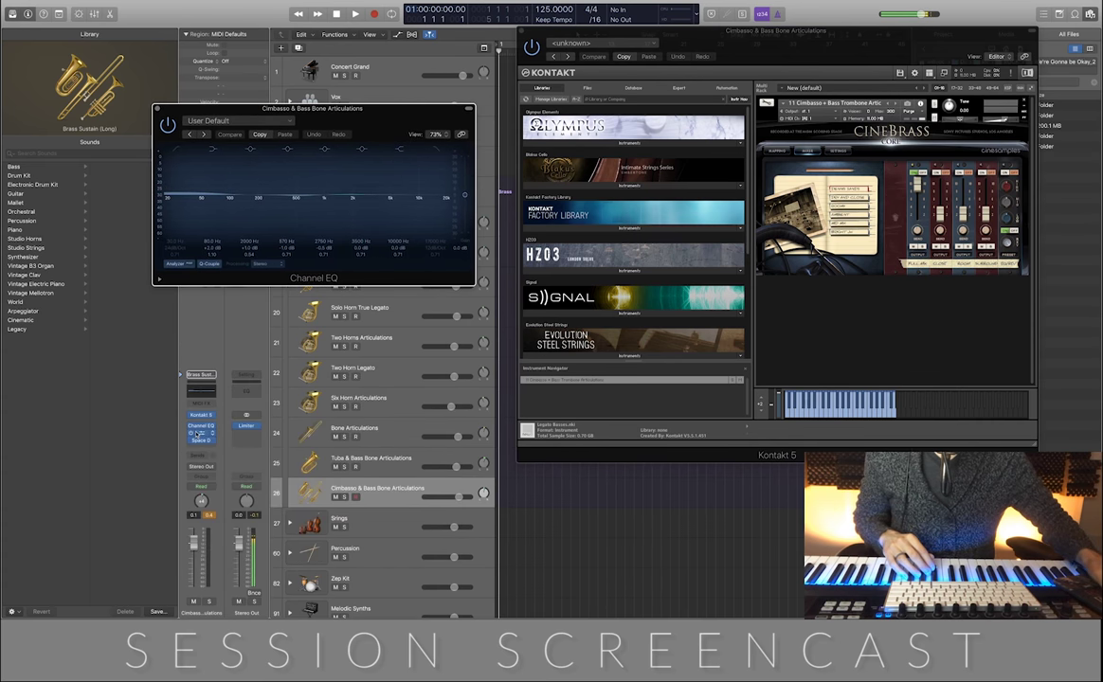
{"action": "left_click", "coordinate": [201, 432]}
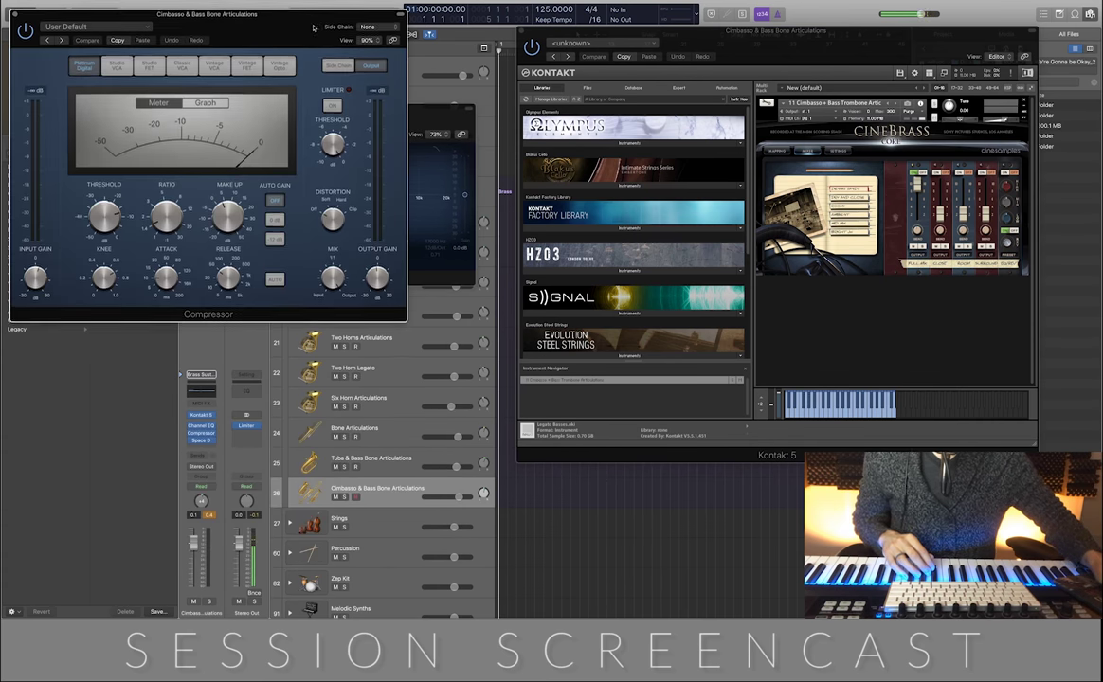
{"action": "left_click_drag", "start_coordinate": [310, 38], "coordinate": [927, 318]}
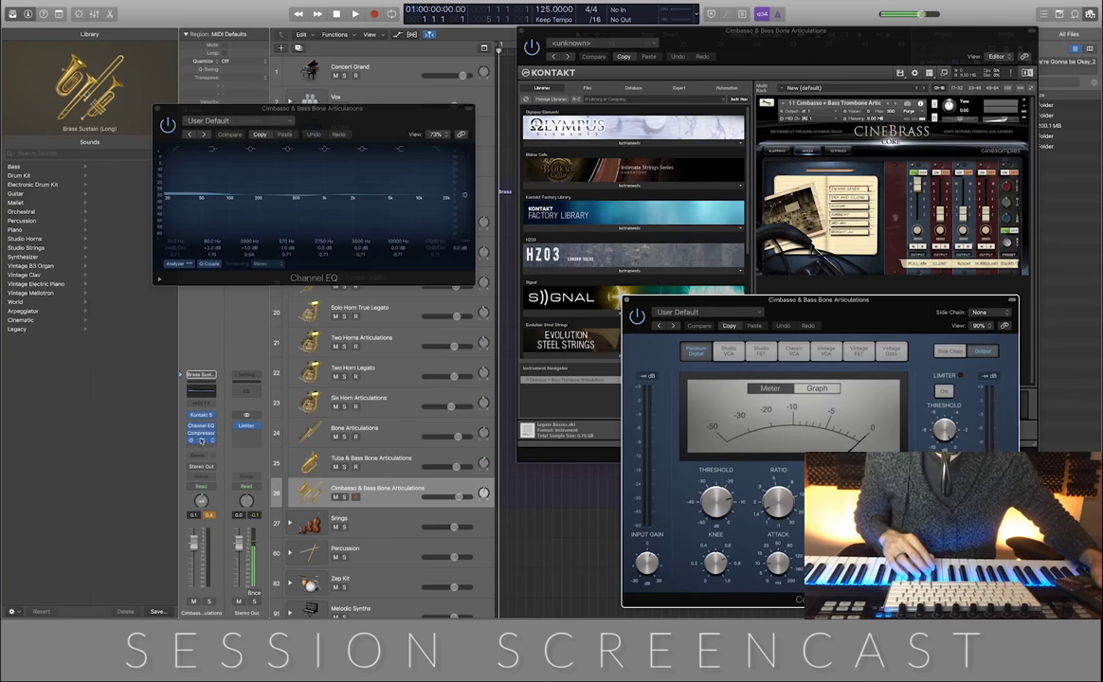
Open the Cimbasso track's Space Designer, view its Output EQ curve, then close it.
{"action": "left_click", "coordinate": [201, 441]}
{"action": "left_click_drag", "start_coordinate": [850, 306], "coordinate": [382, 317]}
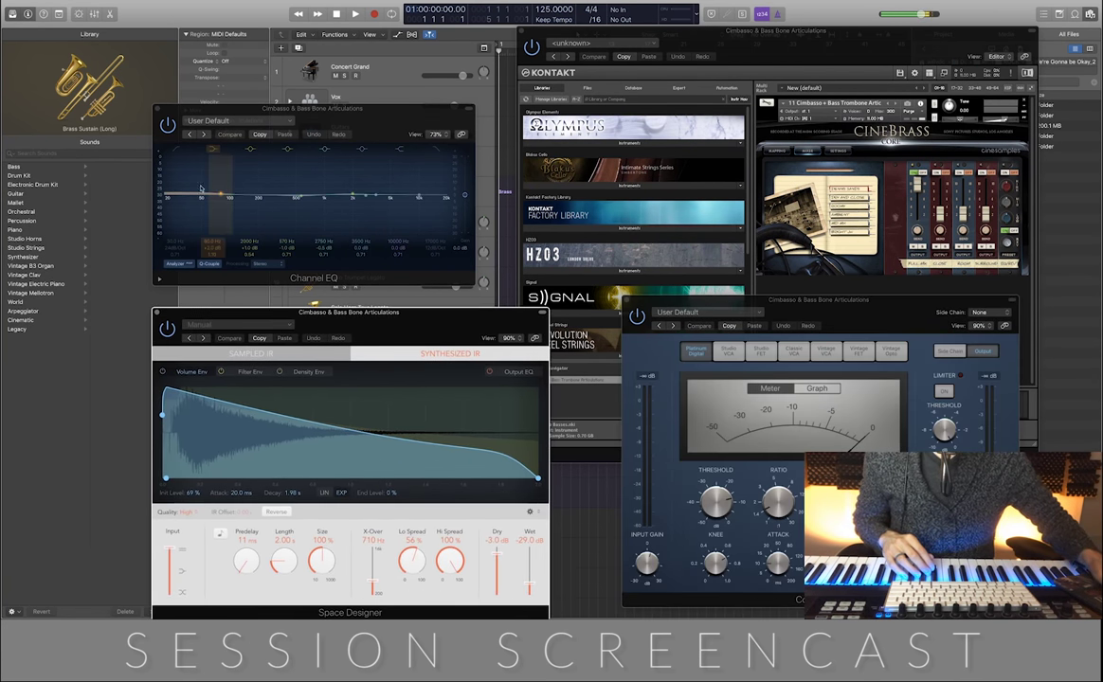
{"action": "left_click", "coordinate": [511, 372]}
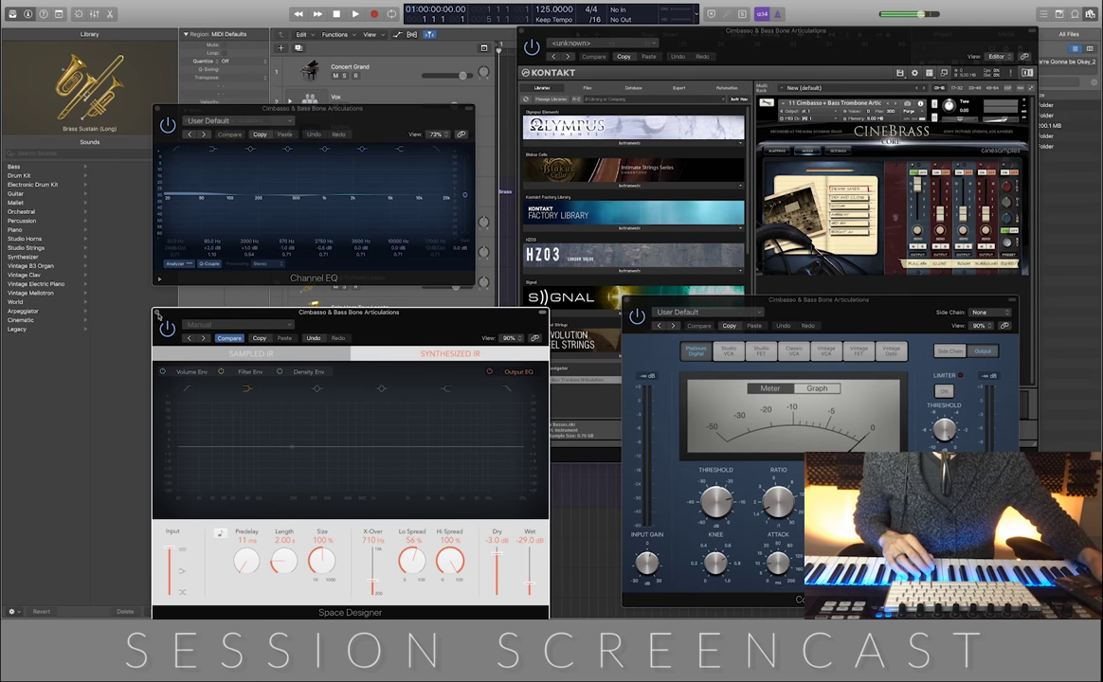
{"action": "left_click", "coordinate": [158, 313]}
Move the Compressor clear of Kontakt, audition the CineBrass instrument, then close Kontakt.
{"action": "left_click_drag", "start_coordinate": [726, 296], "coordinate": [301, 295]}
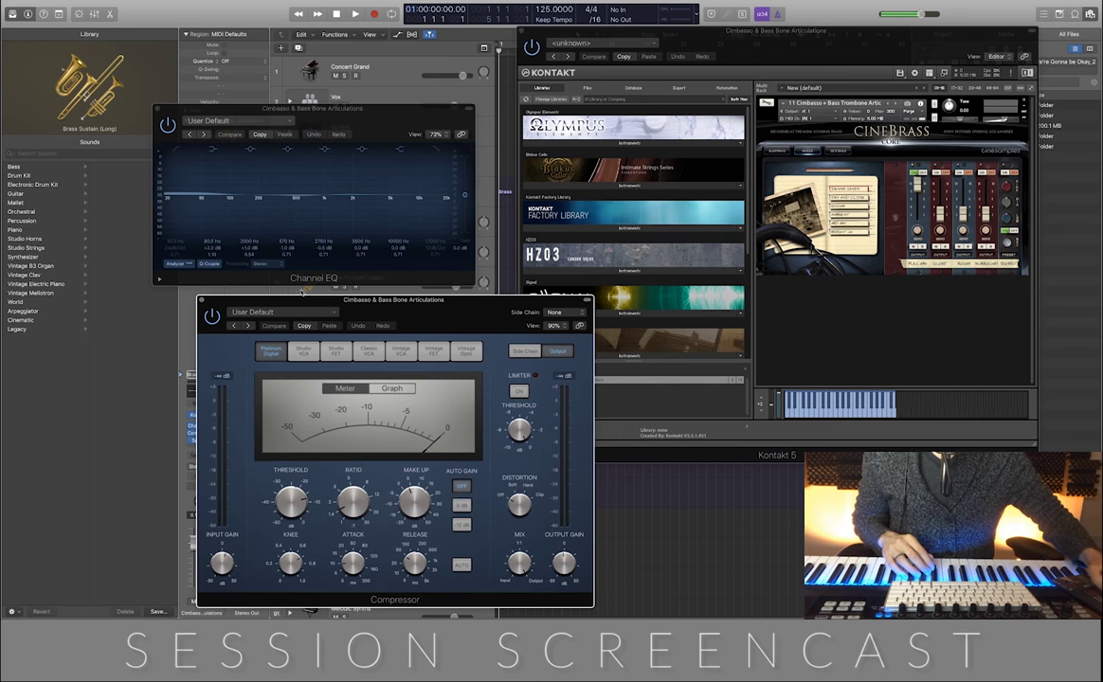
{"action": "left_click_drag", "start_coordinate": [707, 44], "coordinate": [679, 62]}
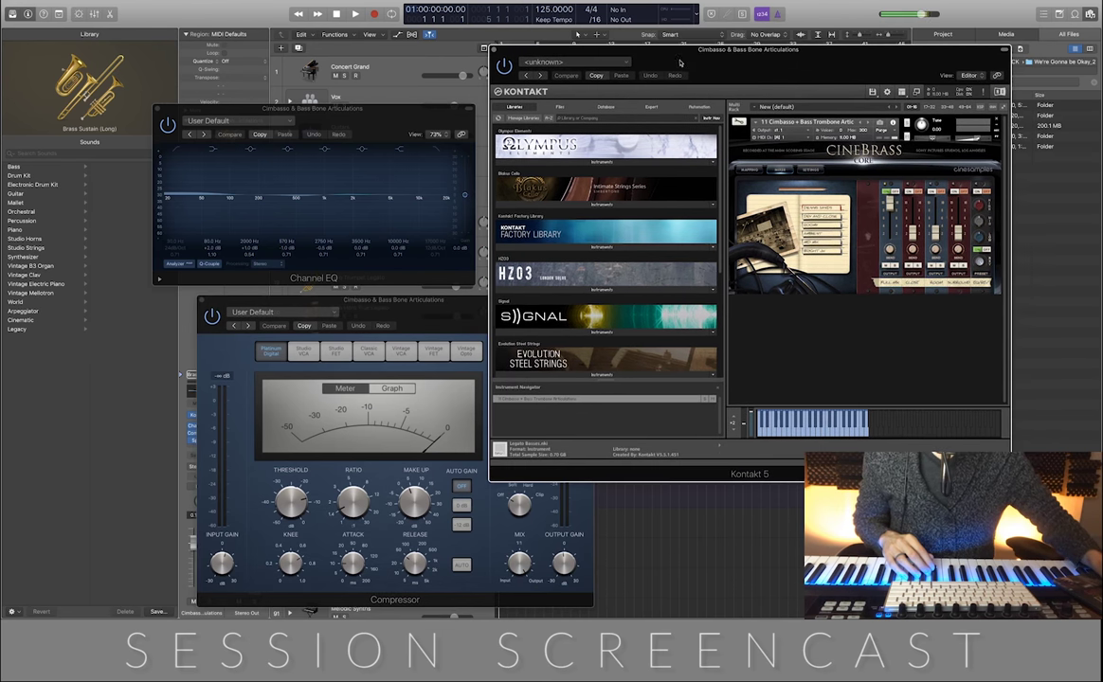
{"action": "left_click_drag", "start_coordinate": [418, 324], "coordinate": [301, 316]}
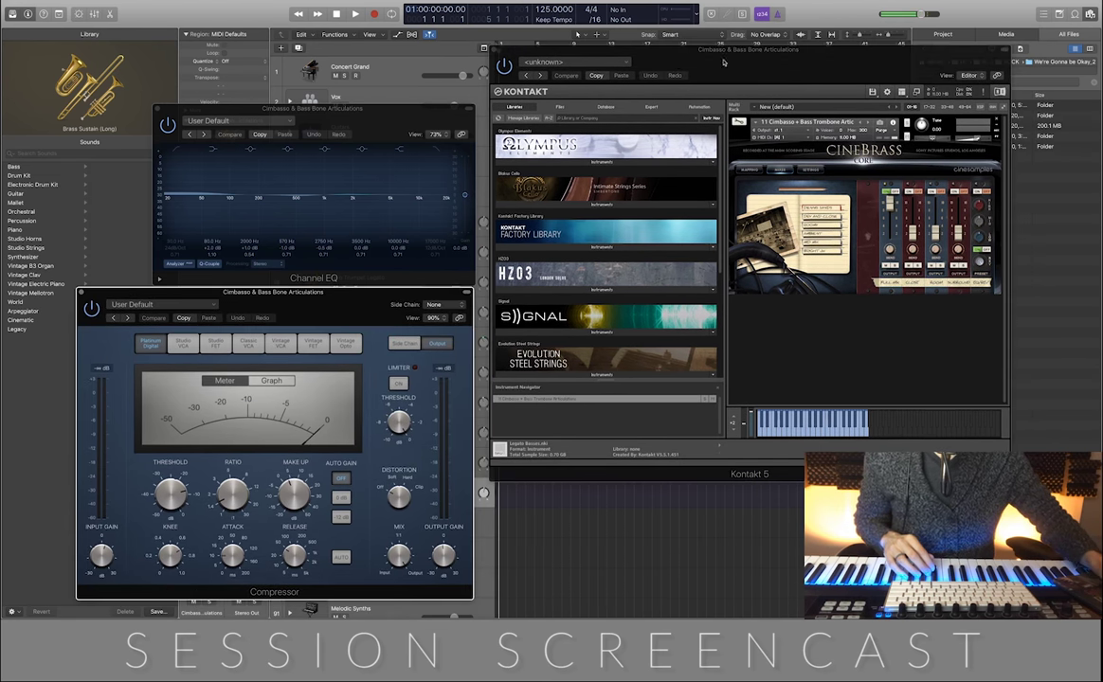
{"action": "left_click", "coordinate": [730, 61]}
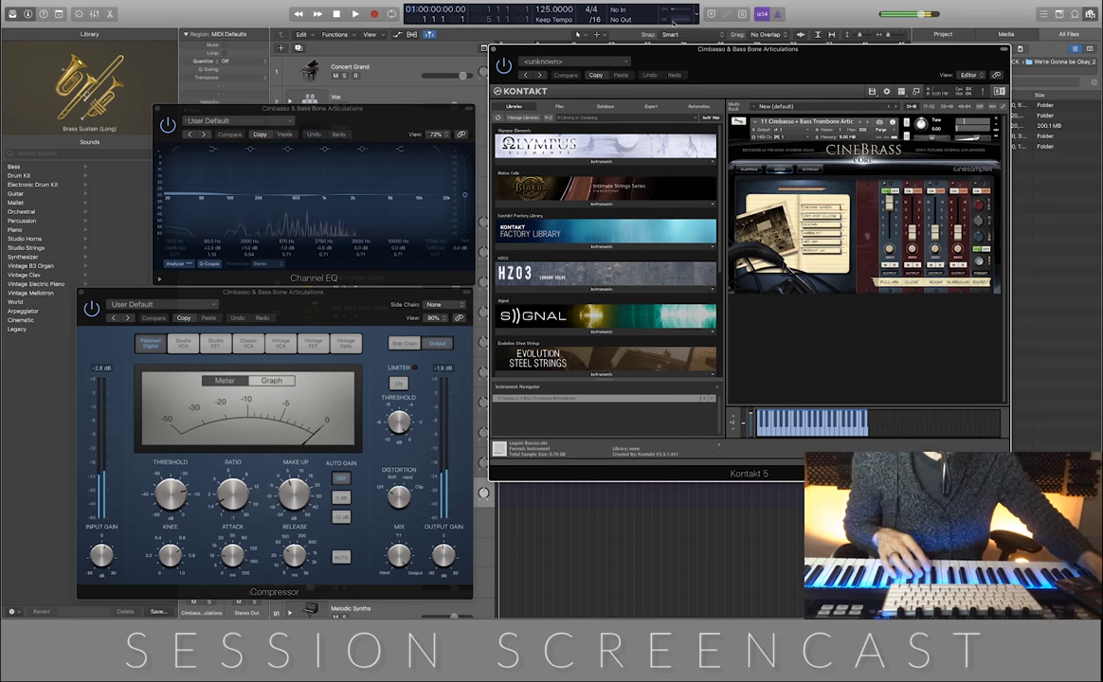
{"action": "left_click", "coordinate": [493, 49]}
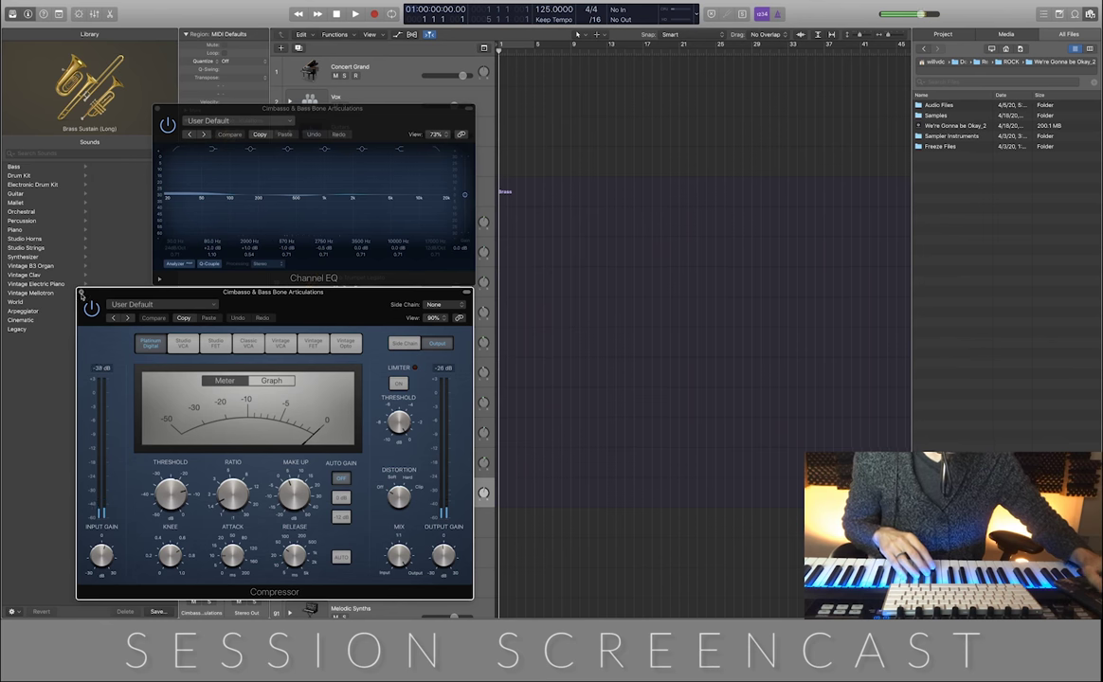